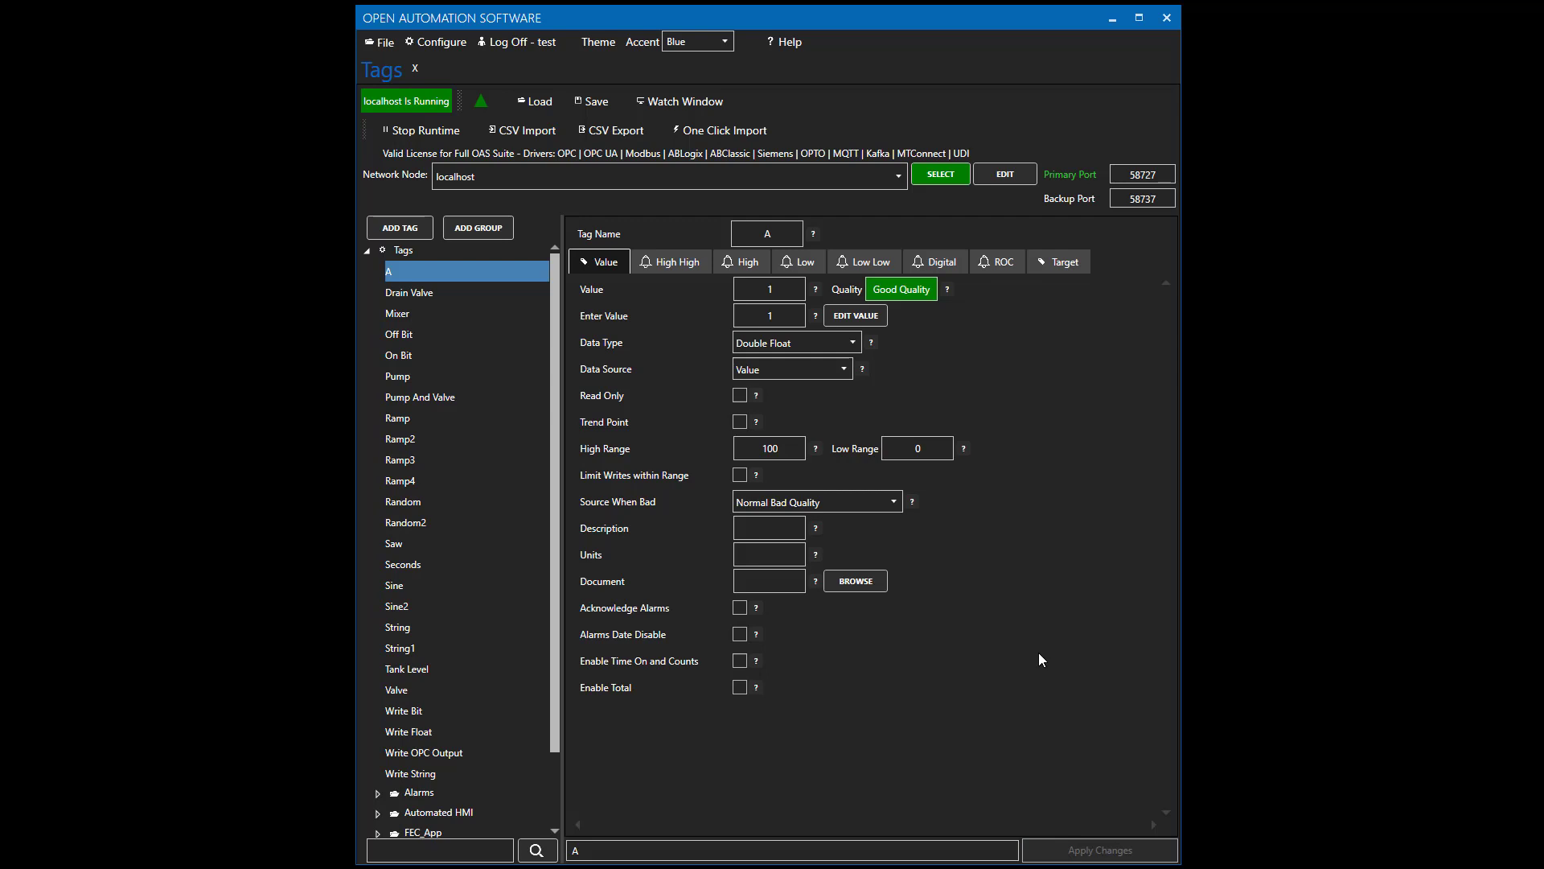
- Enable the total calculation for tag A and bring up its total settings
click(740, 687)
scroll(871, 706, down, 2)
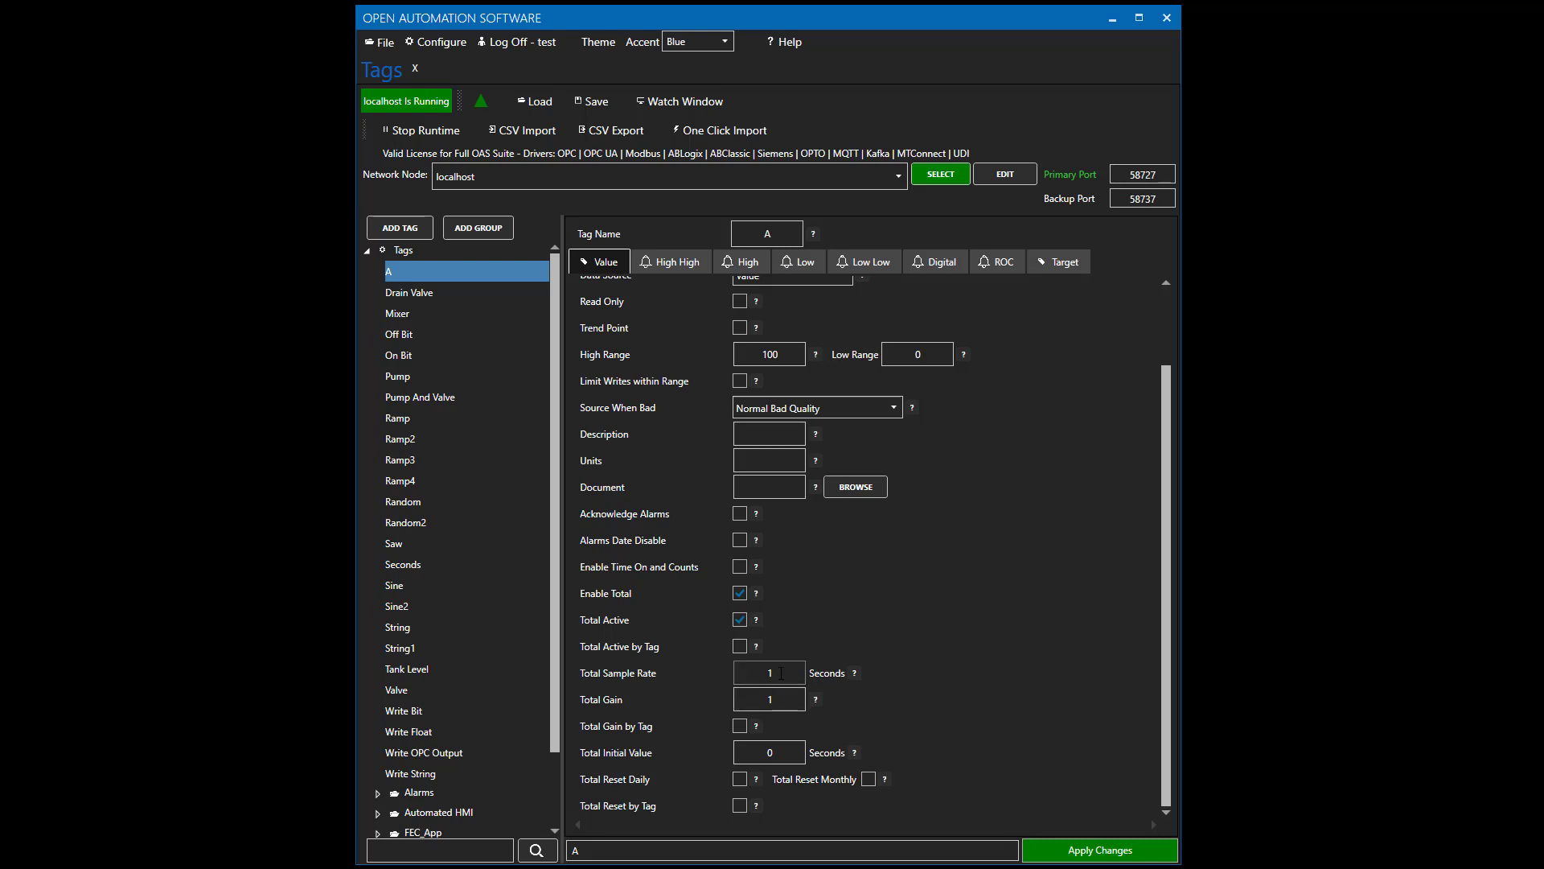
- Examine tag A's total sample rate, gain, initial value and reset-by-tag settings
click(783, 673)
click(784, 700)
click(784, 670)
click(781, 696)
click(792, 756)
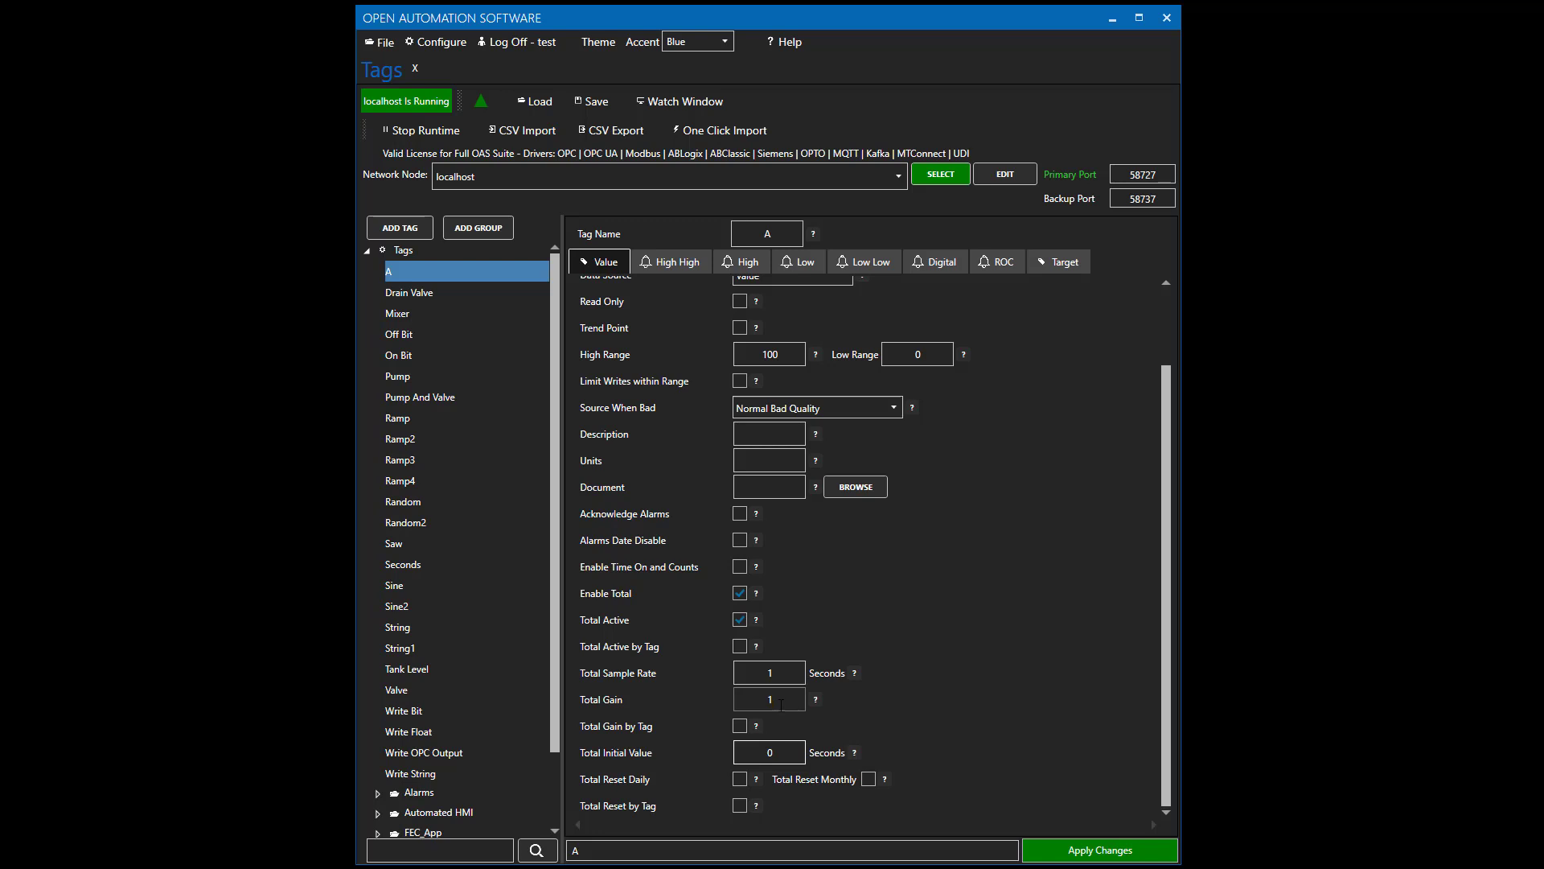
click(787, 749)
click(740, 806)
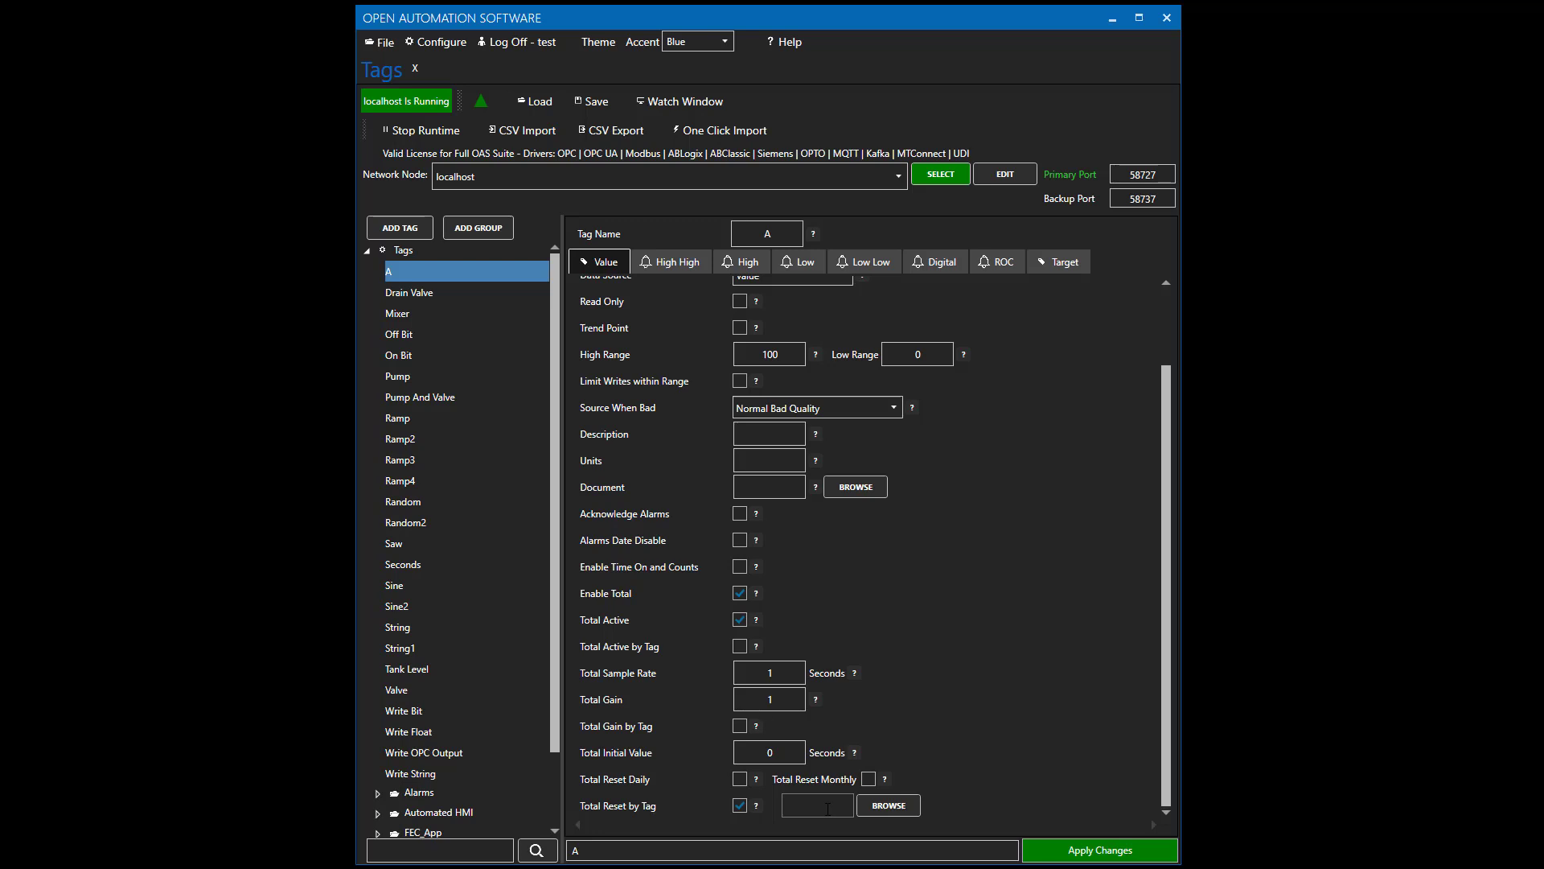
click(742, 806)
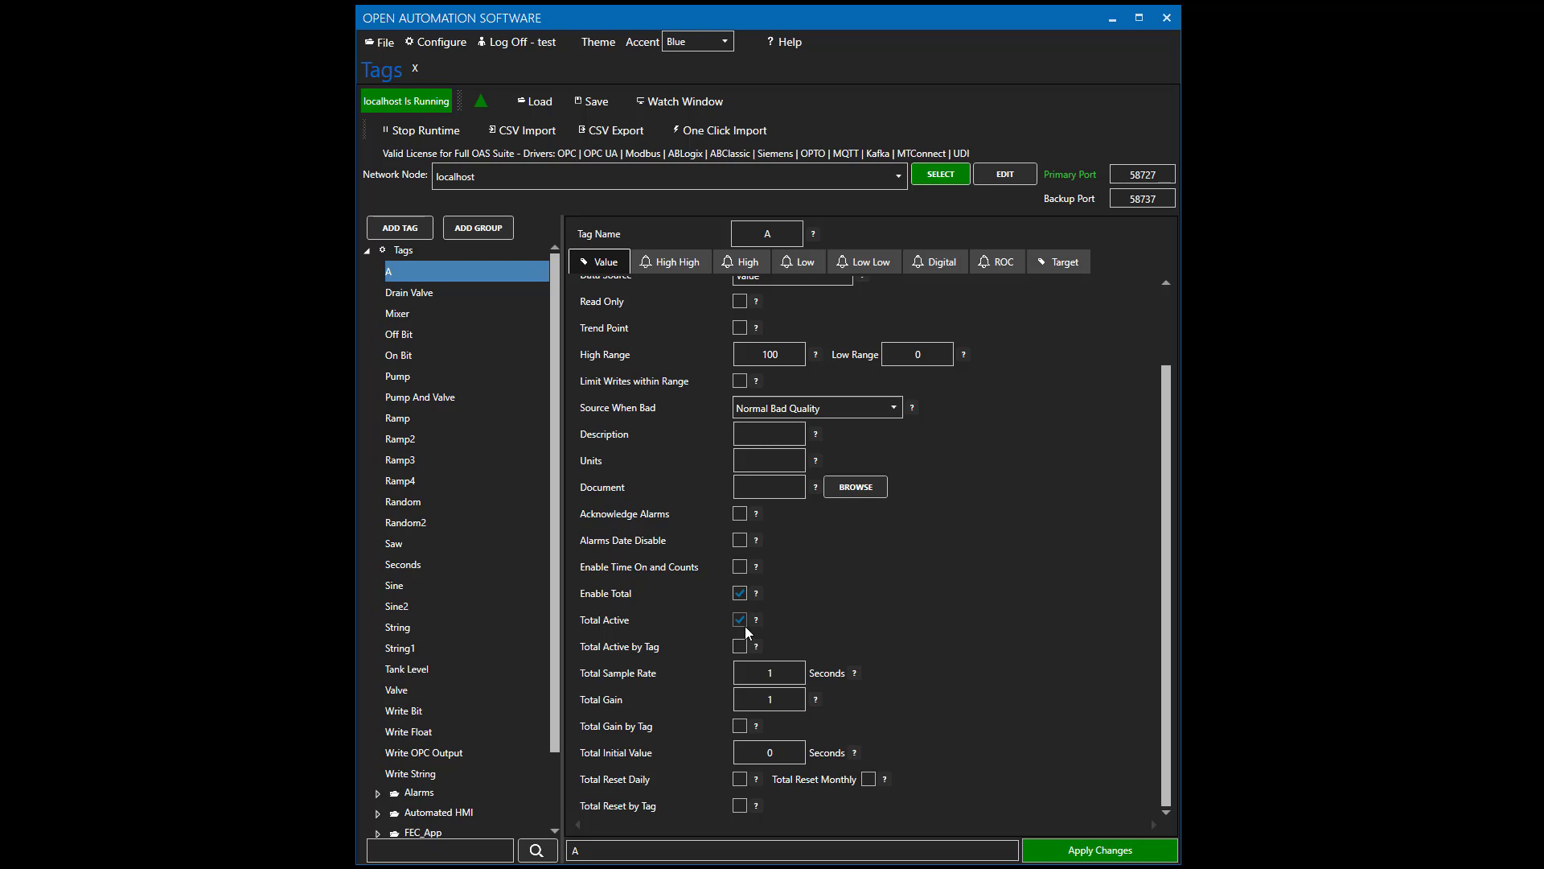
- Apply the total settings to tag A
click(1086, 850)
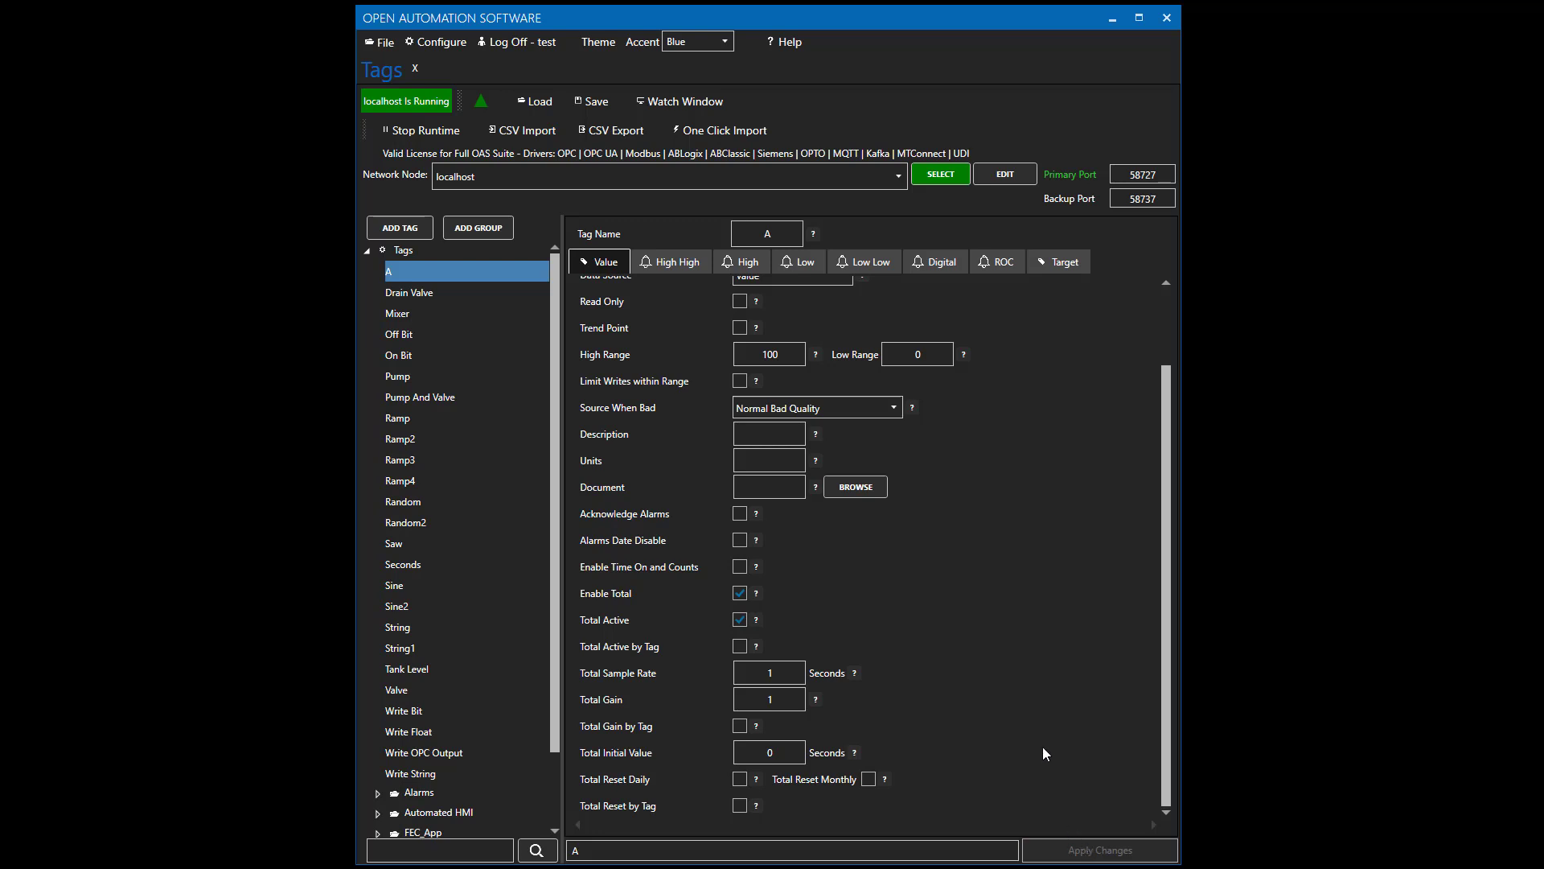
click(1169, 327)
drag(1167, 331, 1166, 415)
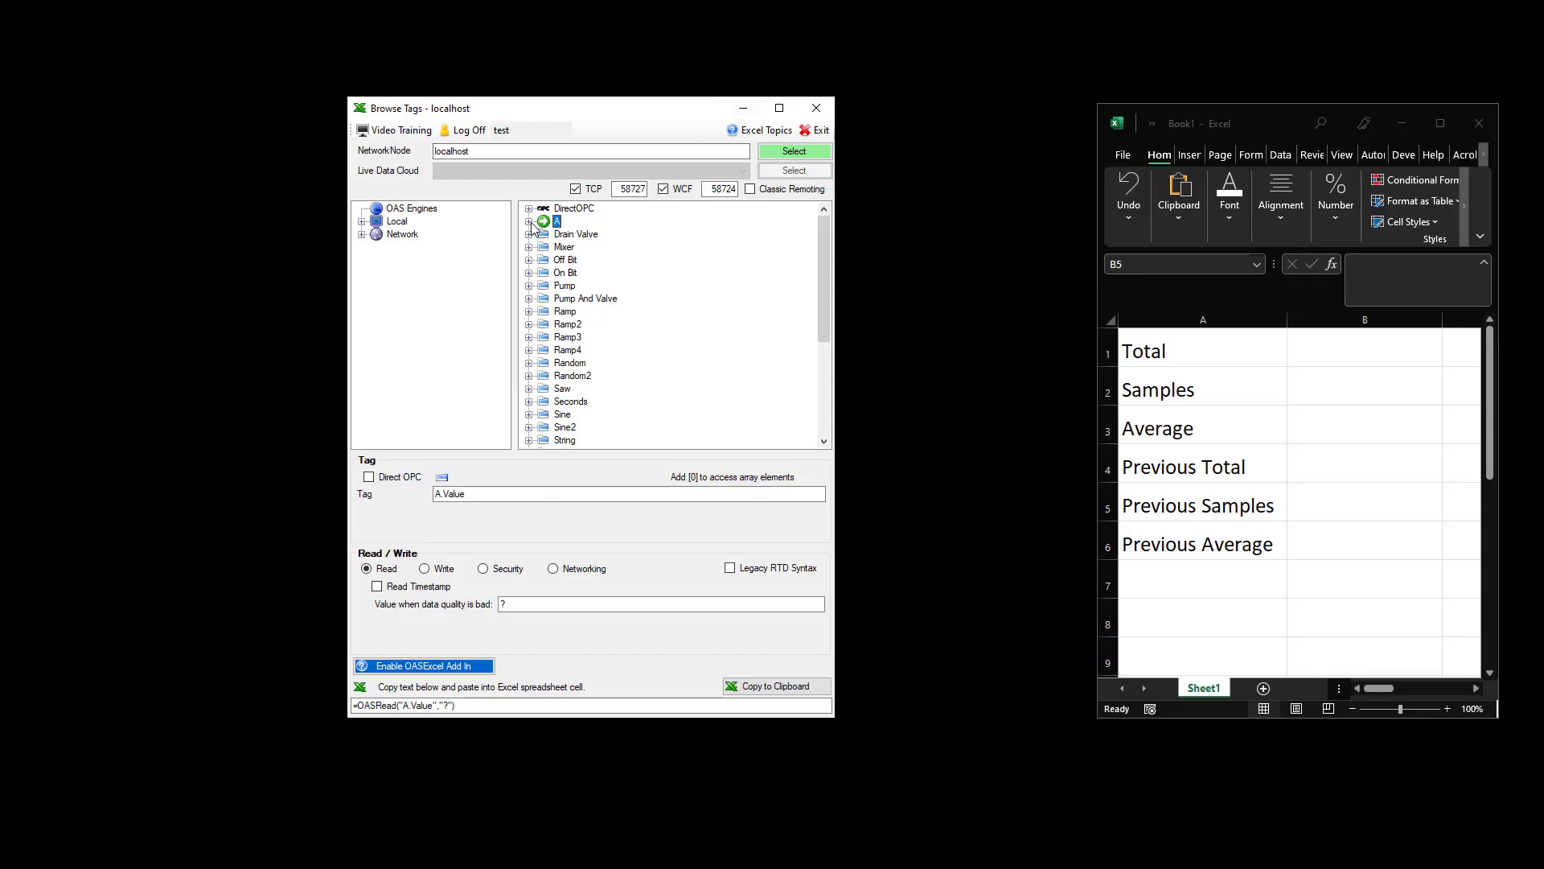
- Switch to the Browse Tags window, copy the read formula for A.Total and paste it into cell B1 of the Excel sheet
click(529, 222)
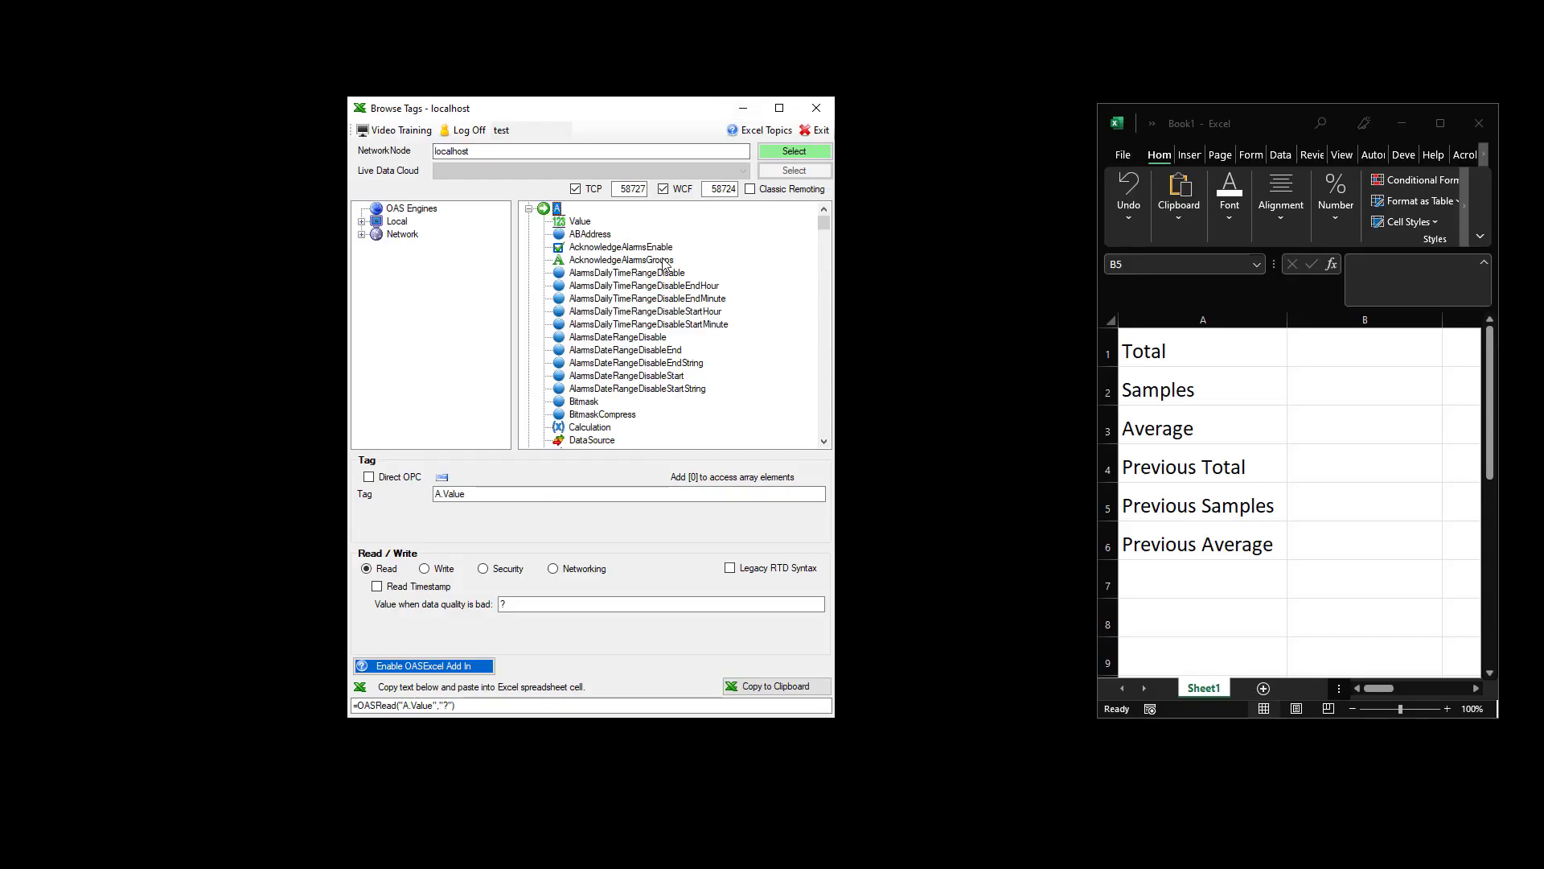
drag(823, 232, 823, 253)
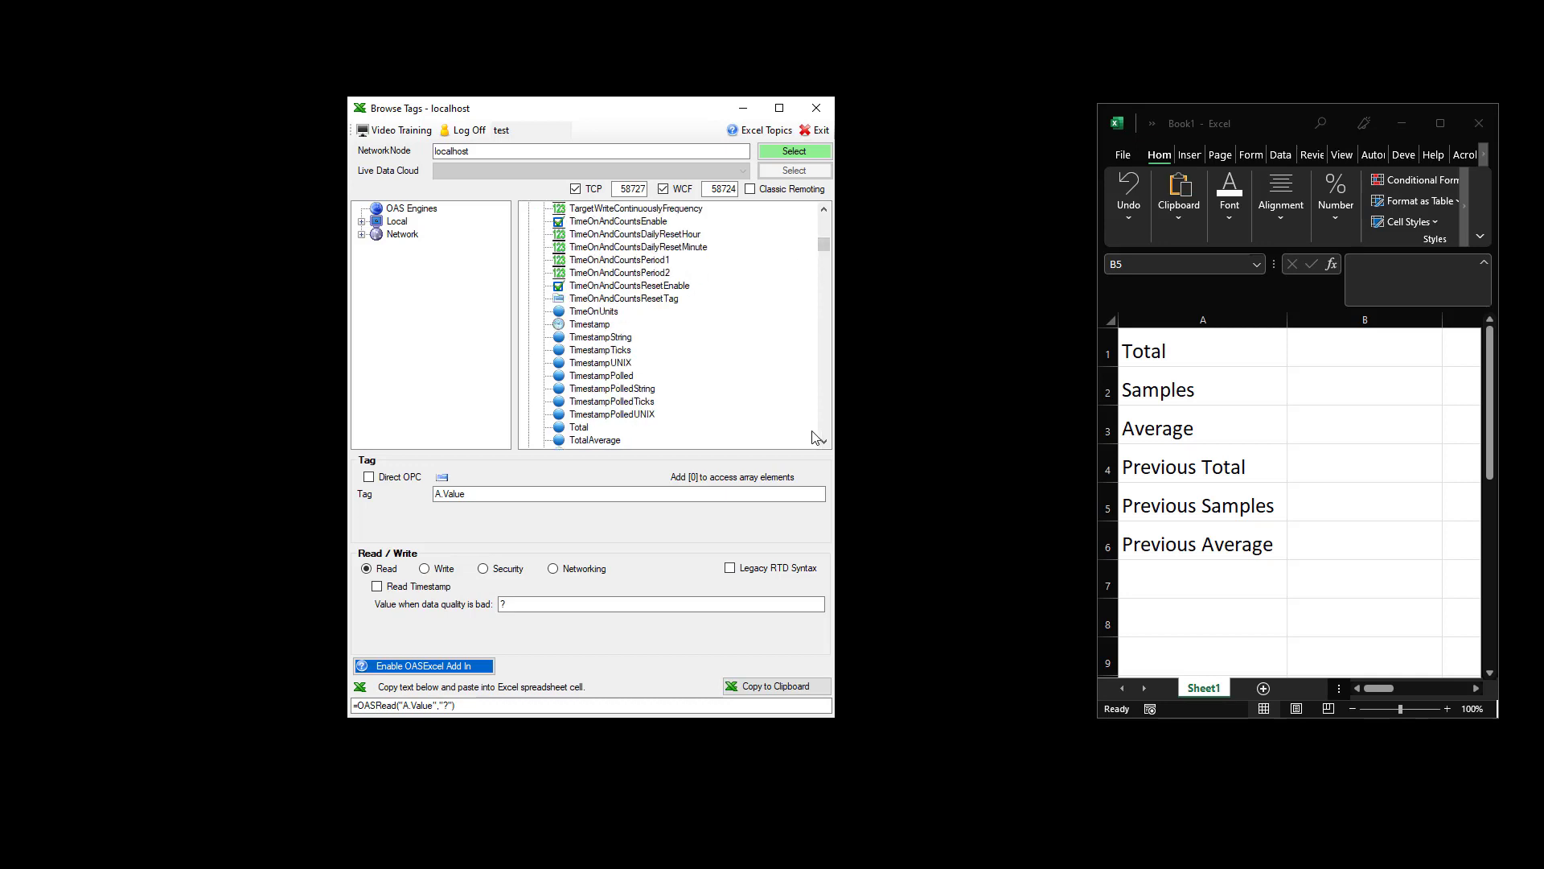
scroll(829, 448, down, 3)
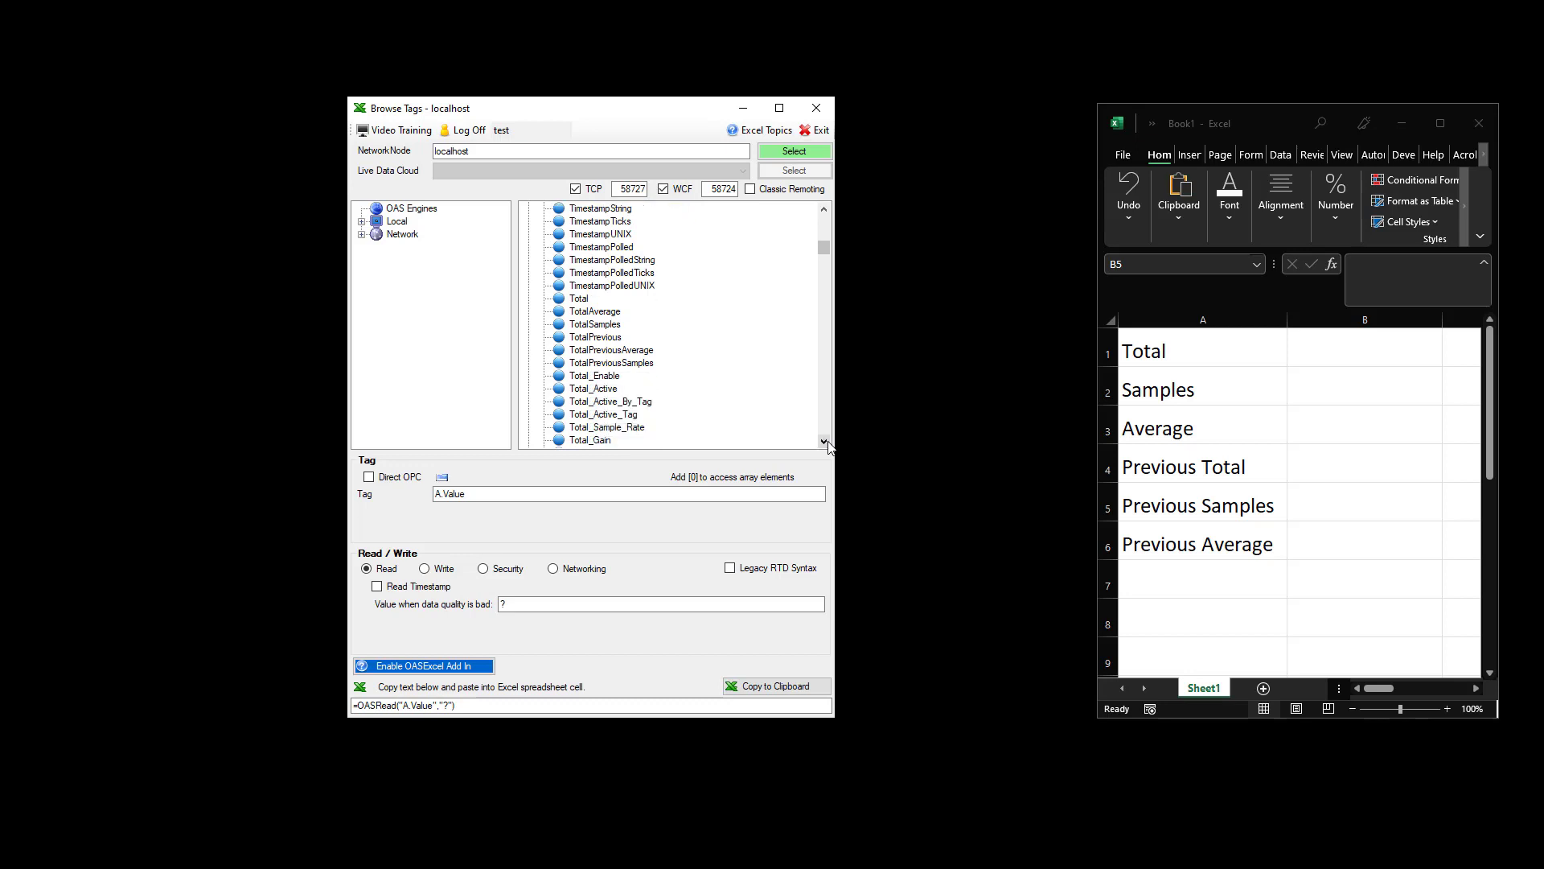
click(579, 299)
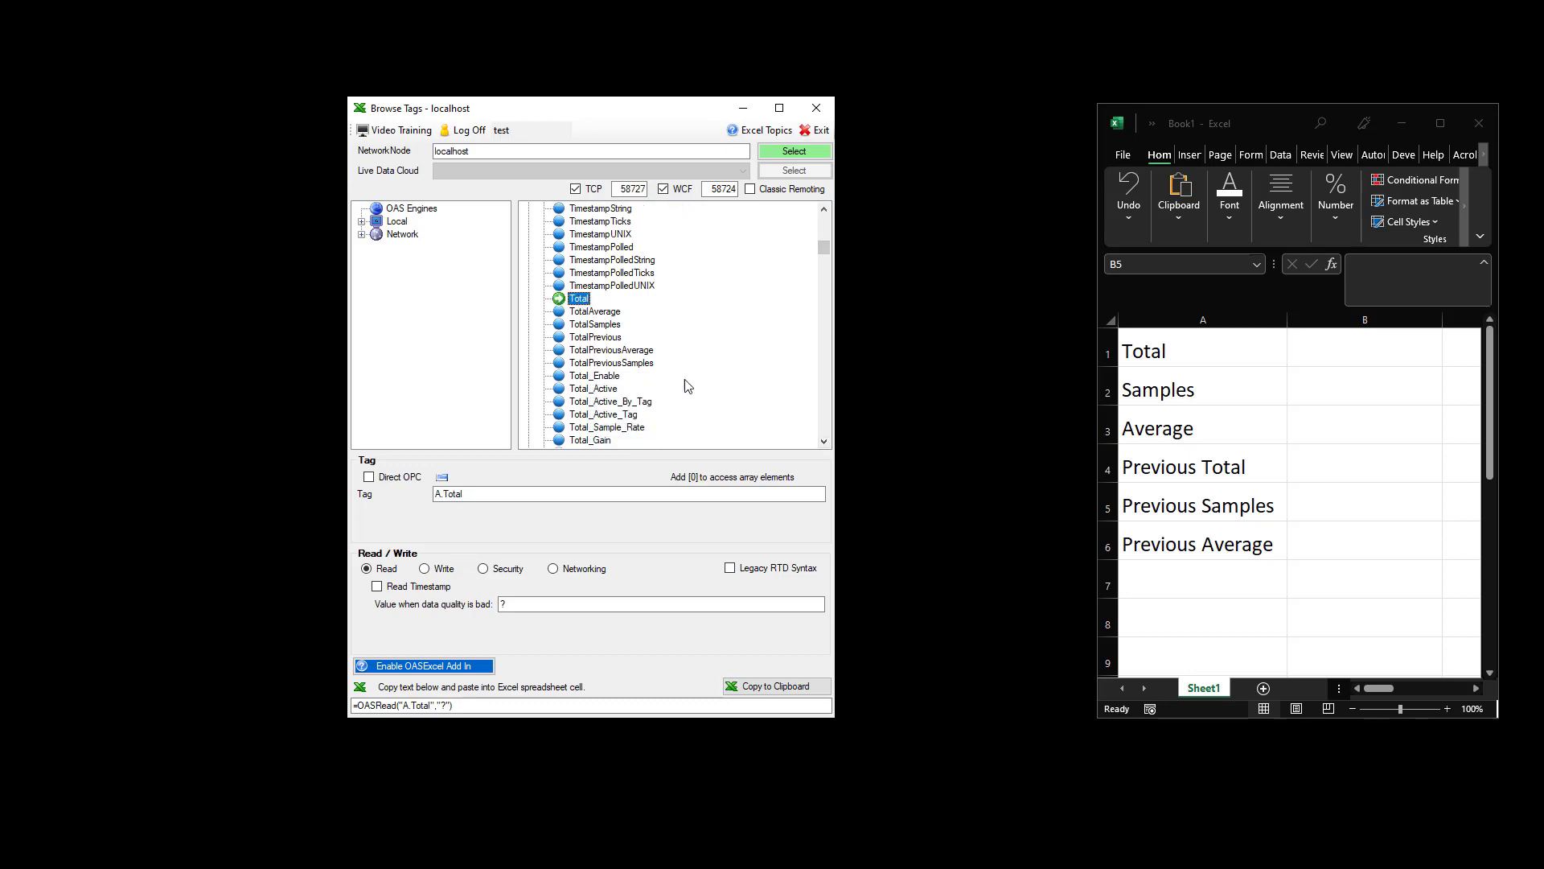
click(768, 689)
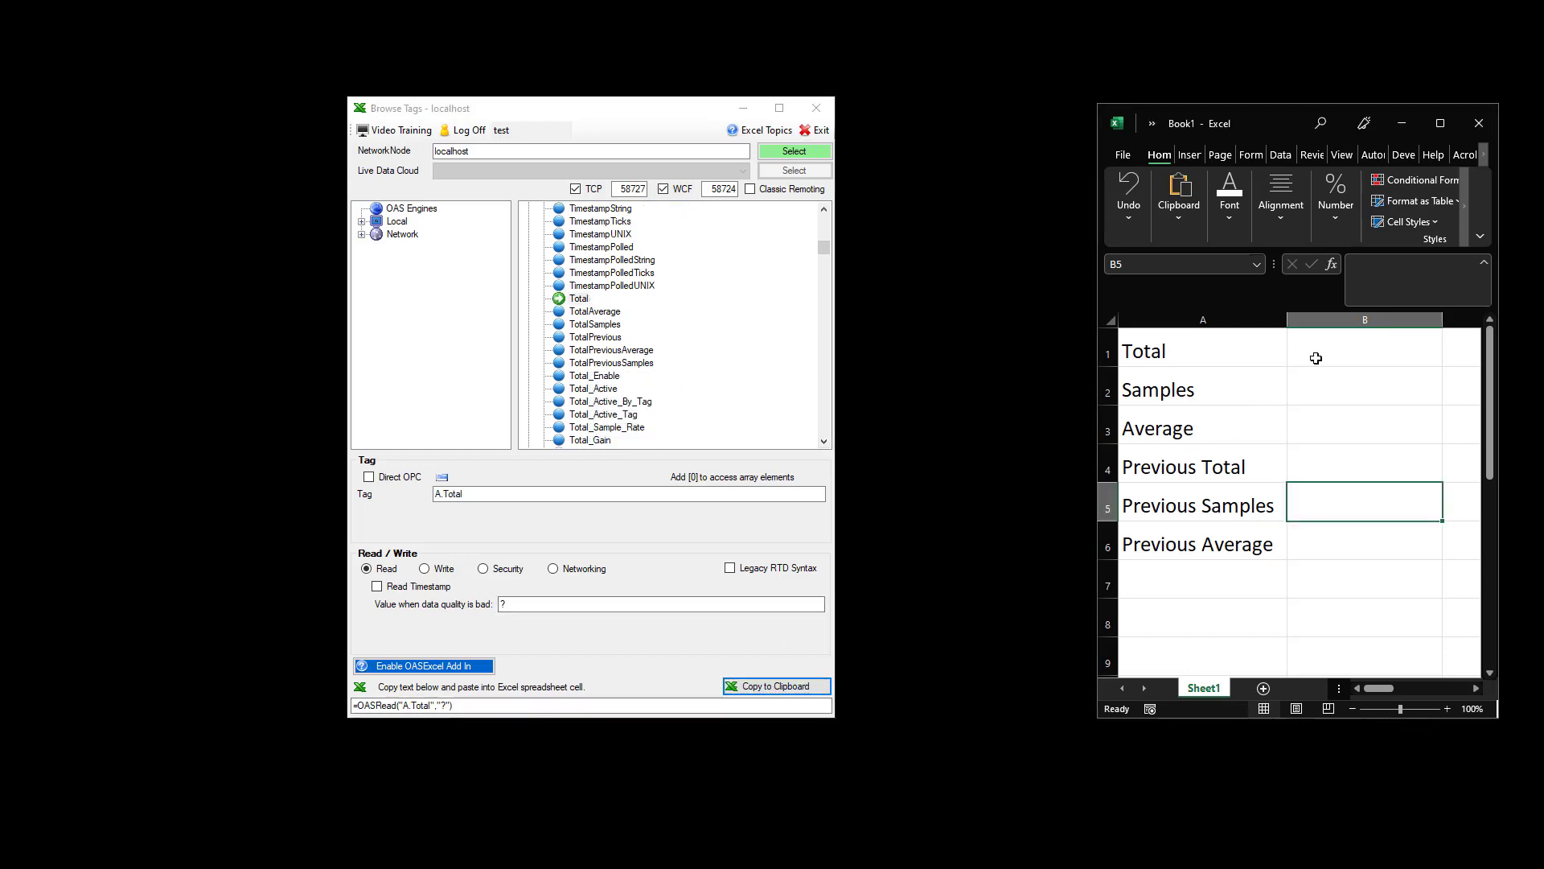
click(1321, 350)
key(ctrl+v)
- Copy the read formula for A.TotalSamples and paste it into cell B2 beside Samples
click(1304, 388)
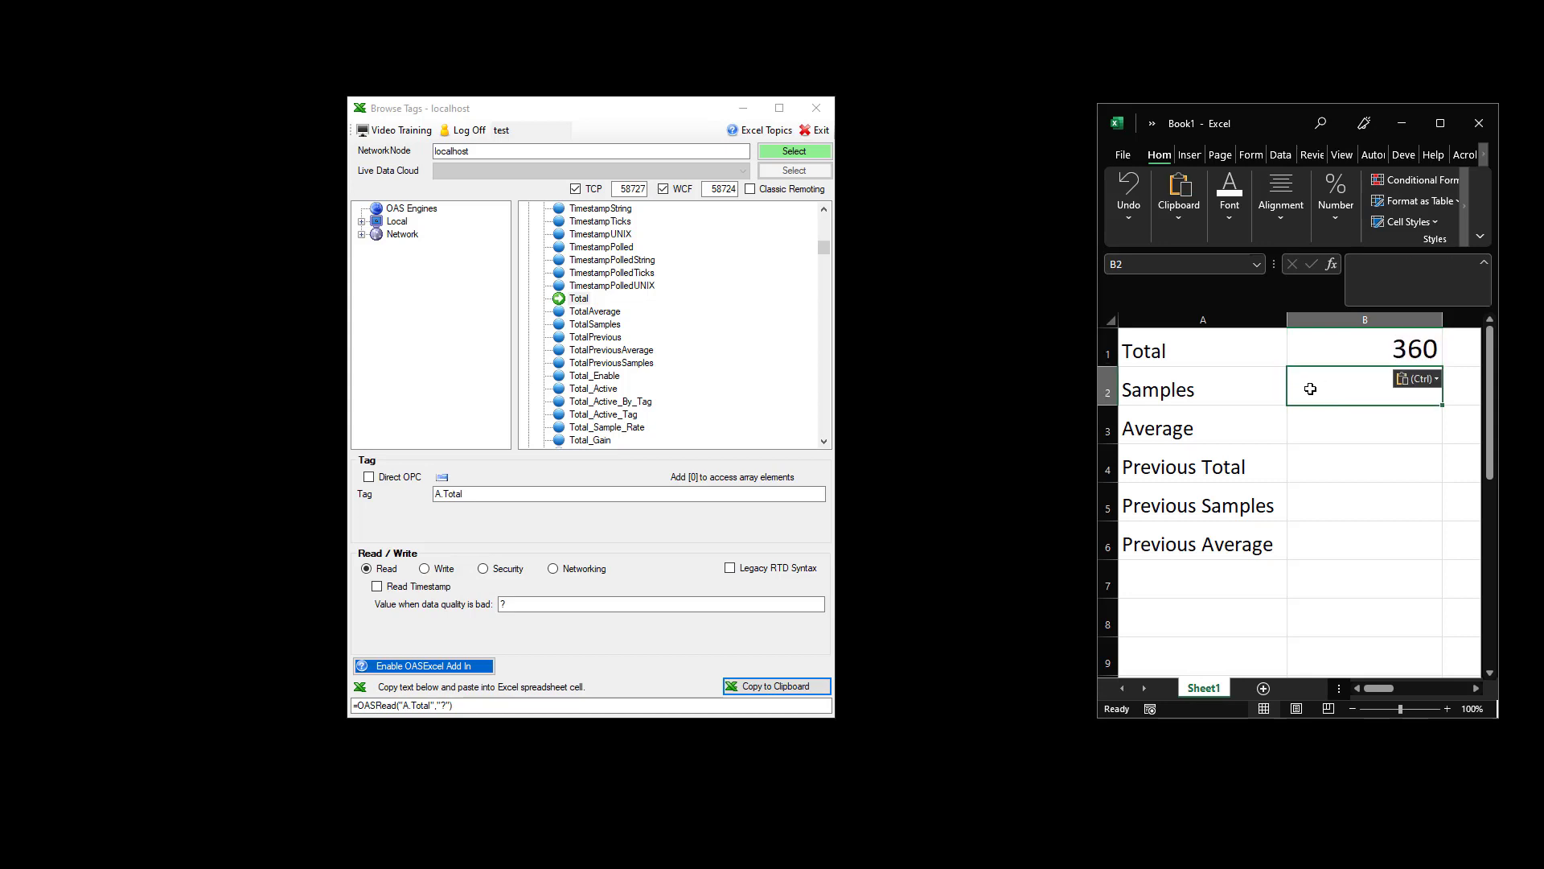
click(591, 312)
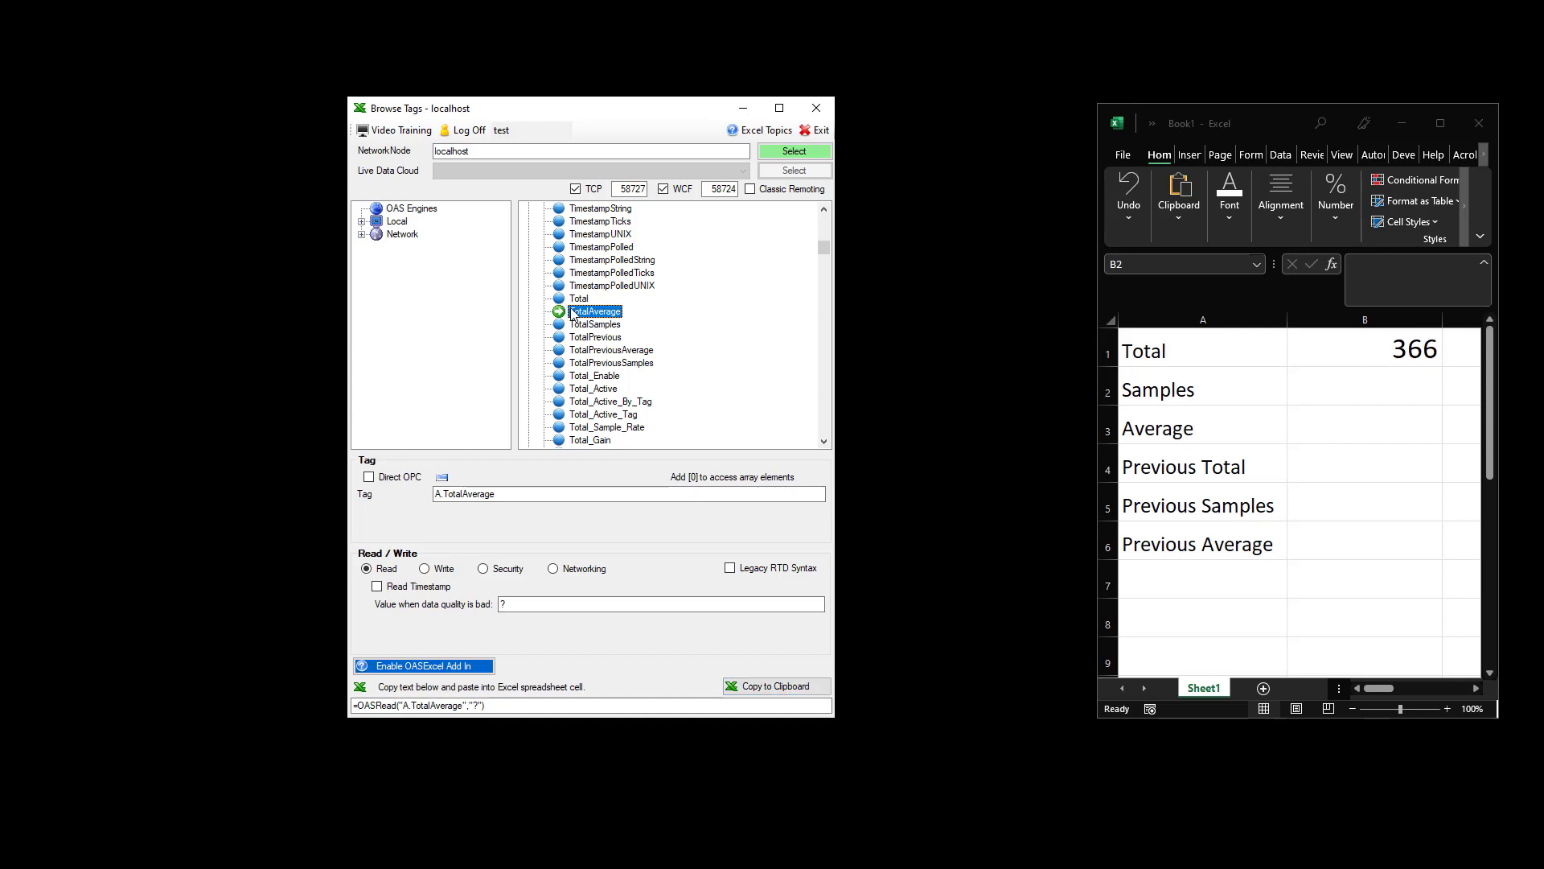
click(595, 324)
click(784, 688)
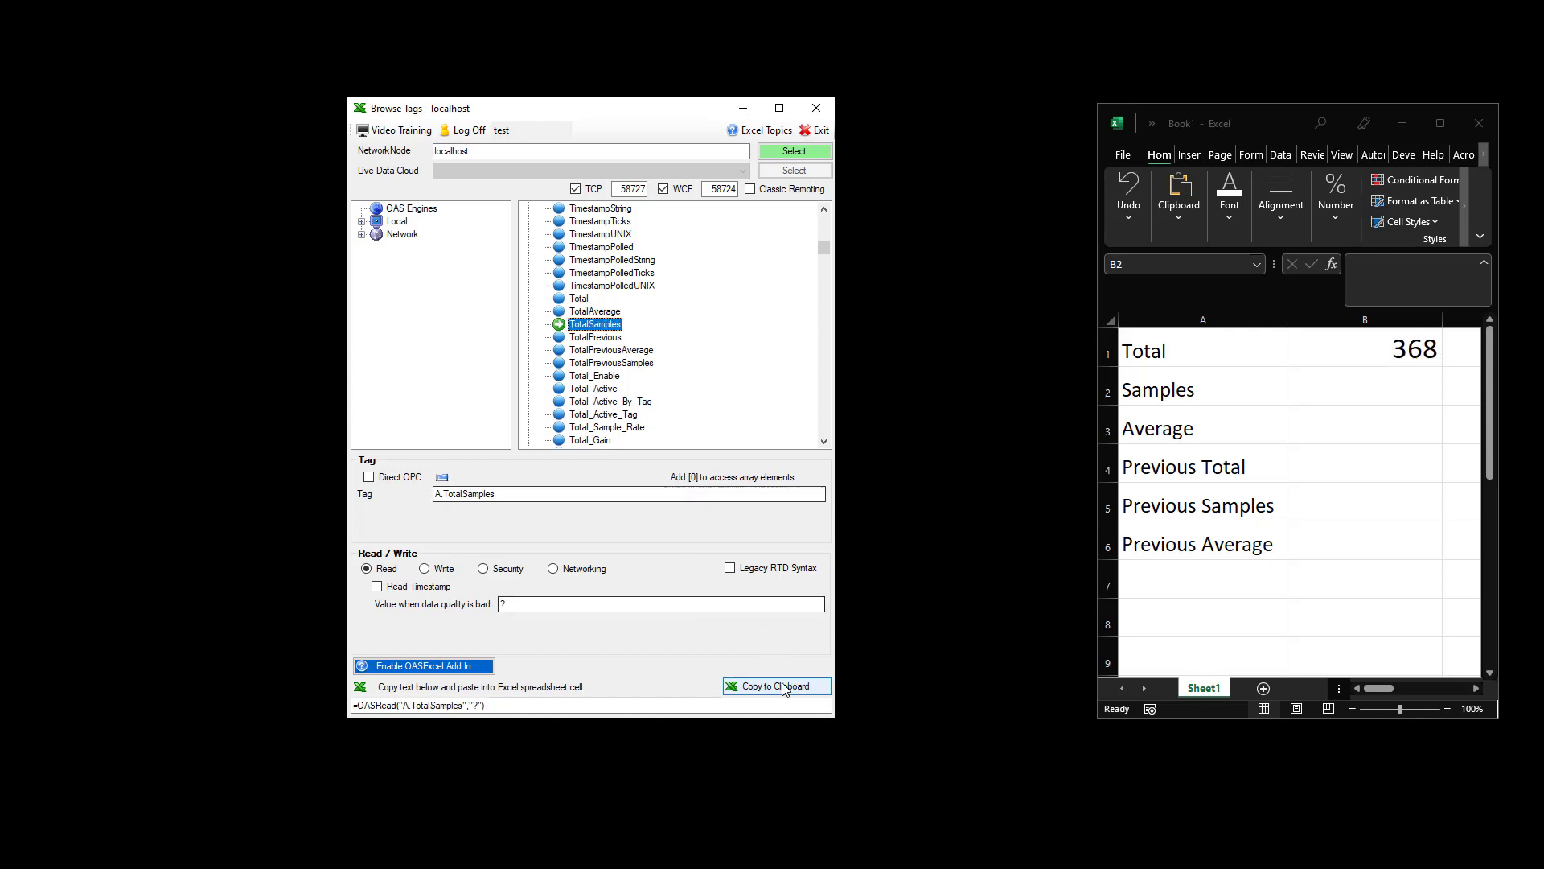
click(1389, 400)
key(ctrl+v)
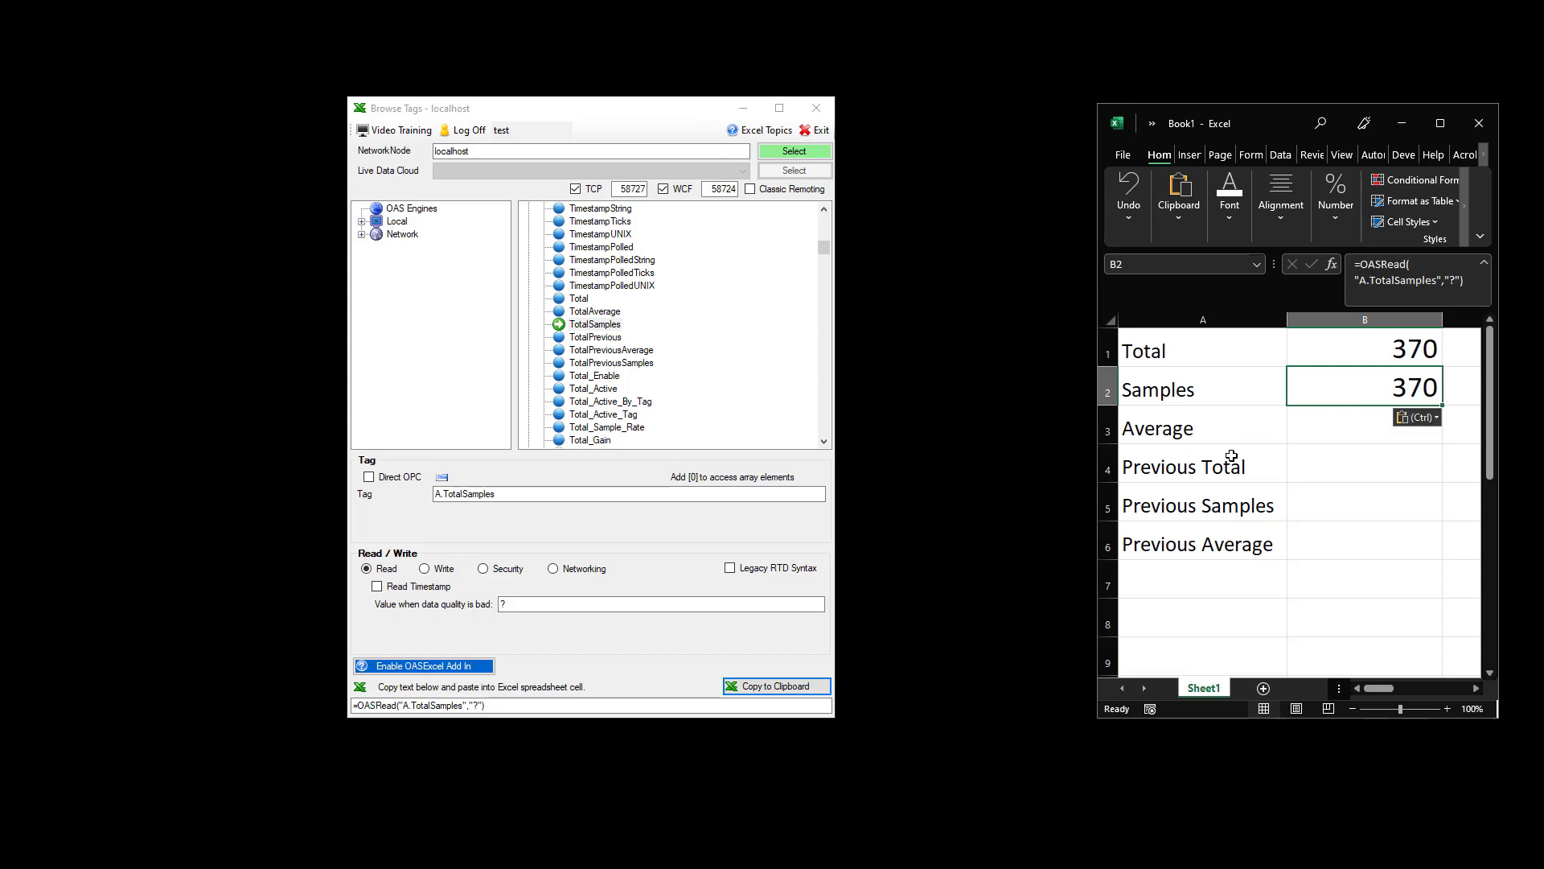
- Copy the read formula for A.TotalAverage and paste it into cell B3 beside Average
click(595, 311)
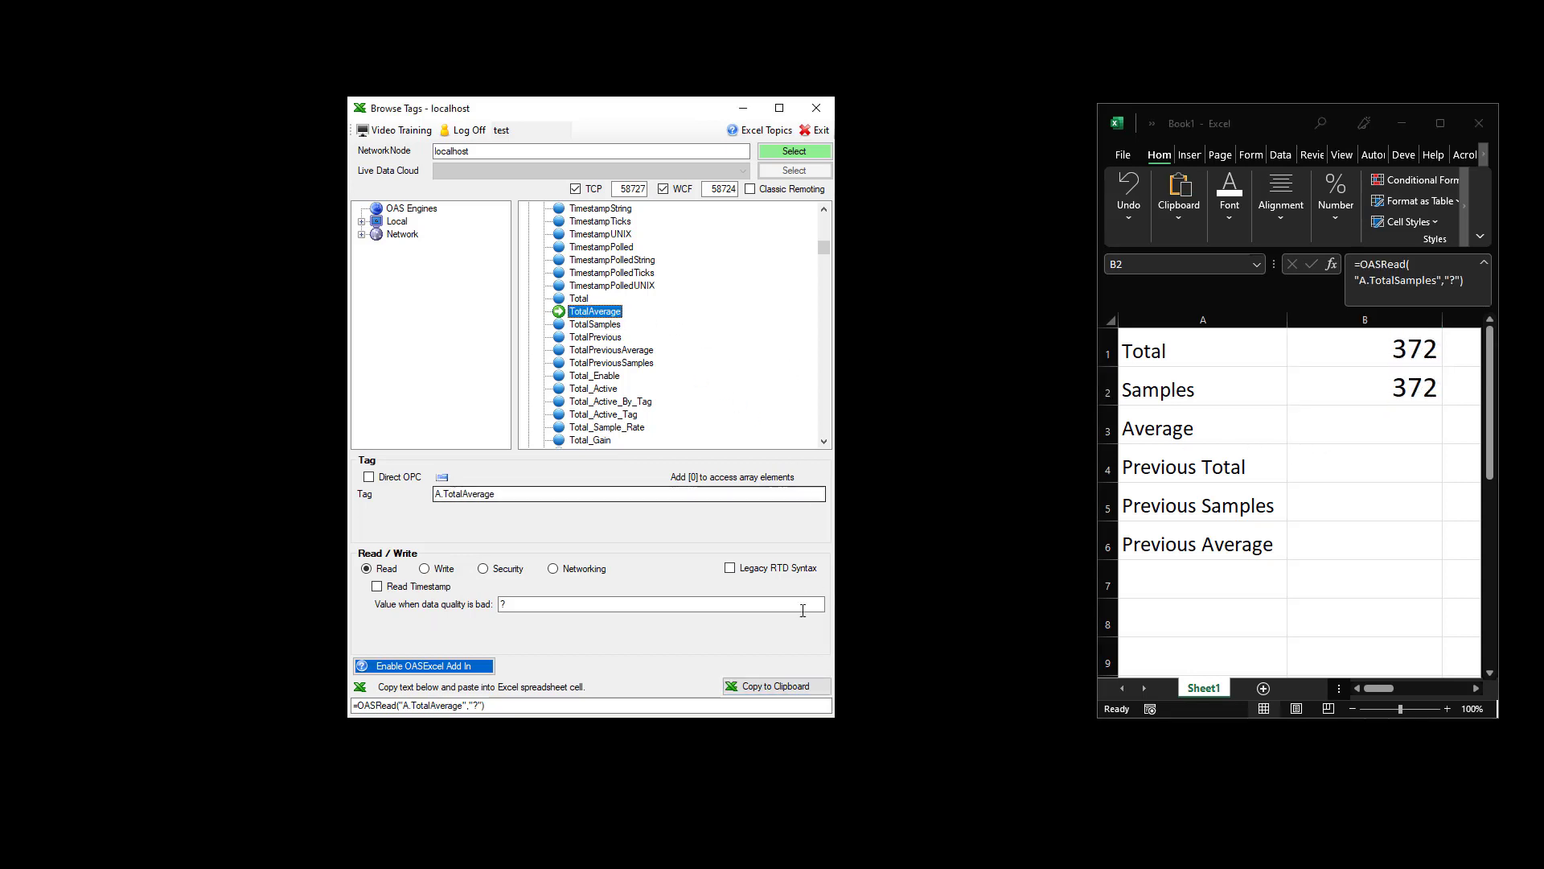
click(776, 686)
click(1401, 425)
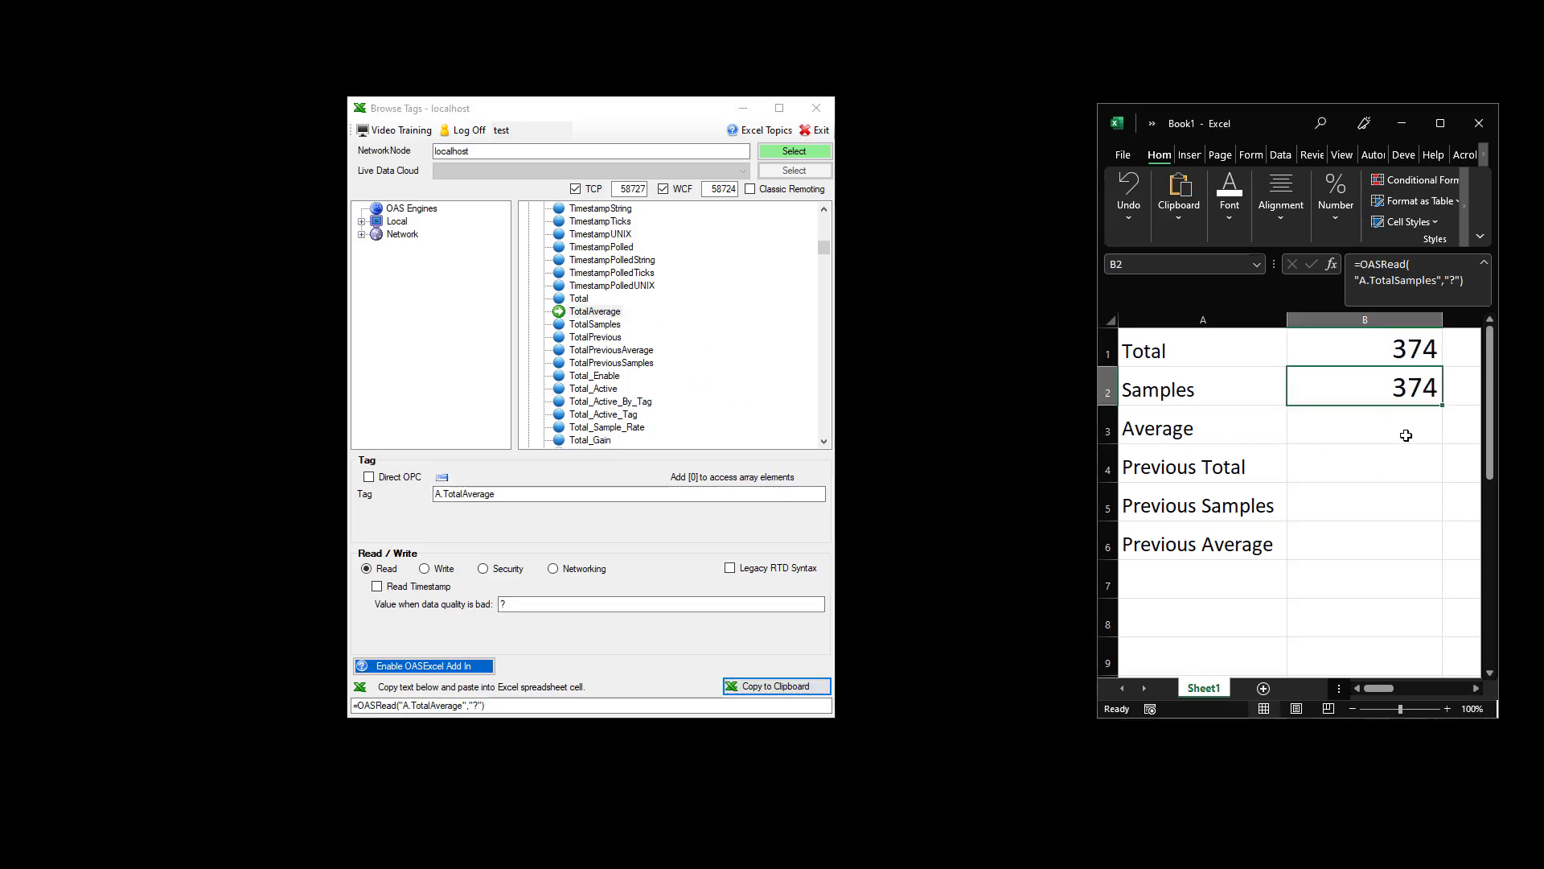
key(ctrl+v)
- Copy the read formula for A.TotalPrevious and paste it into cell B4 beside Previous Total
click(1354, 461)
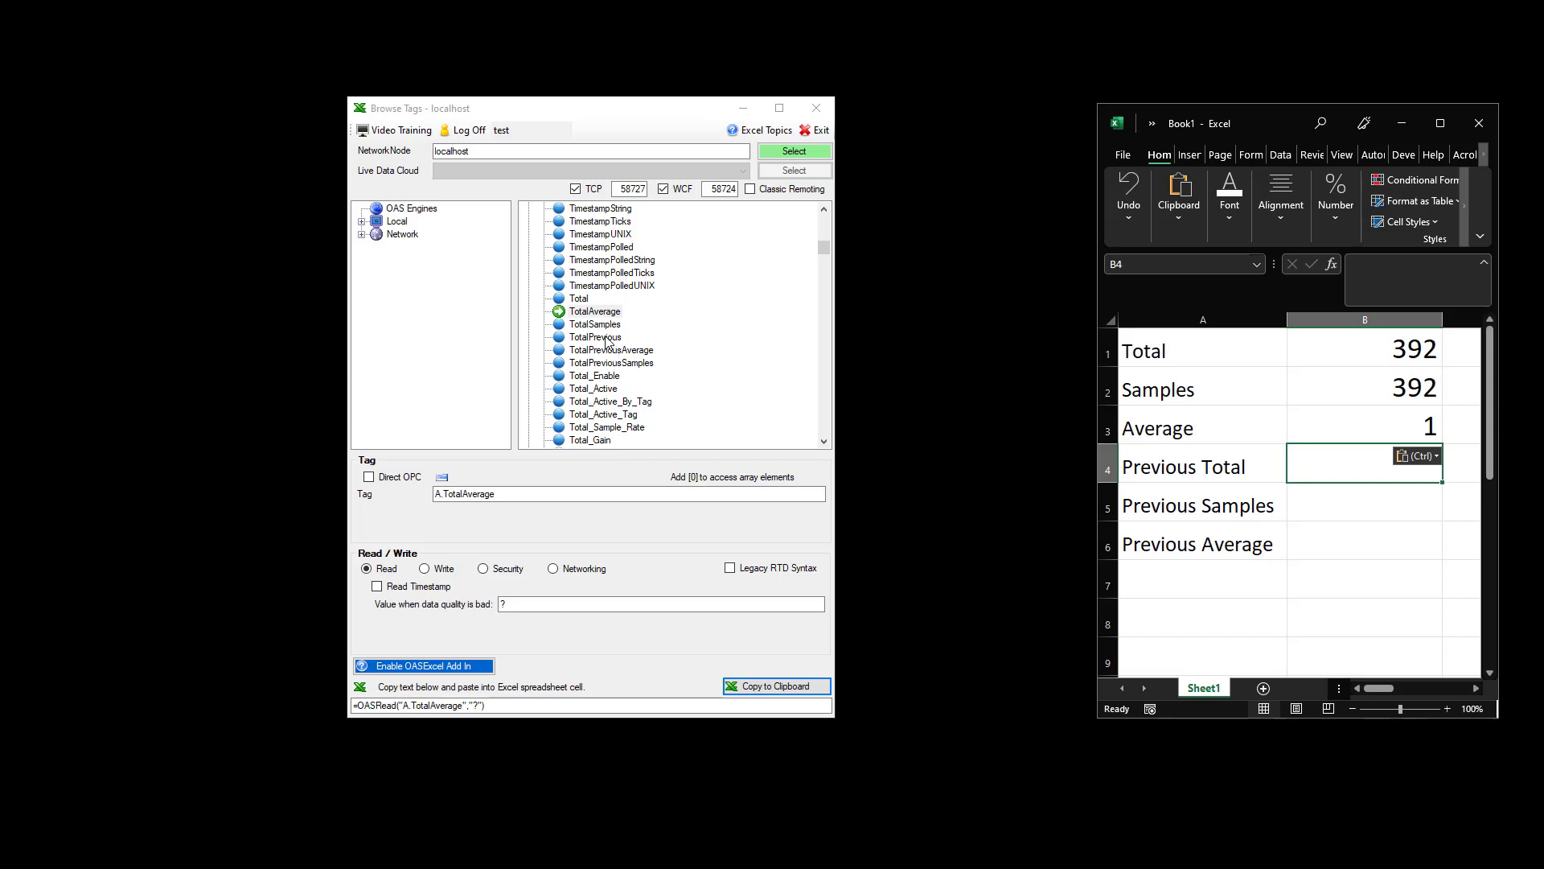
click(605, 338)
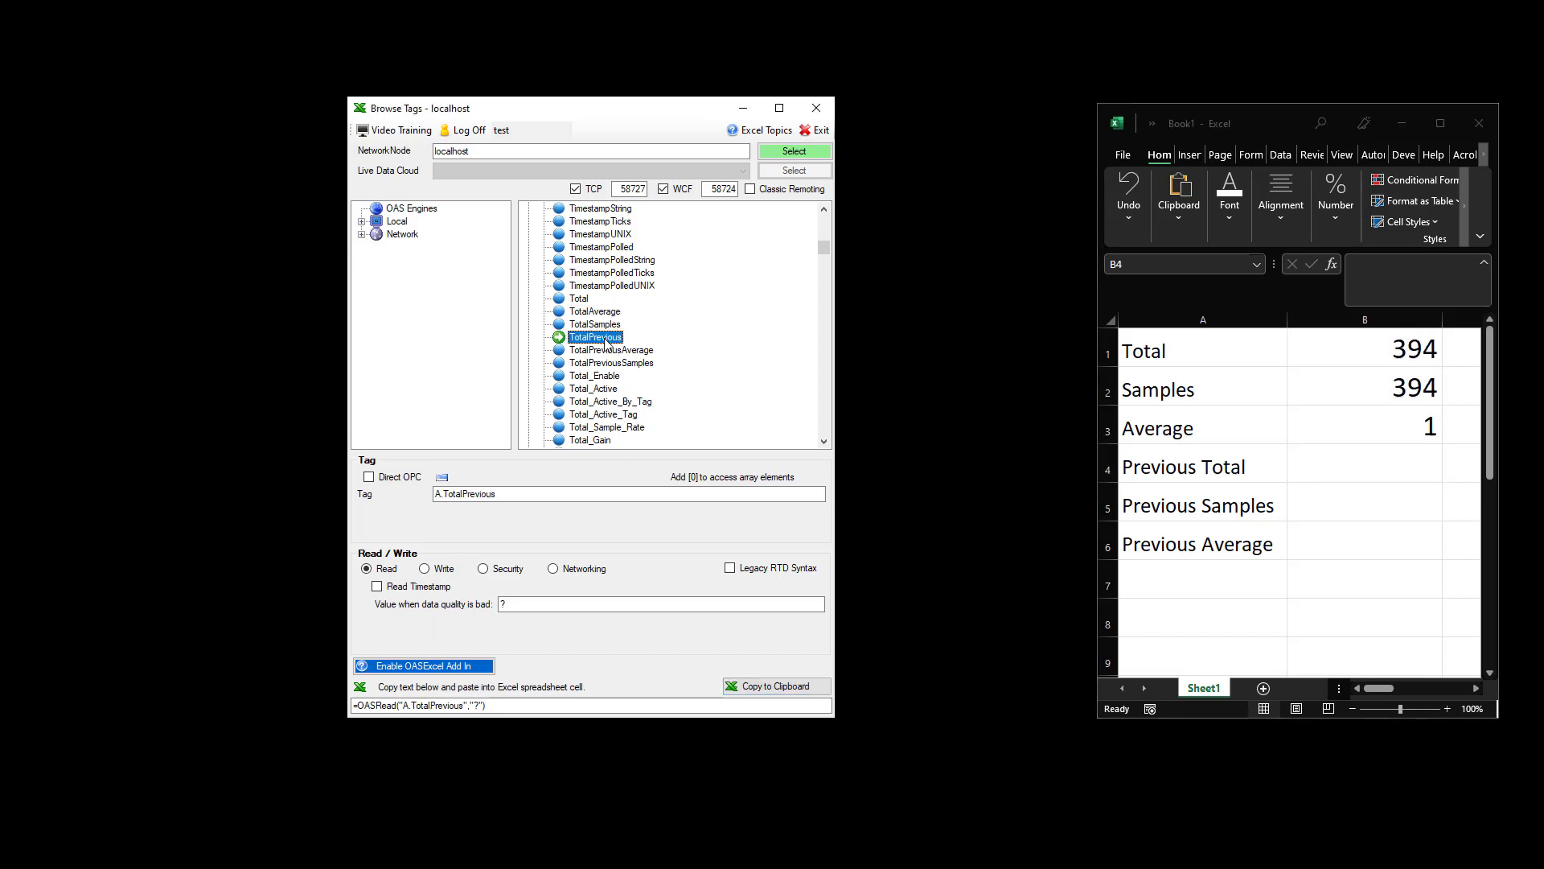
click(777, 686)
click(1396, 464)
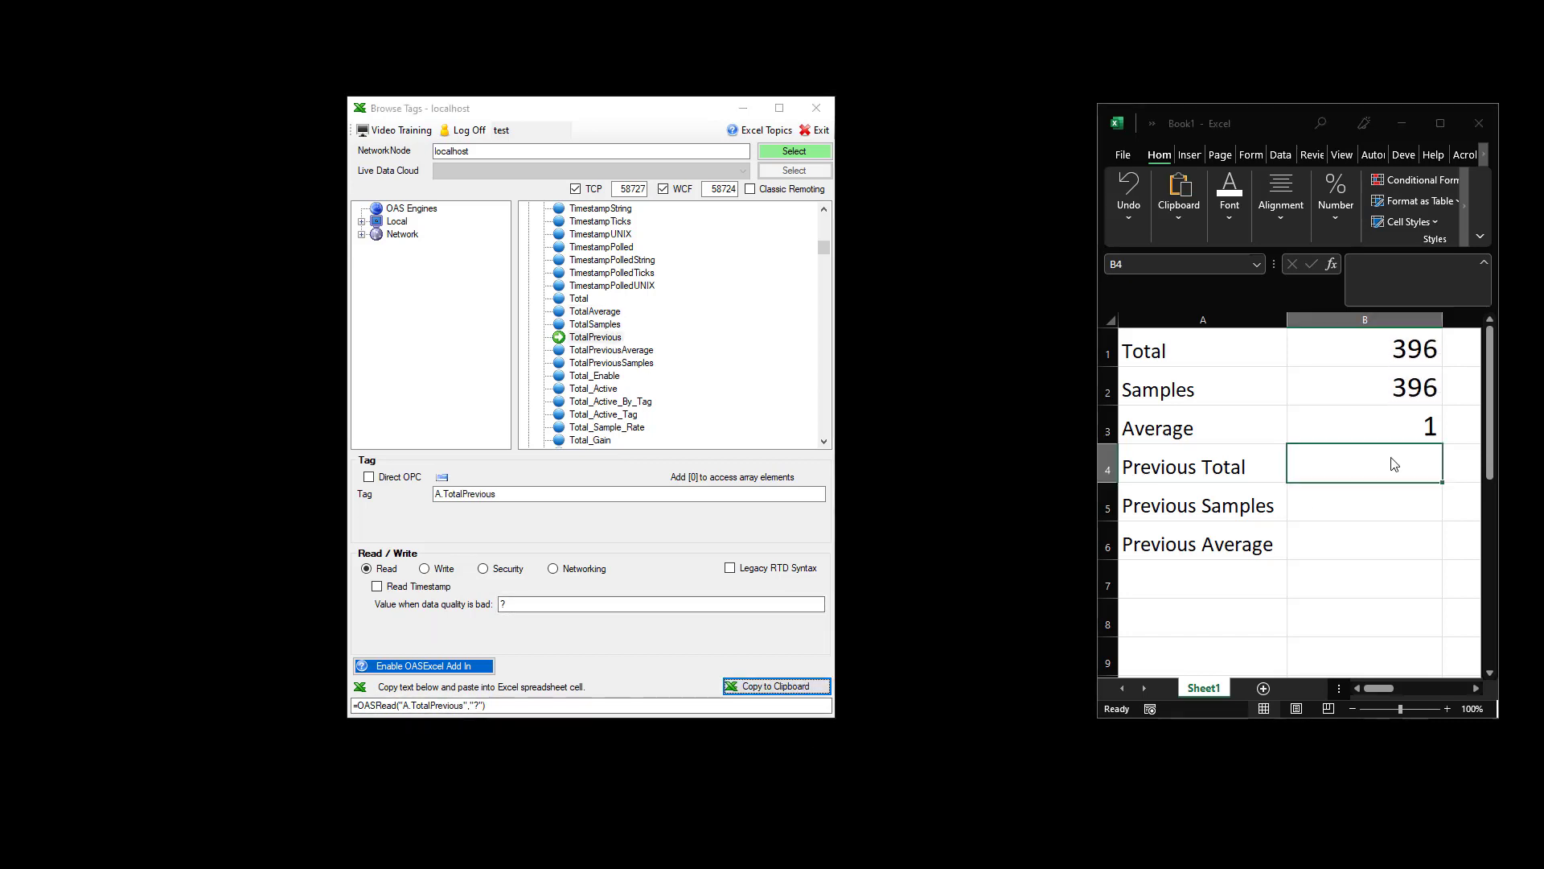
key(ctrl+v)
- Copy the read formula for A.TotalPreviousSamples and paste it into cell B5 beside Previous Samples
click(1356, 503)
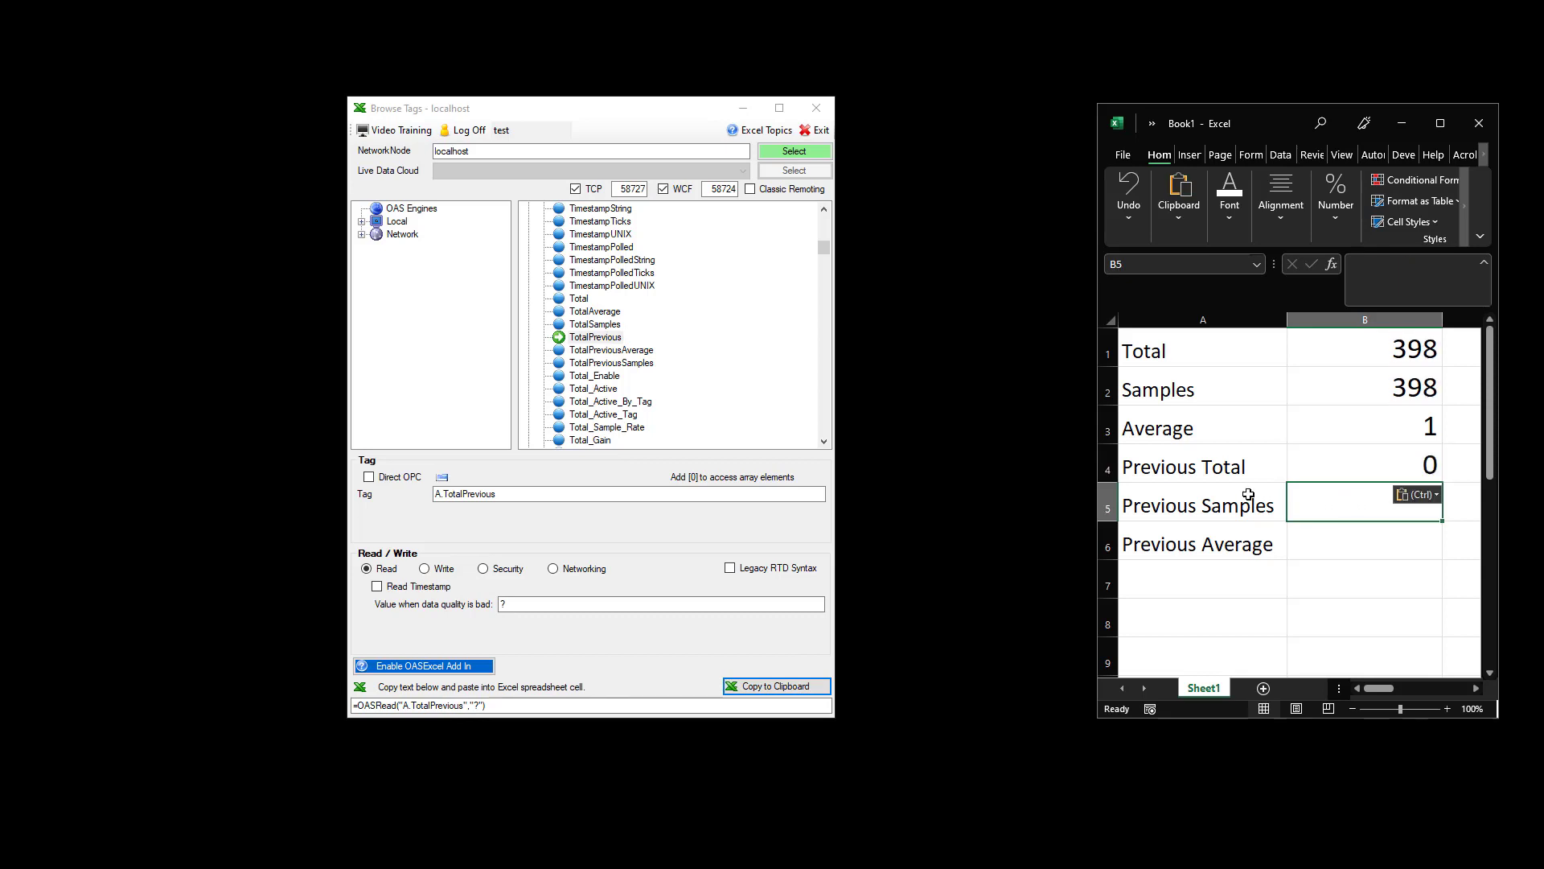
click(611, 363)
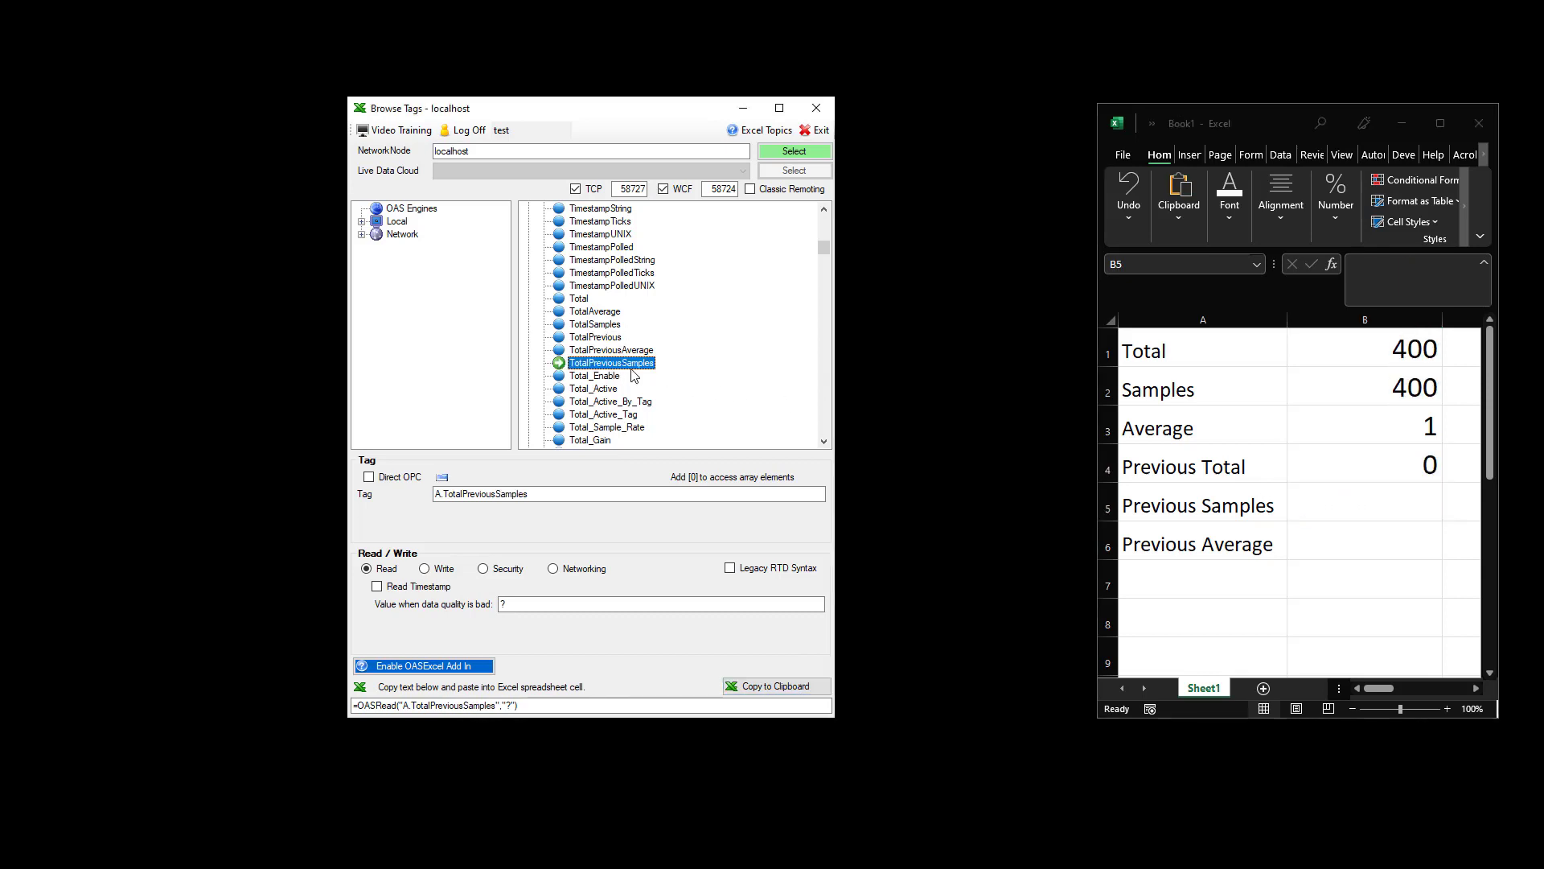
click(772, 686)
click(1309, 502)
key(ctrl+v)
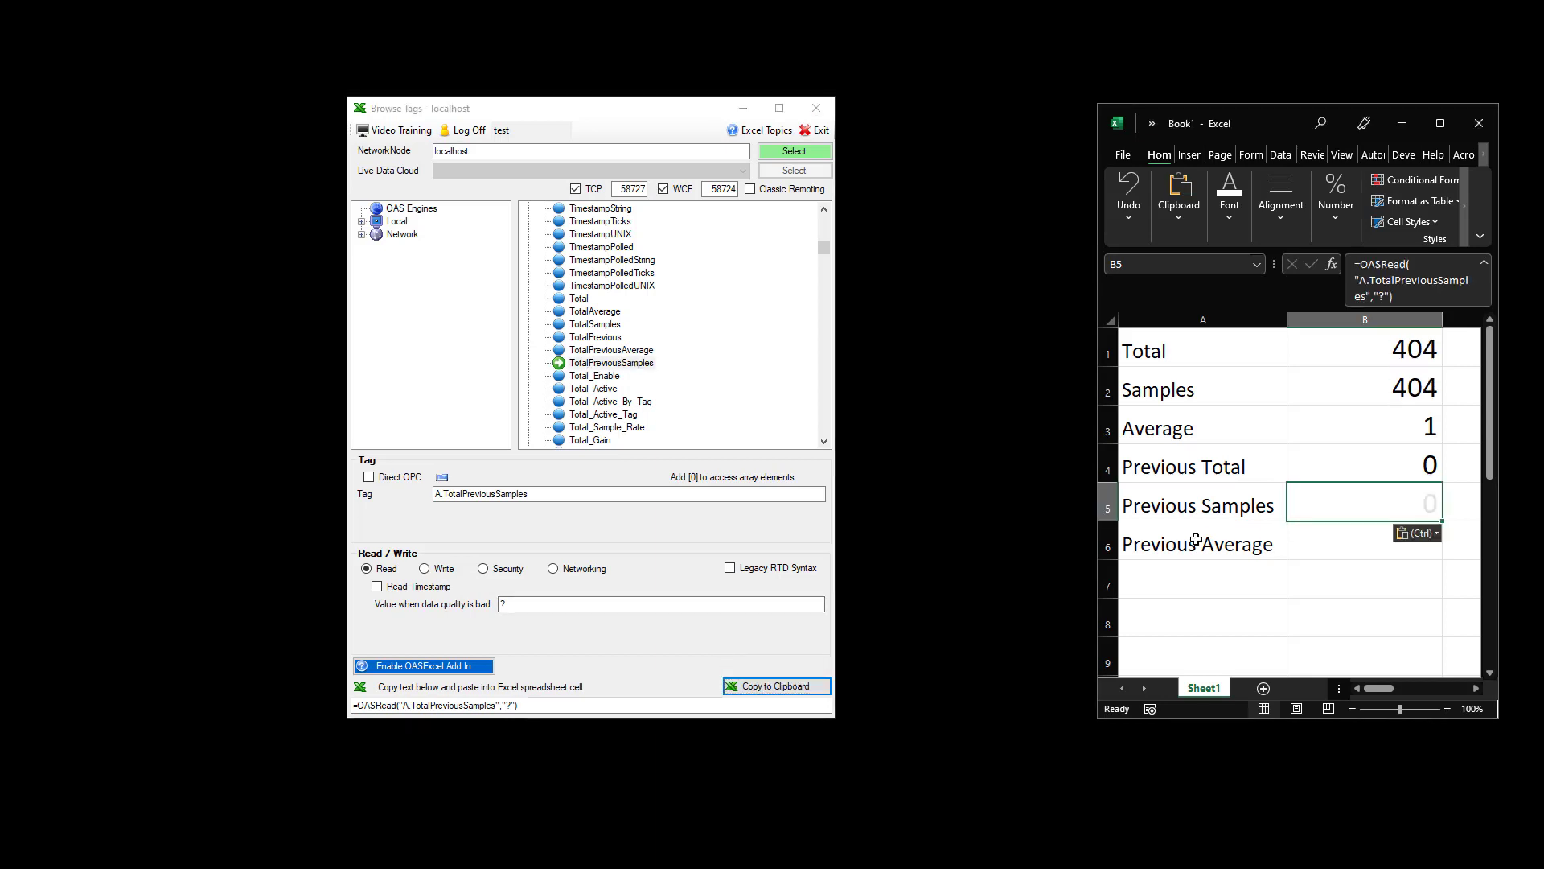
- Copy the read formula for A.TotalPreviousAverage and paste it into cell B6 beside Previous Average
click(603, 351)
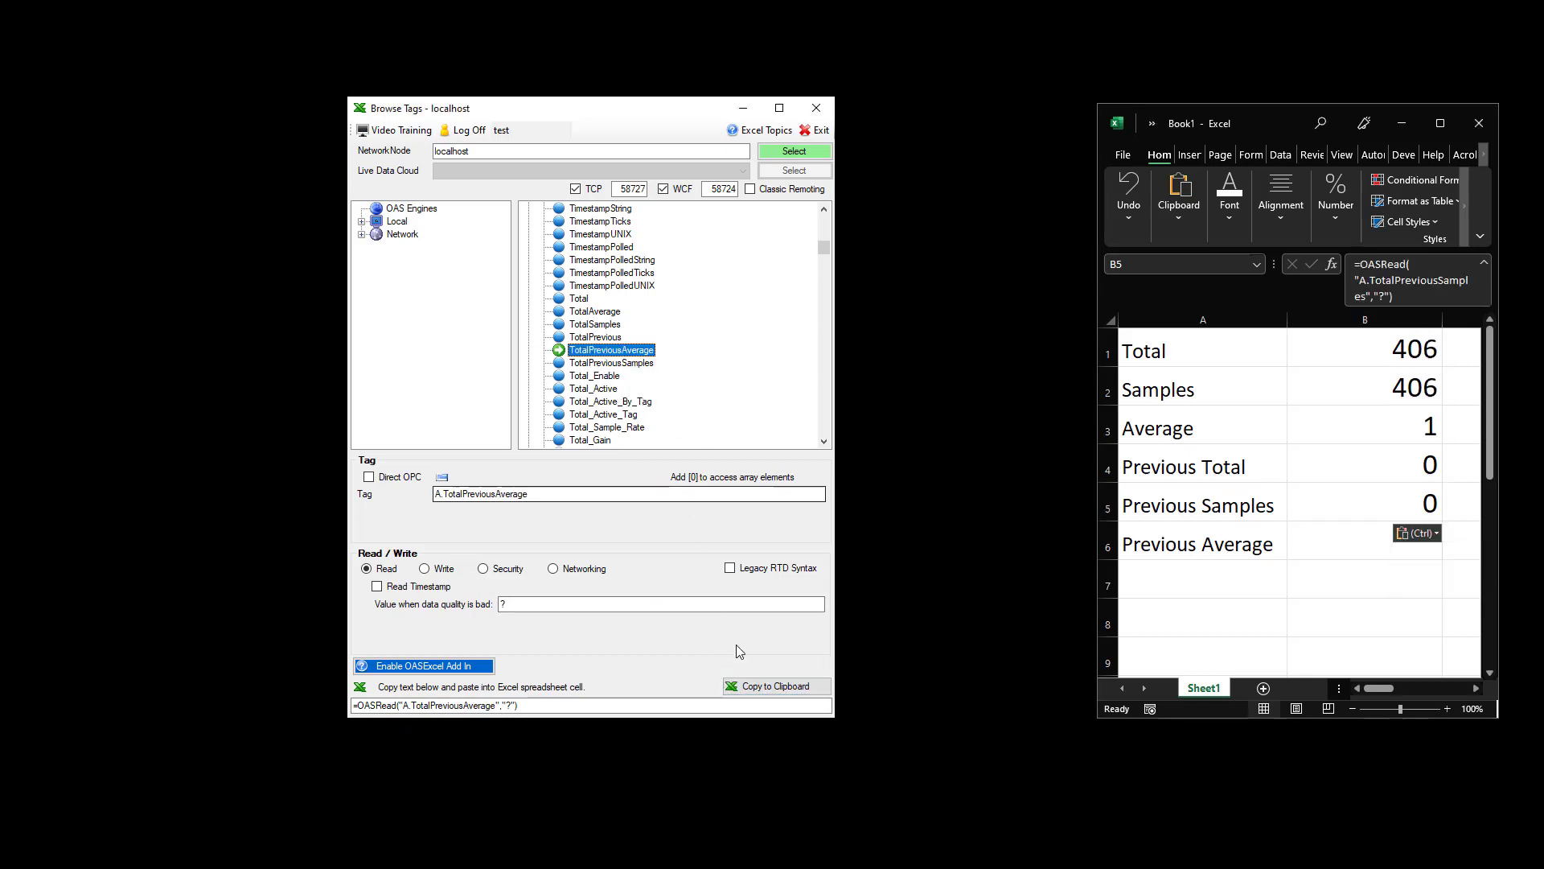
click(772, 686)
click(1400, 548)
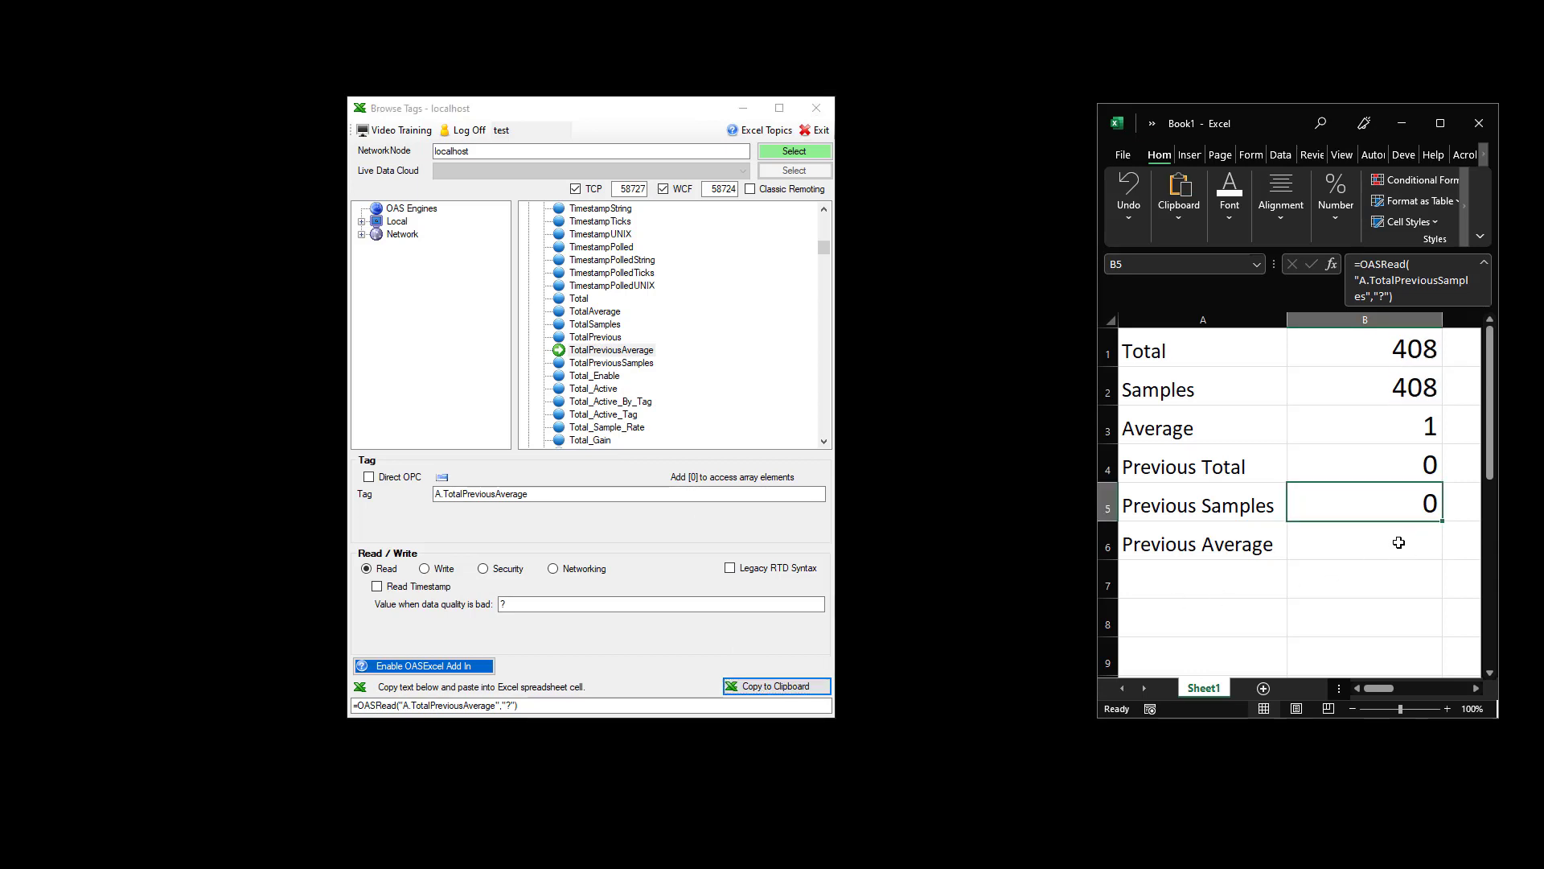
key(ctrl+v)
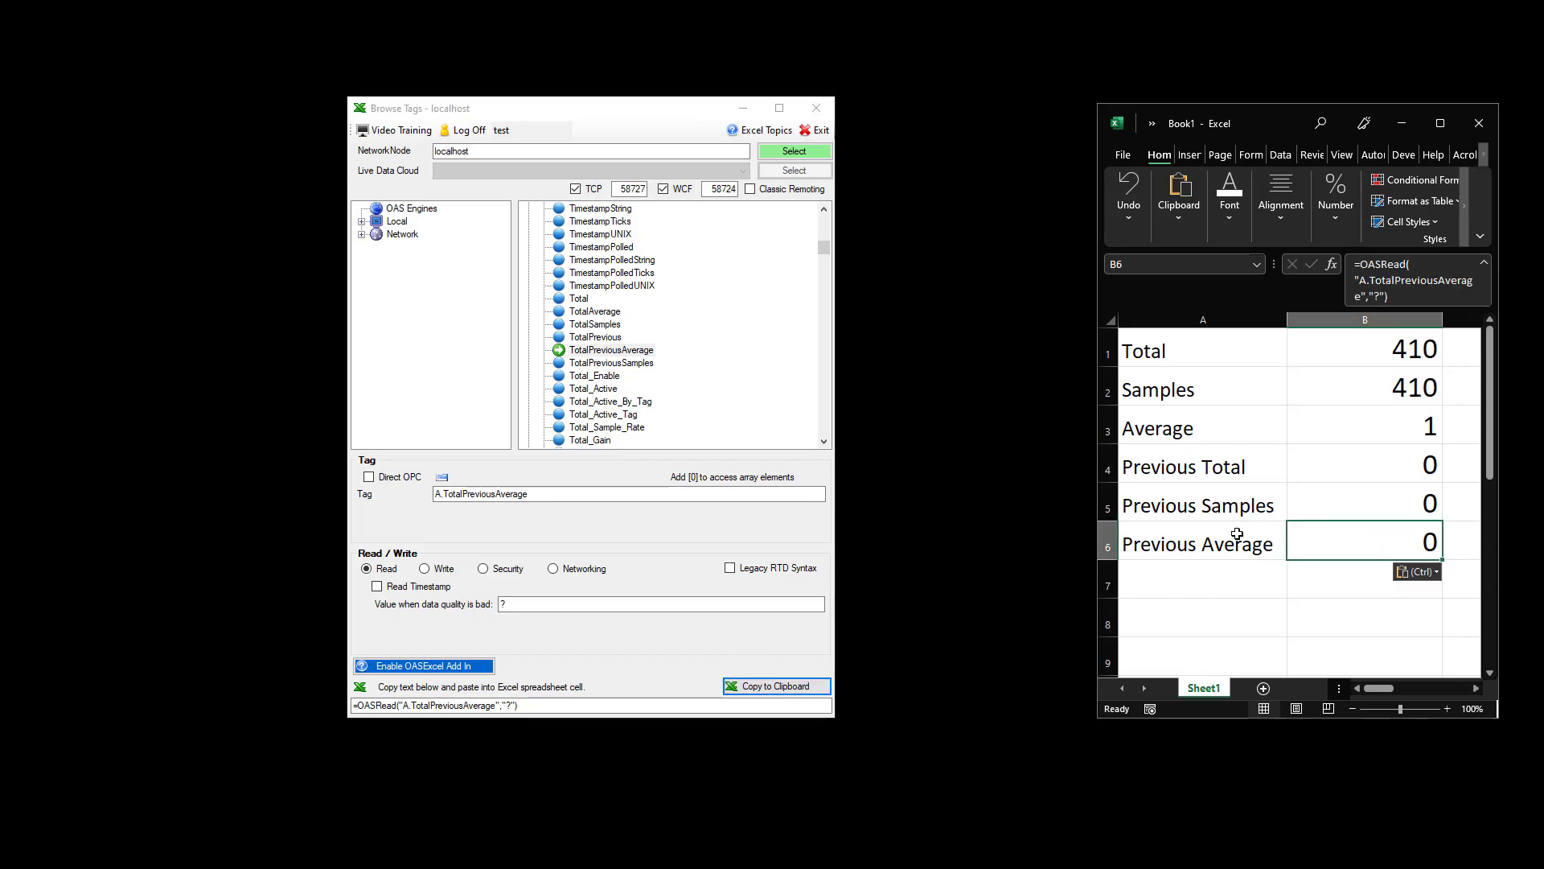
click(1234, 530)
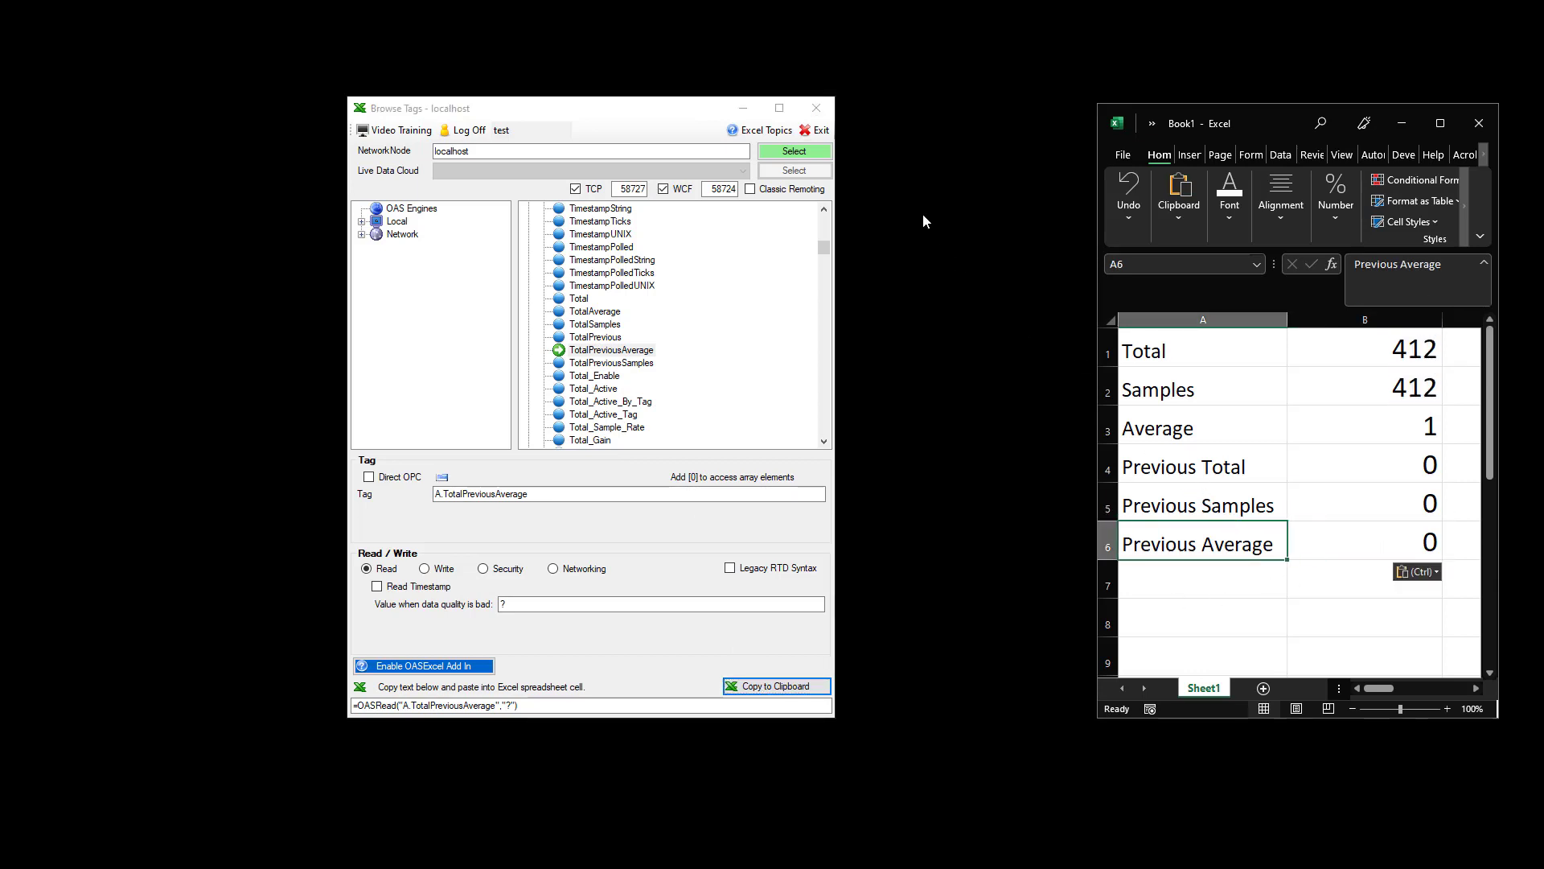
- Minimize the tag browser, switch to Open Automation Software and place its window beside the Excel workbook
click(747, 108)
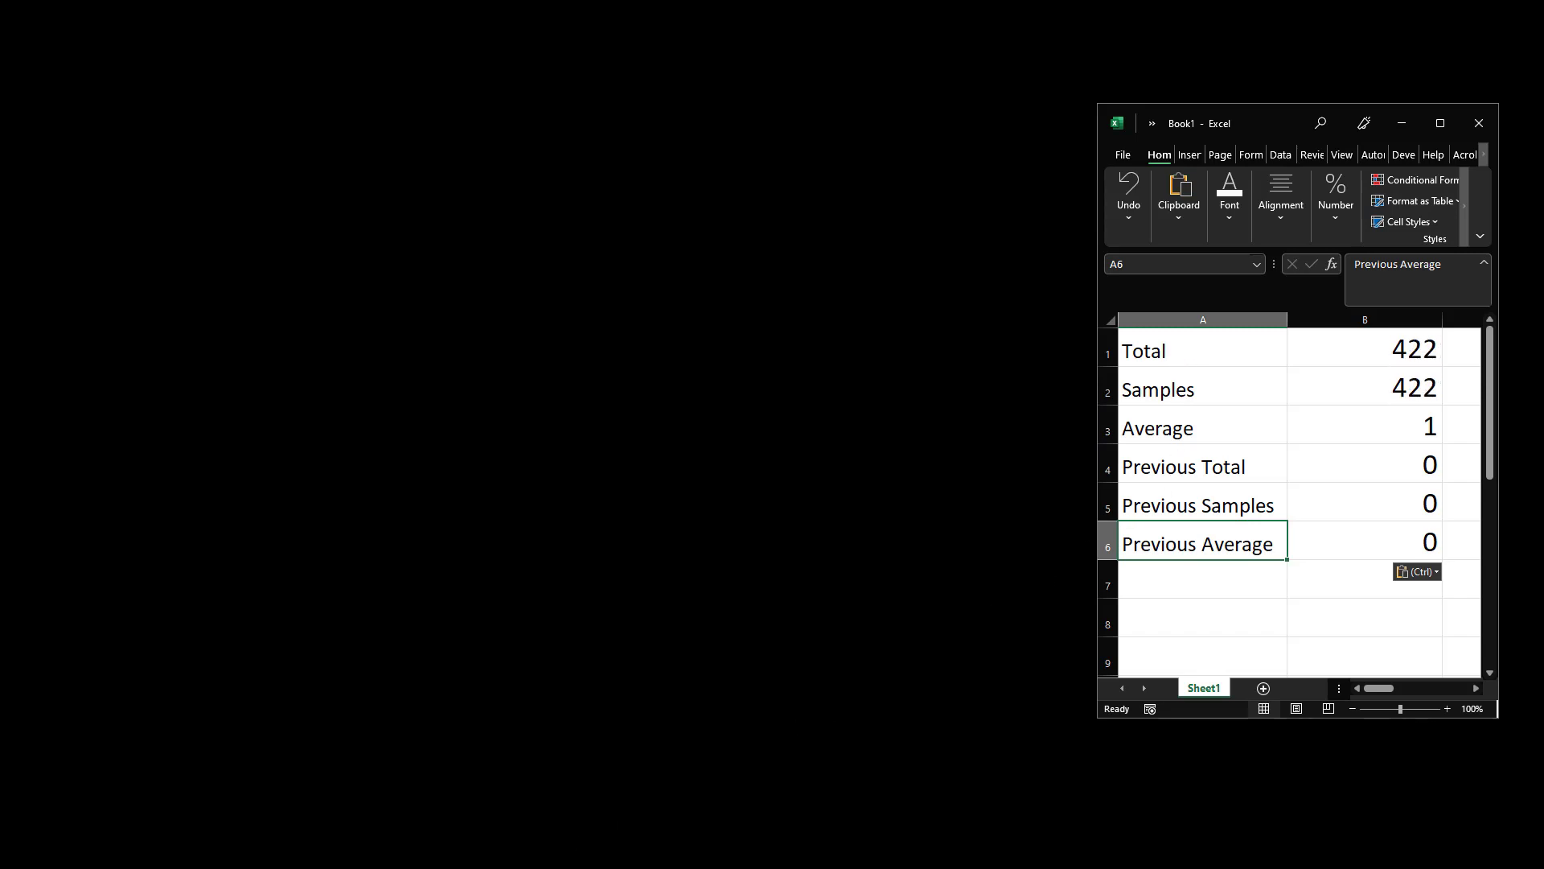
key(alt+Tab)
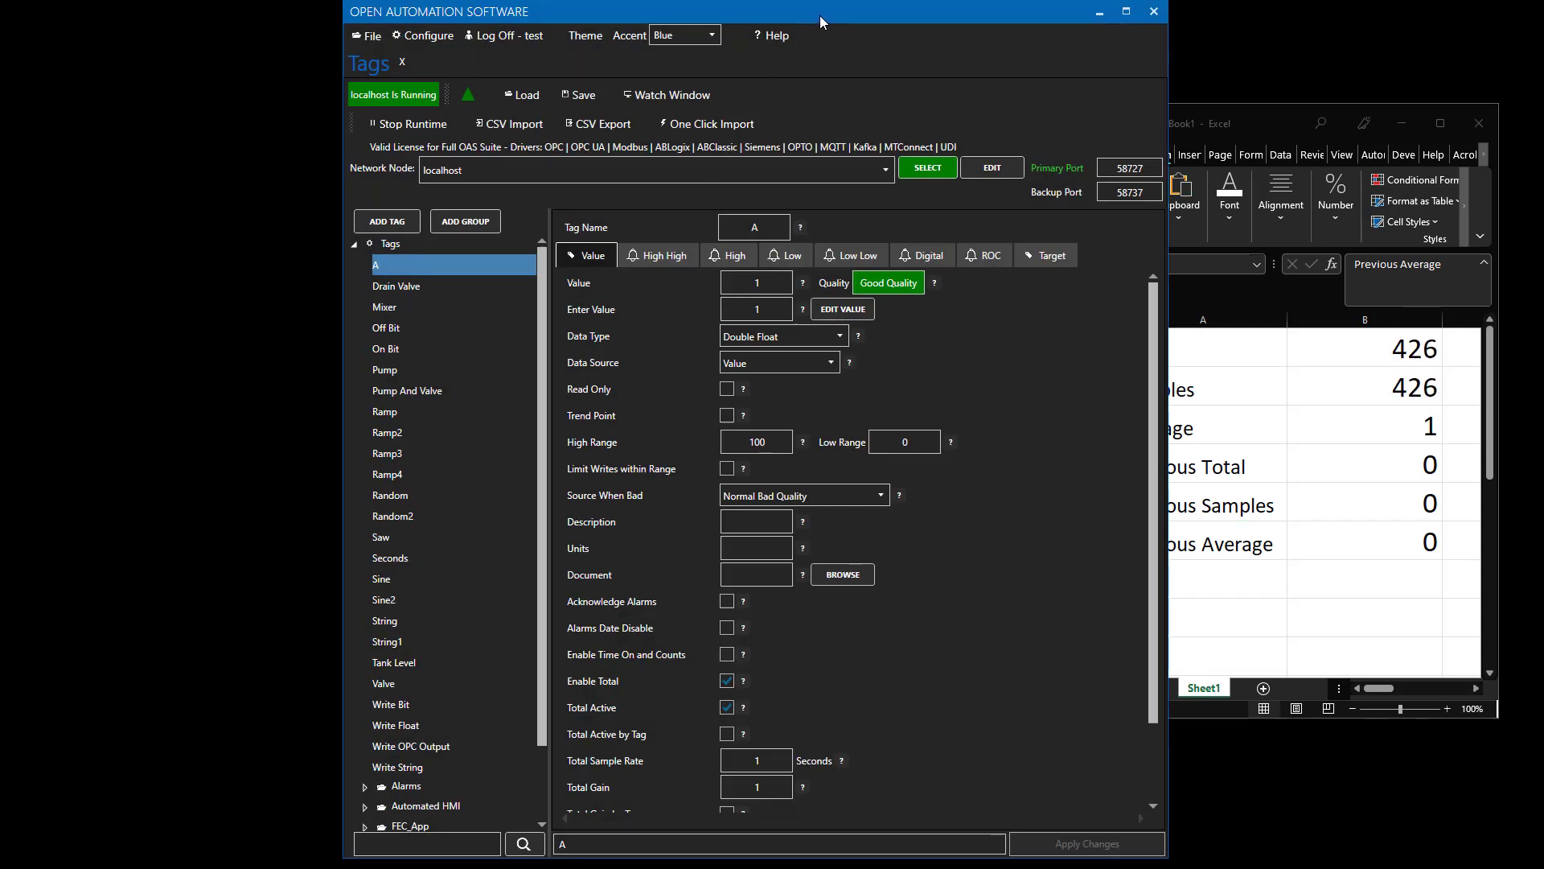
drag(819, 16, 619, 7)
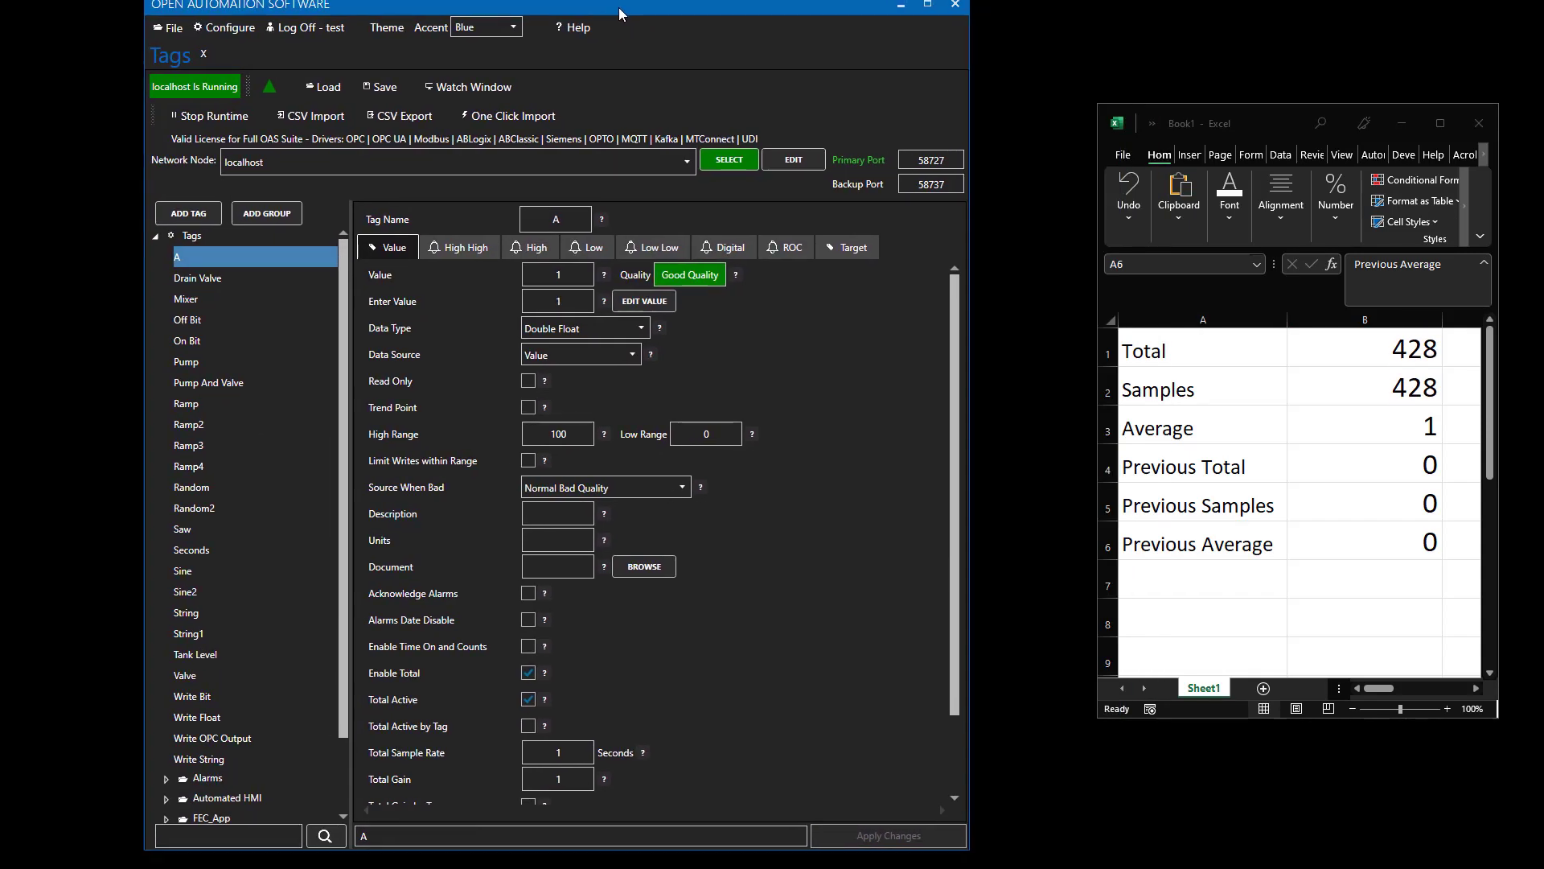
- Set tag A's Total Sample Rate to 5 seconds and apply the change
scroll(783, 572, down, 2)
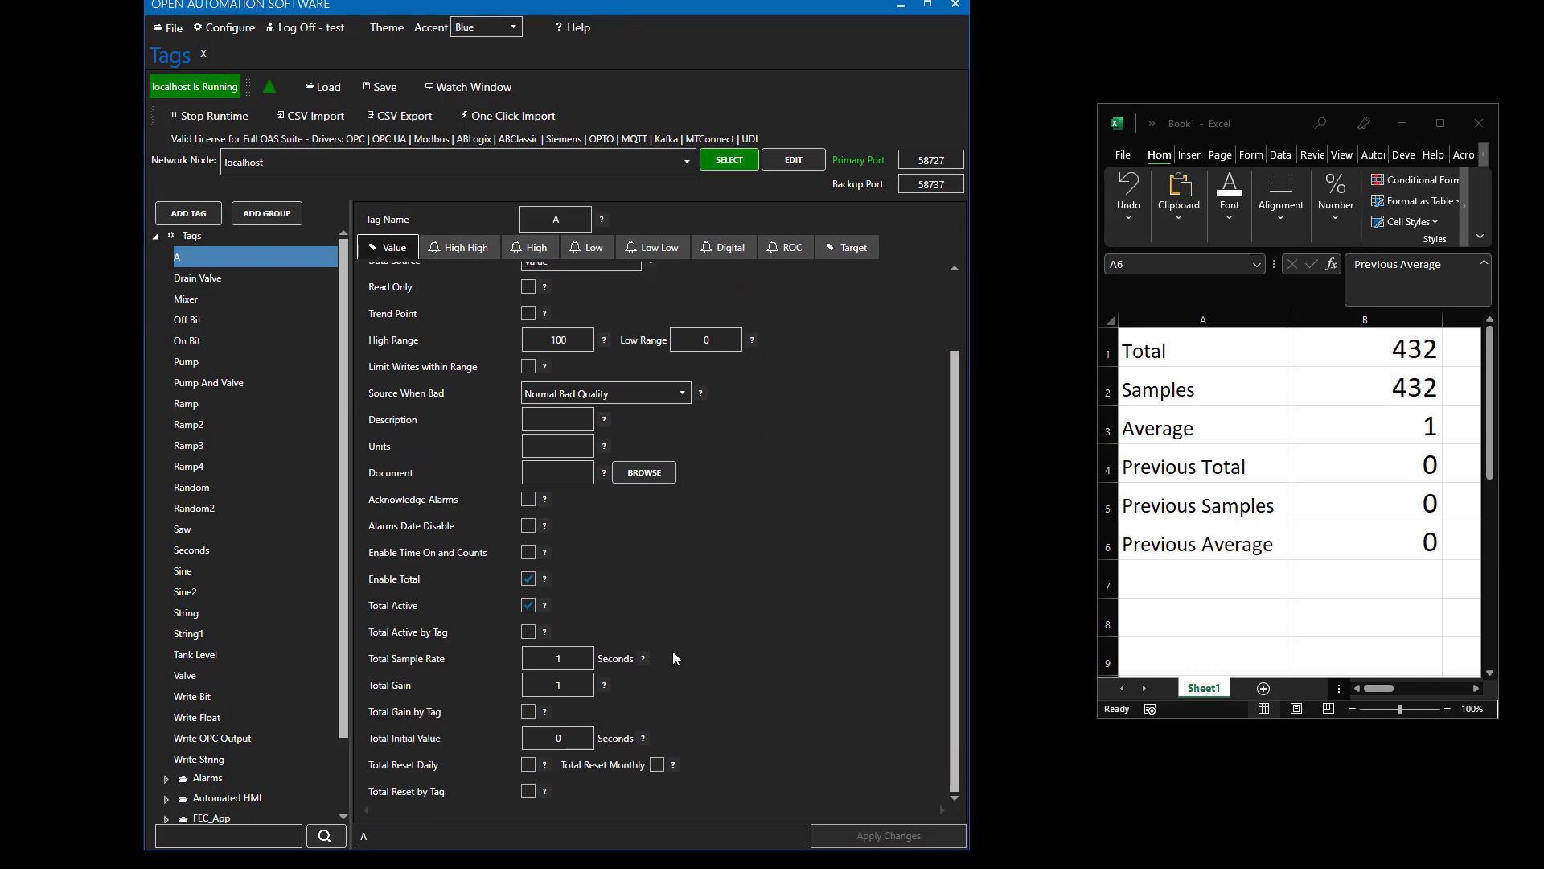
click(583, 660)
text(5)
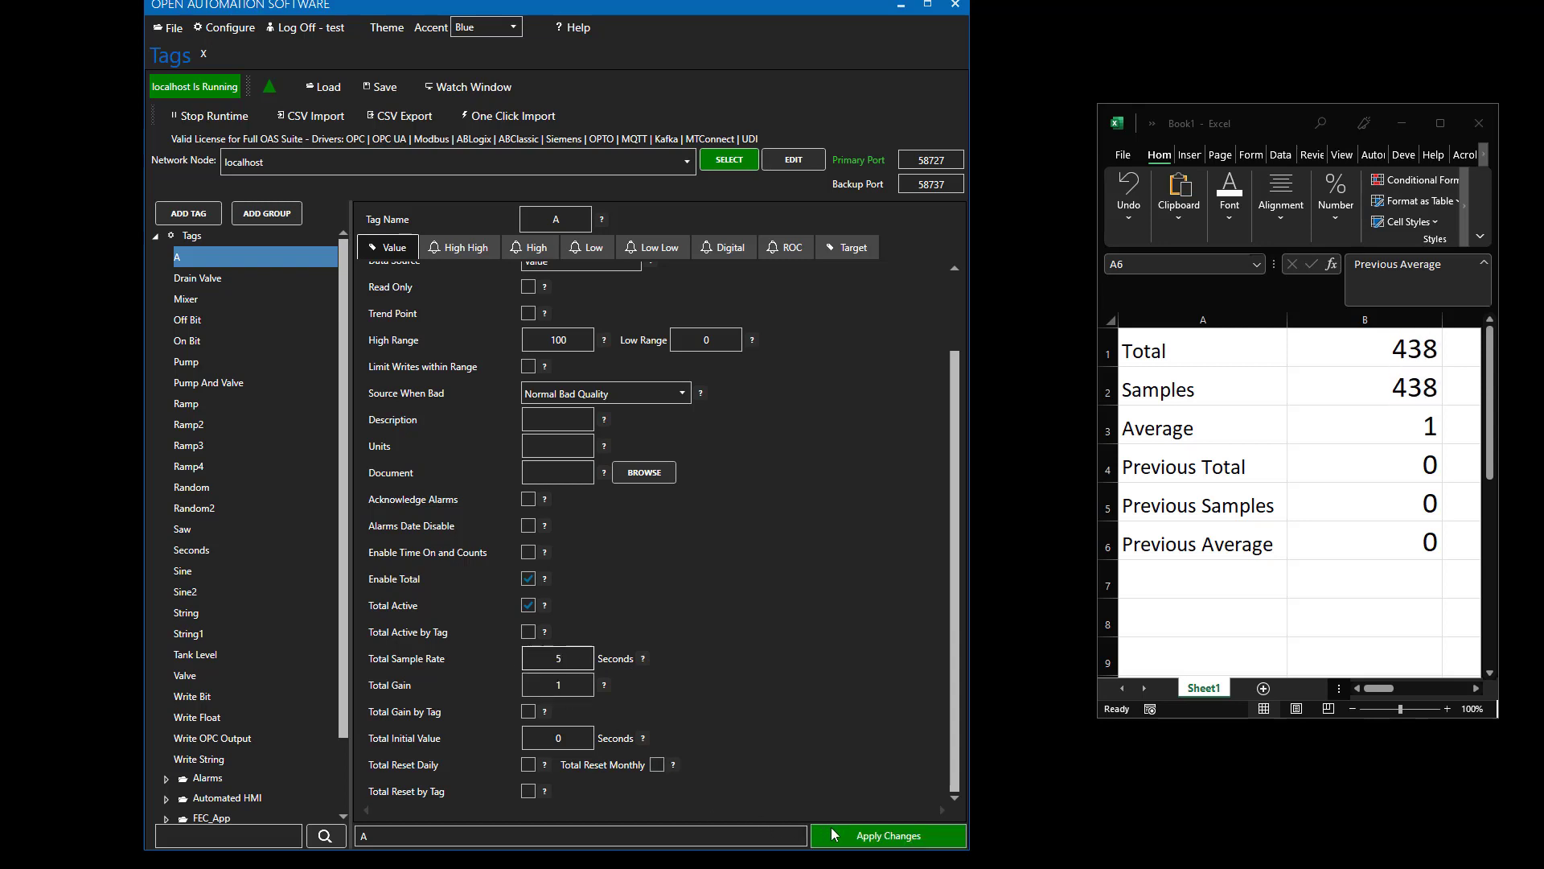
click(849, 837)
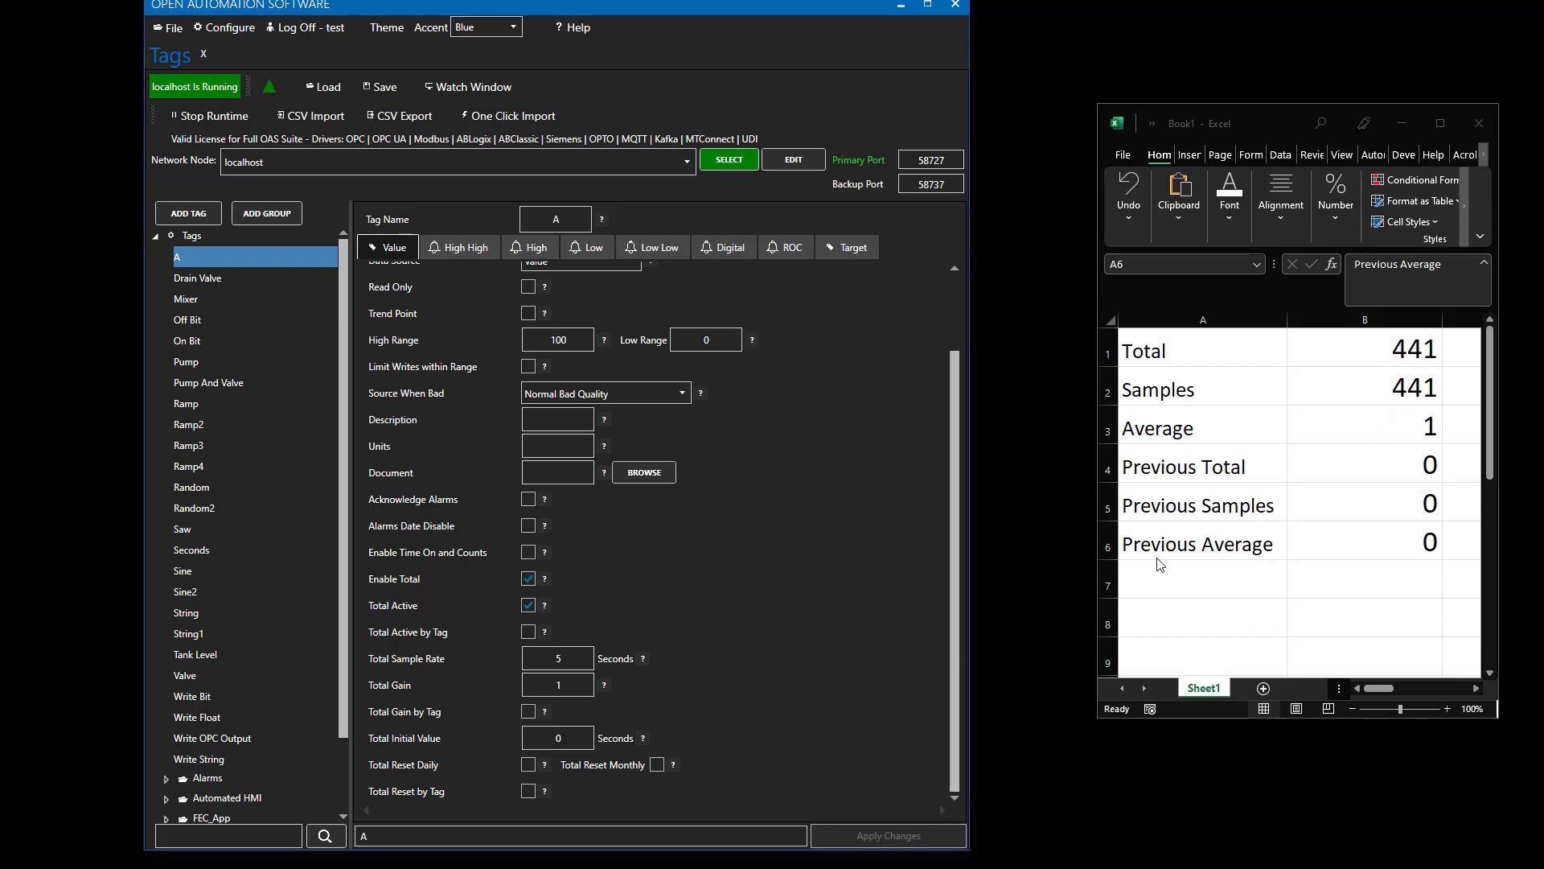
- Set tag A's Total Gain to 5 and apply the change
click(570, 682)
key(BackSpace)
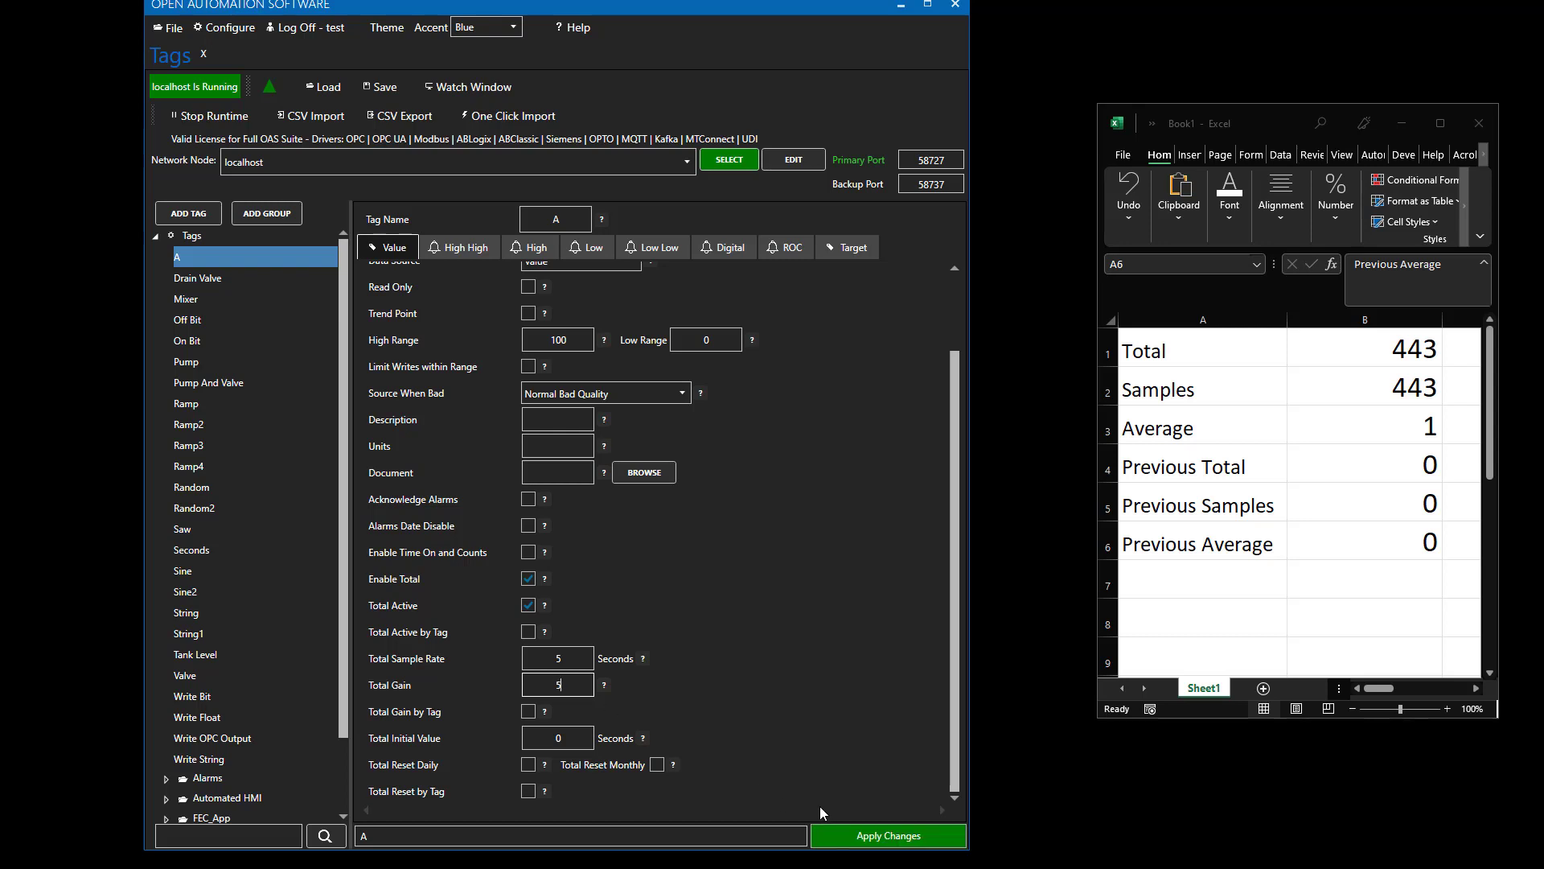
click(852, 838)
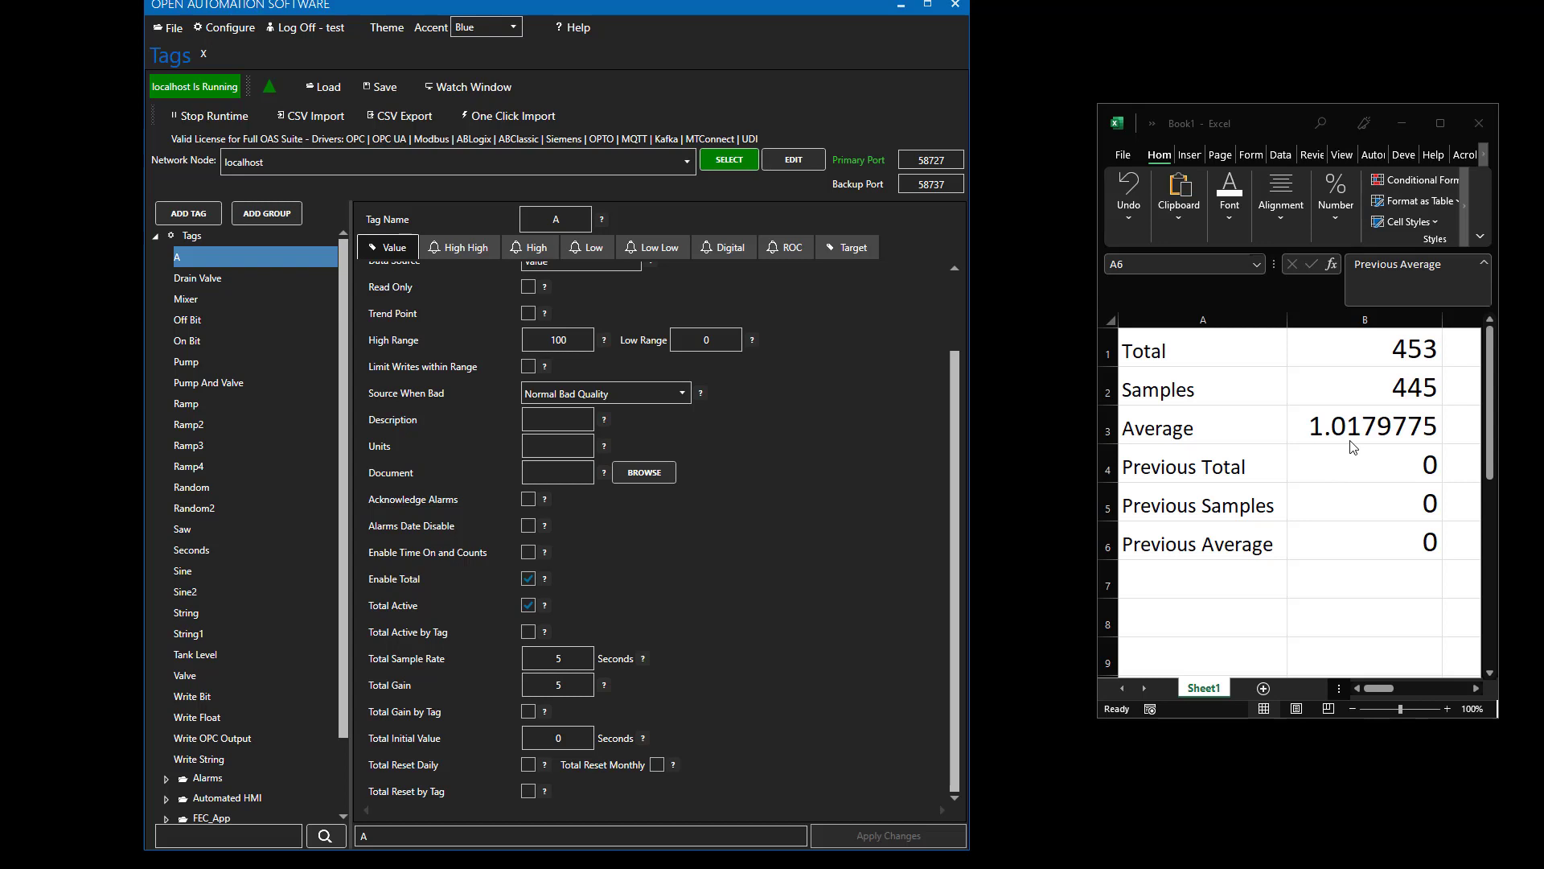
- Set tag A's Total Gain to .01, apply the change and check the Total and Samples cells in the Excel workbook
click(1392, 388)
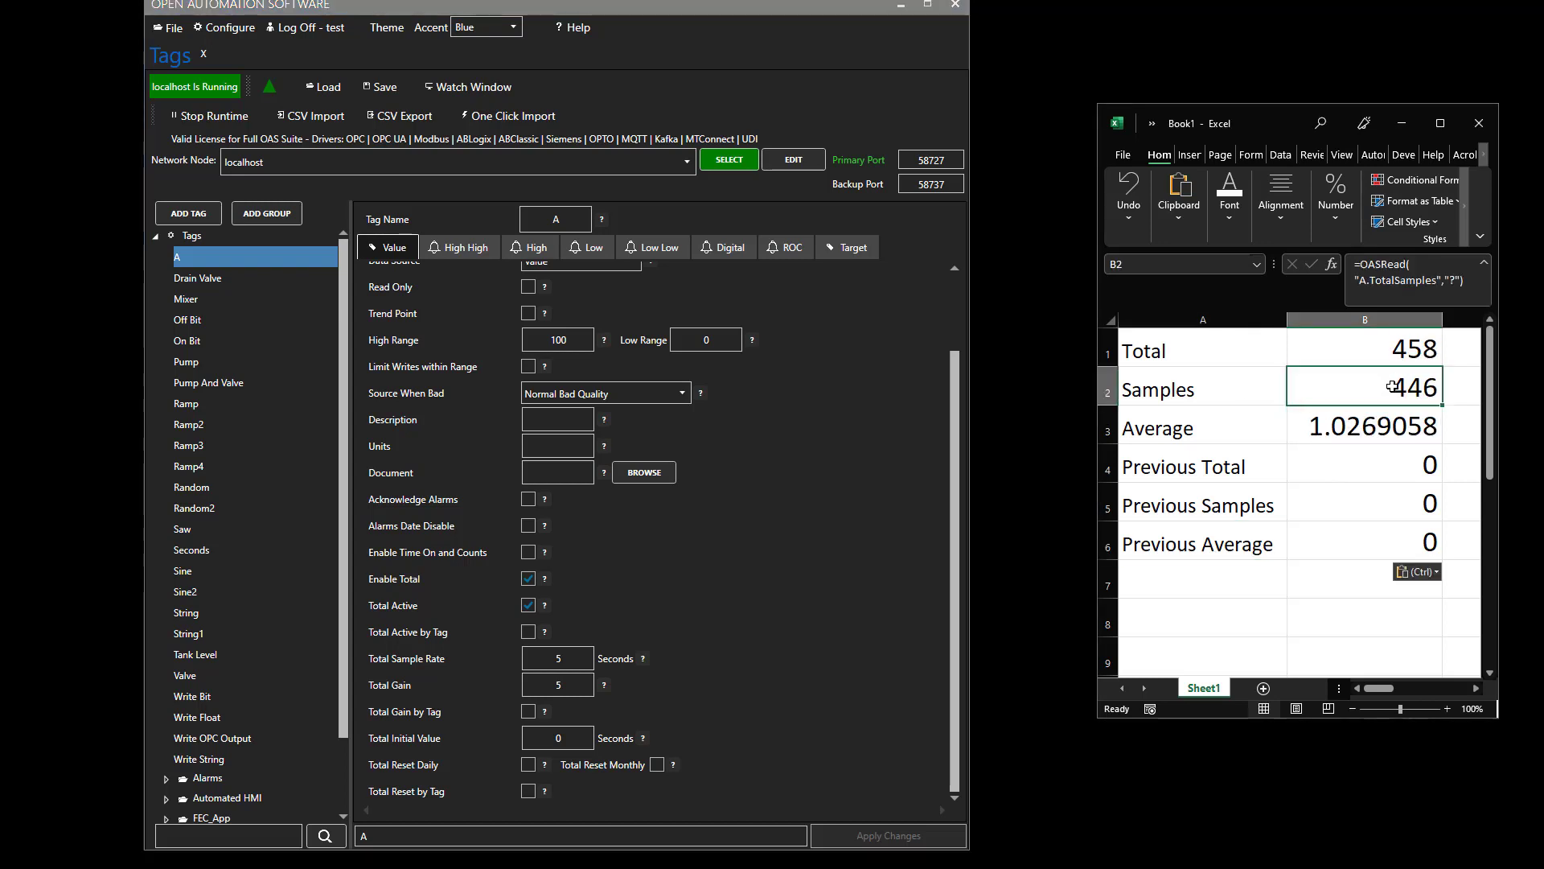
click(1394, 350)
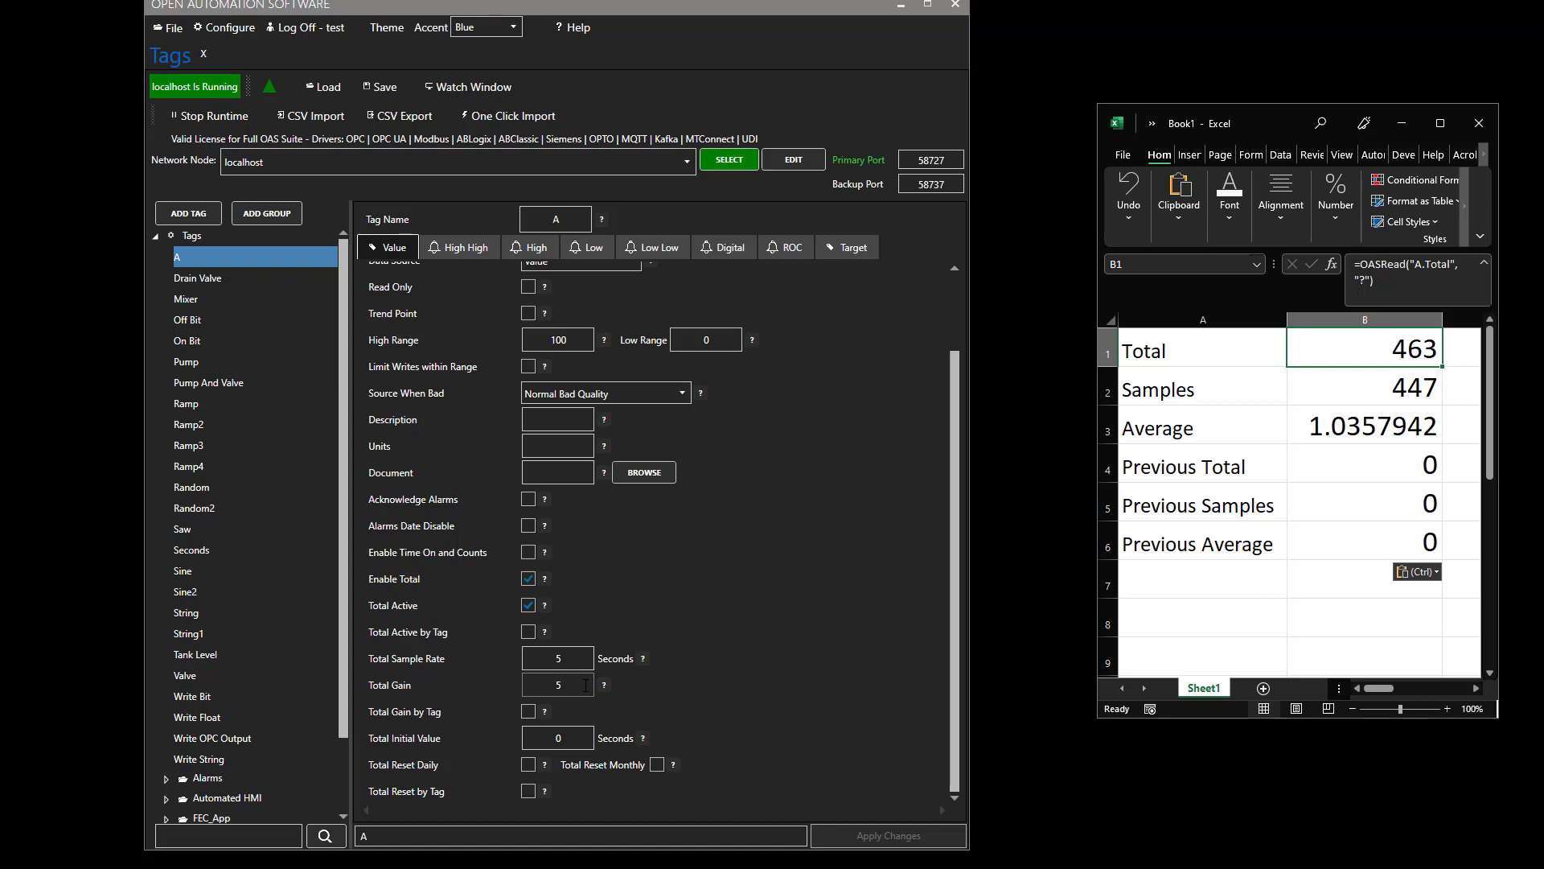
drag(585, 685, 522, 689)
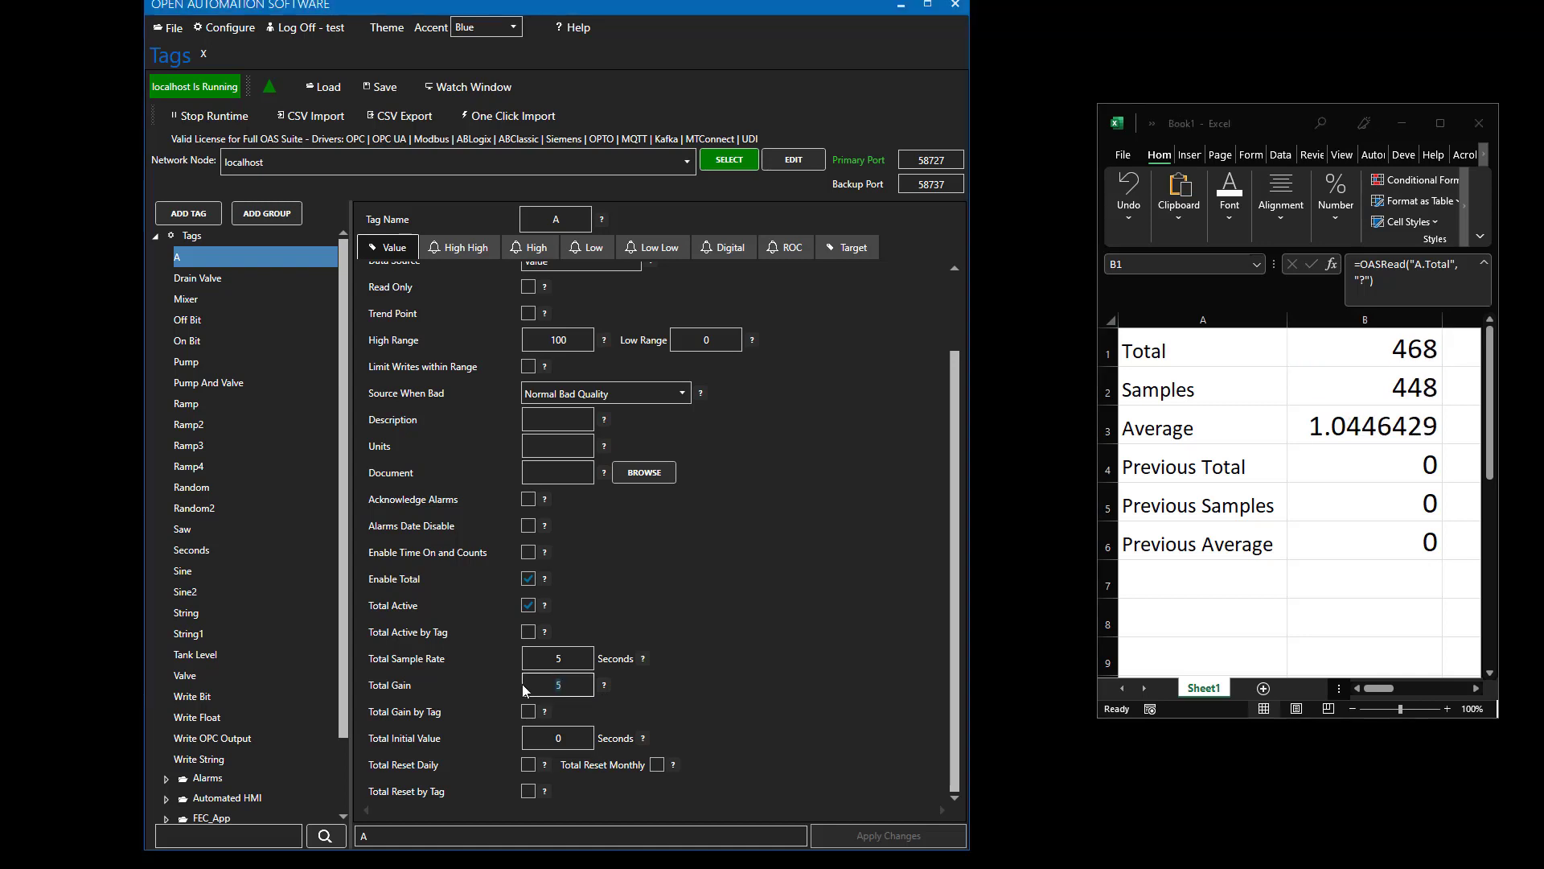
key(BackSpace)
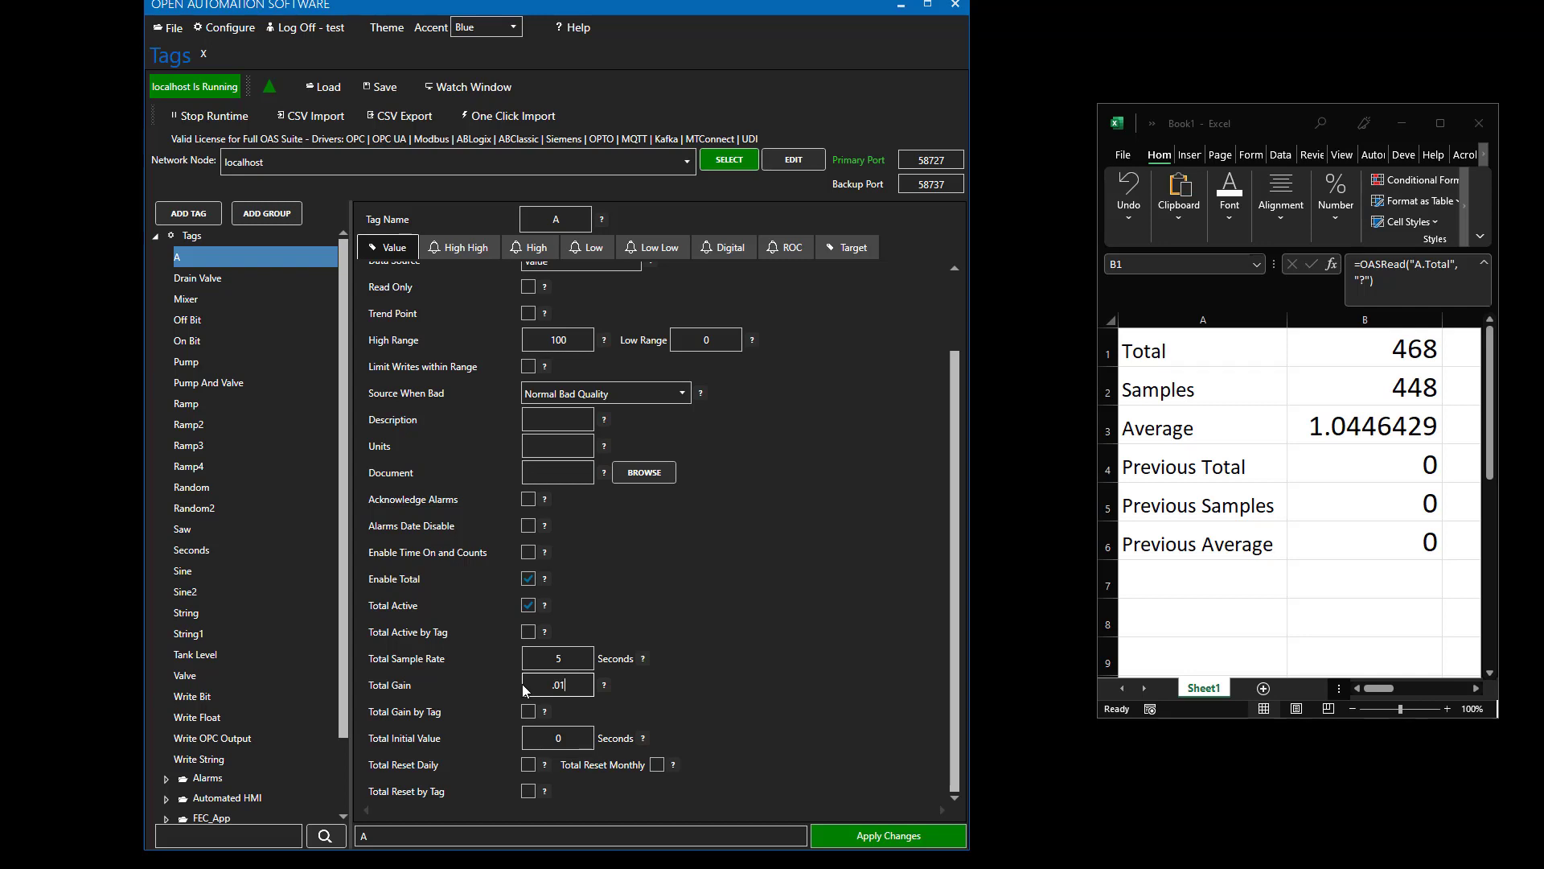
click(869, 838)
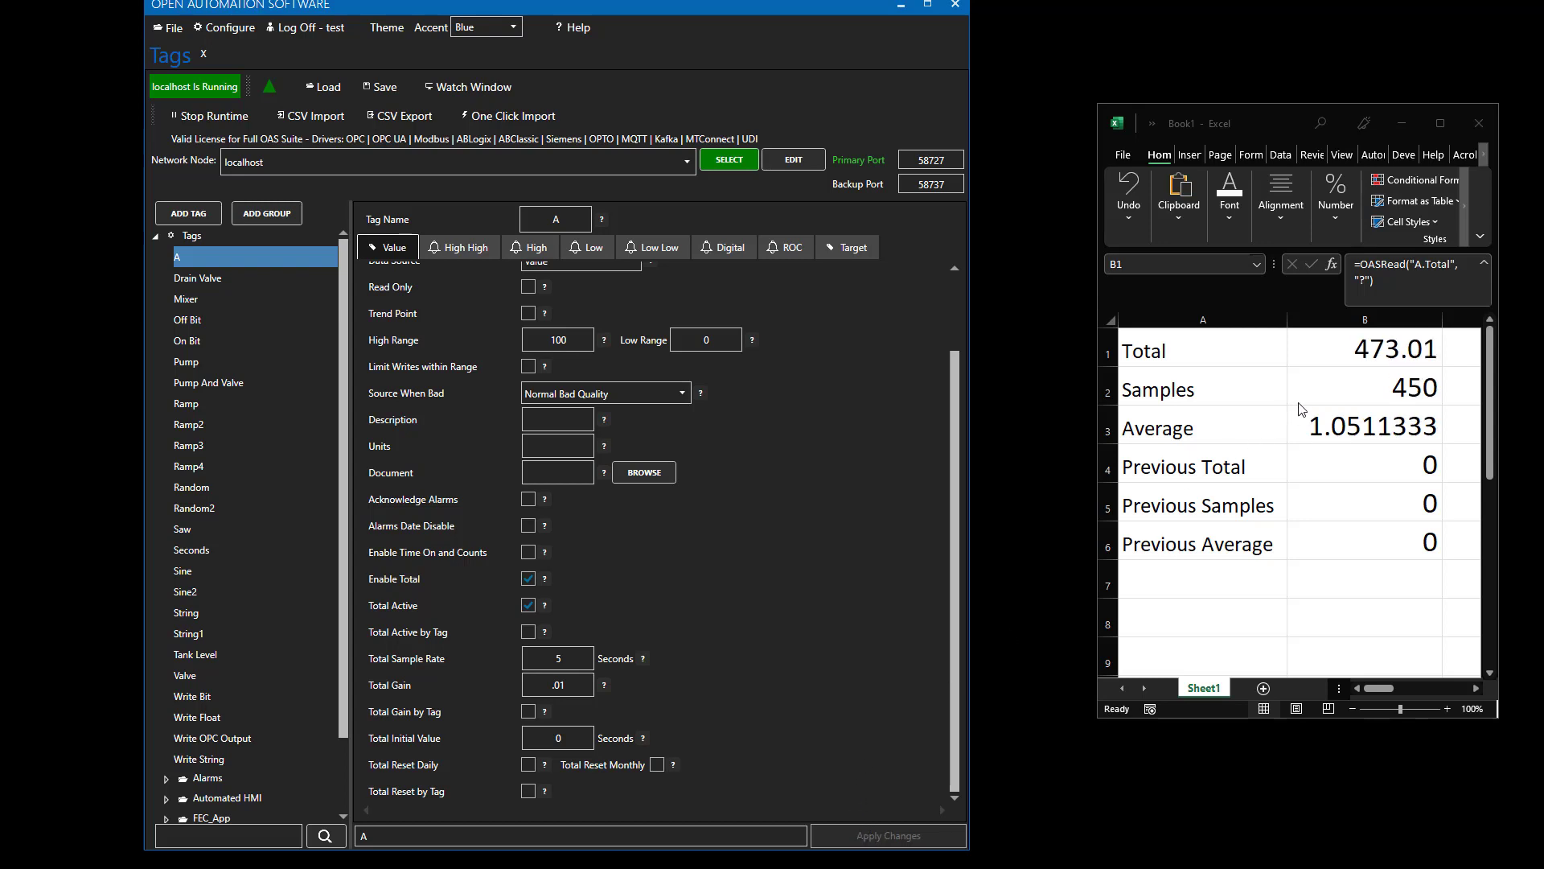
click(1383, 391)
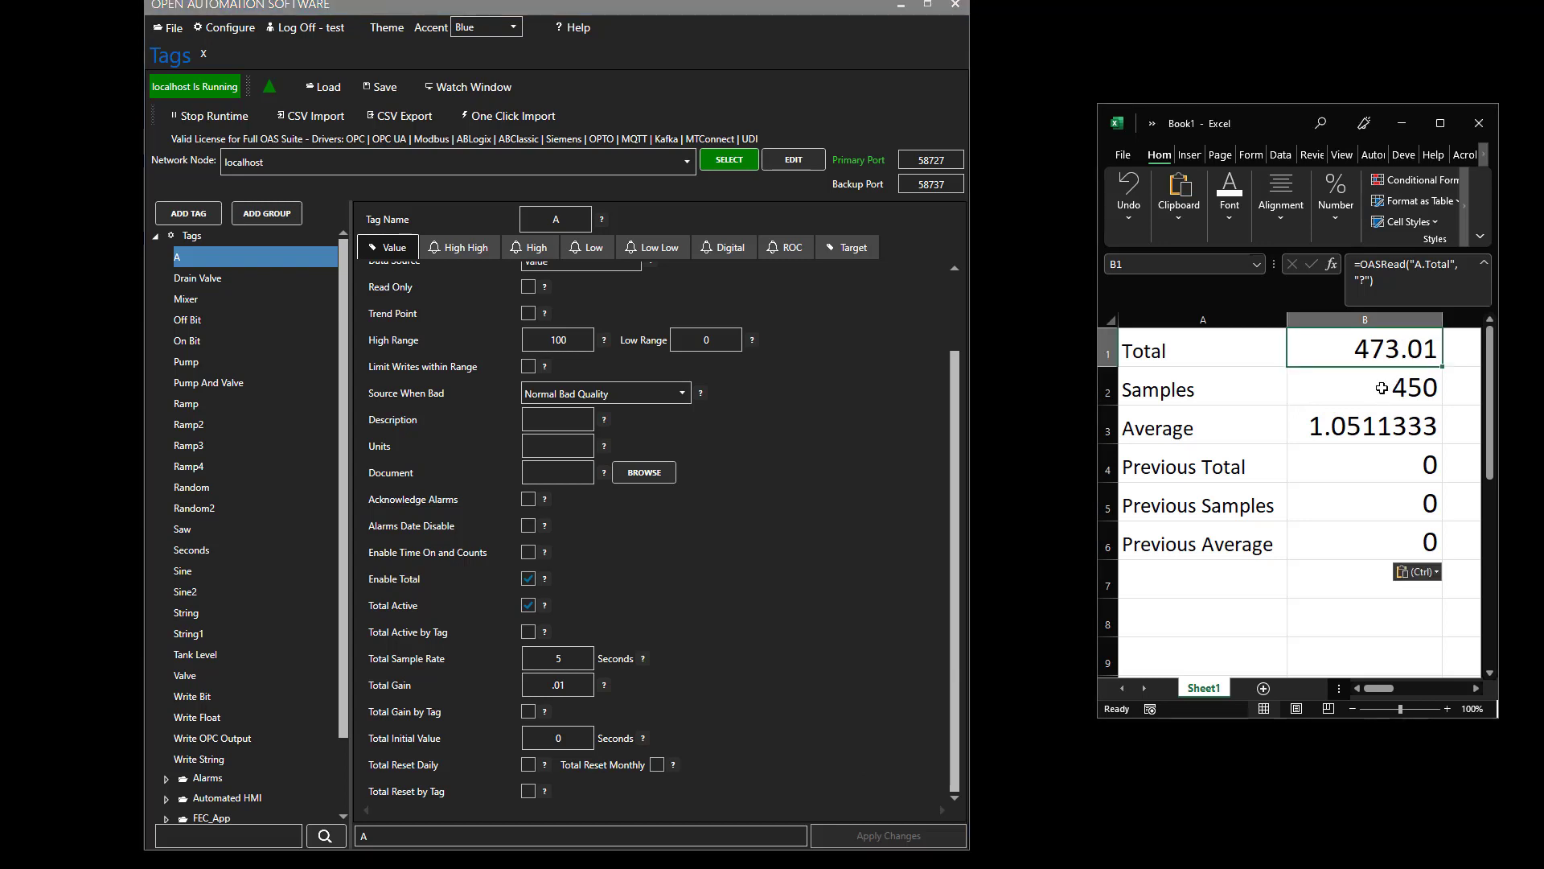
click(1381, 388)
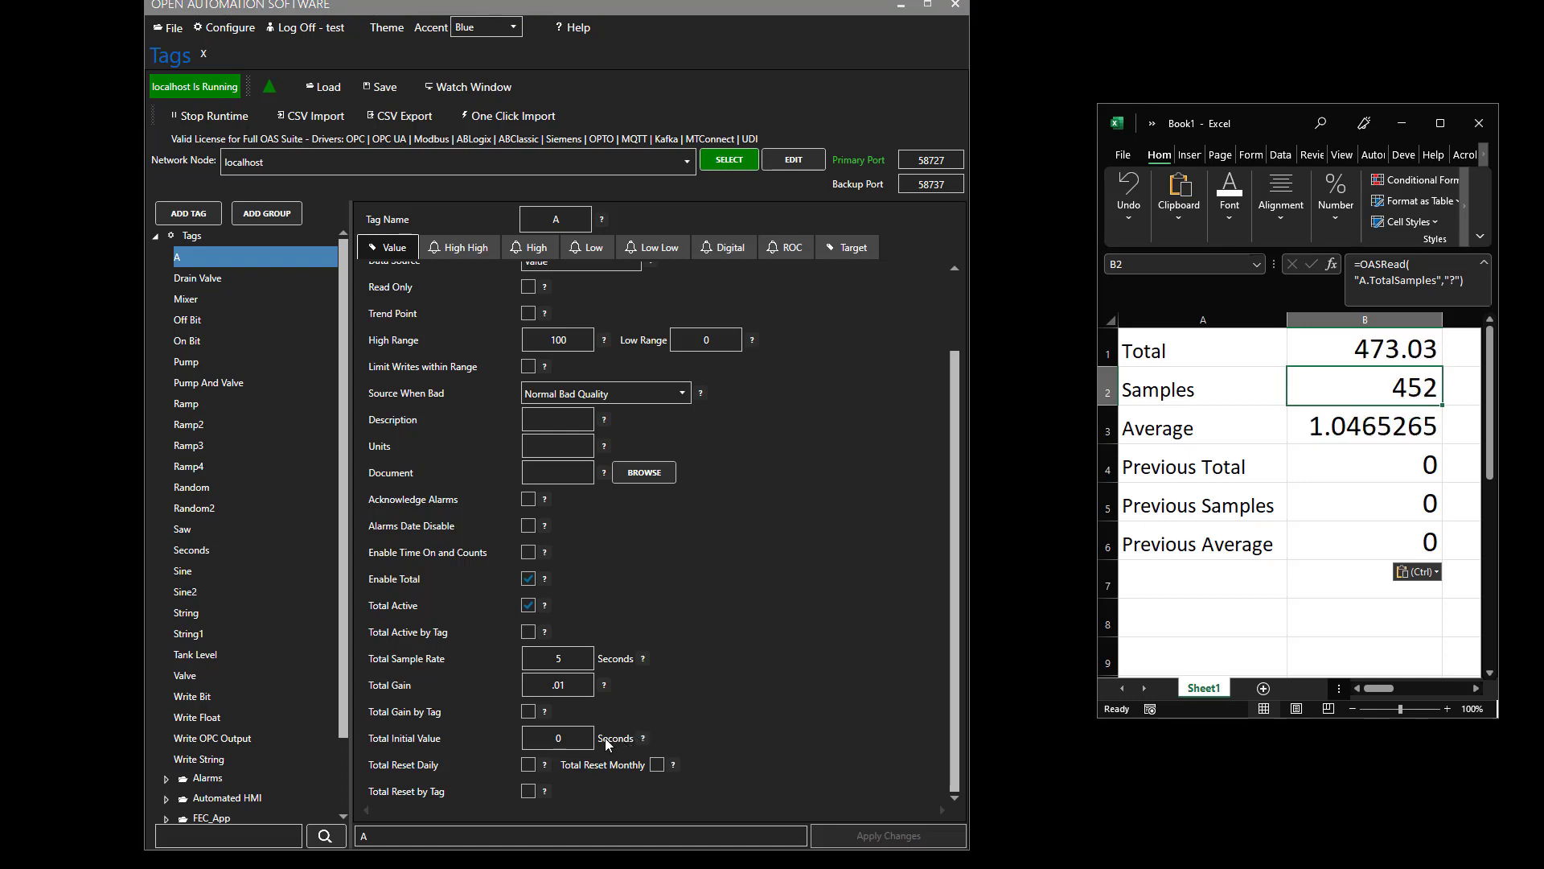
click(528, 792)
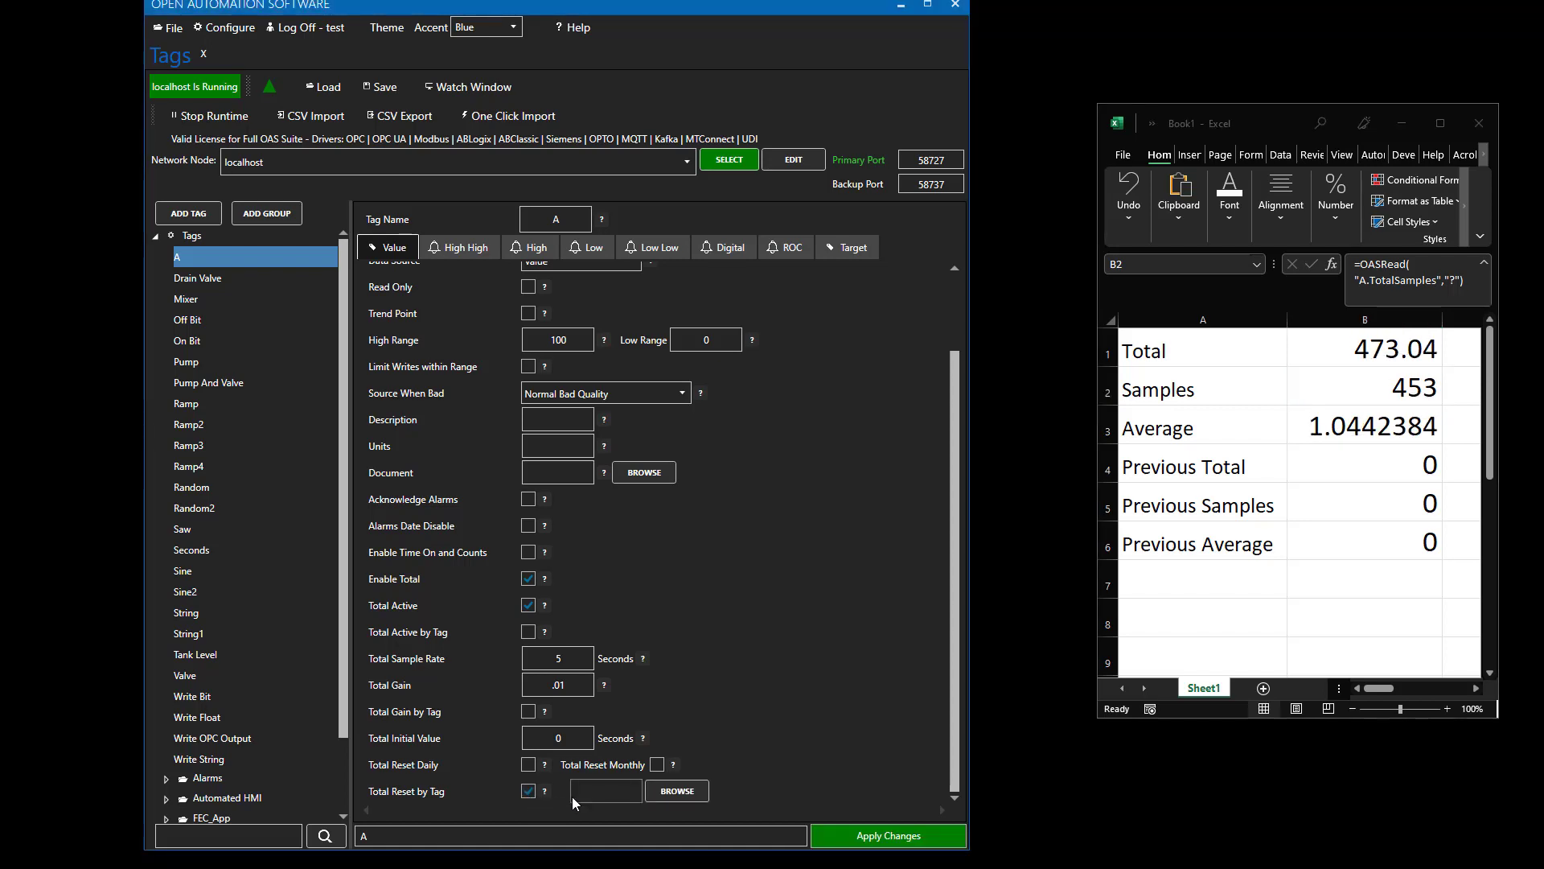
click(529, 791)
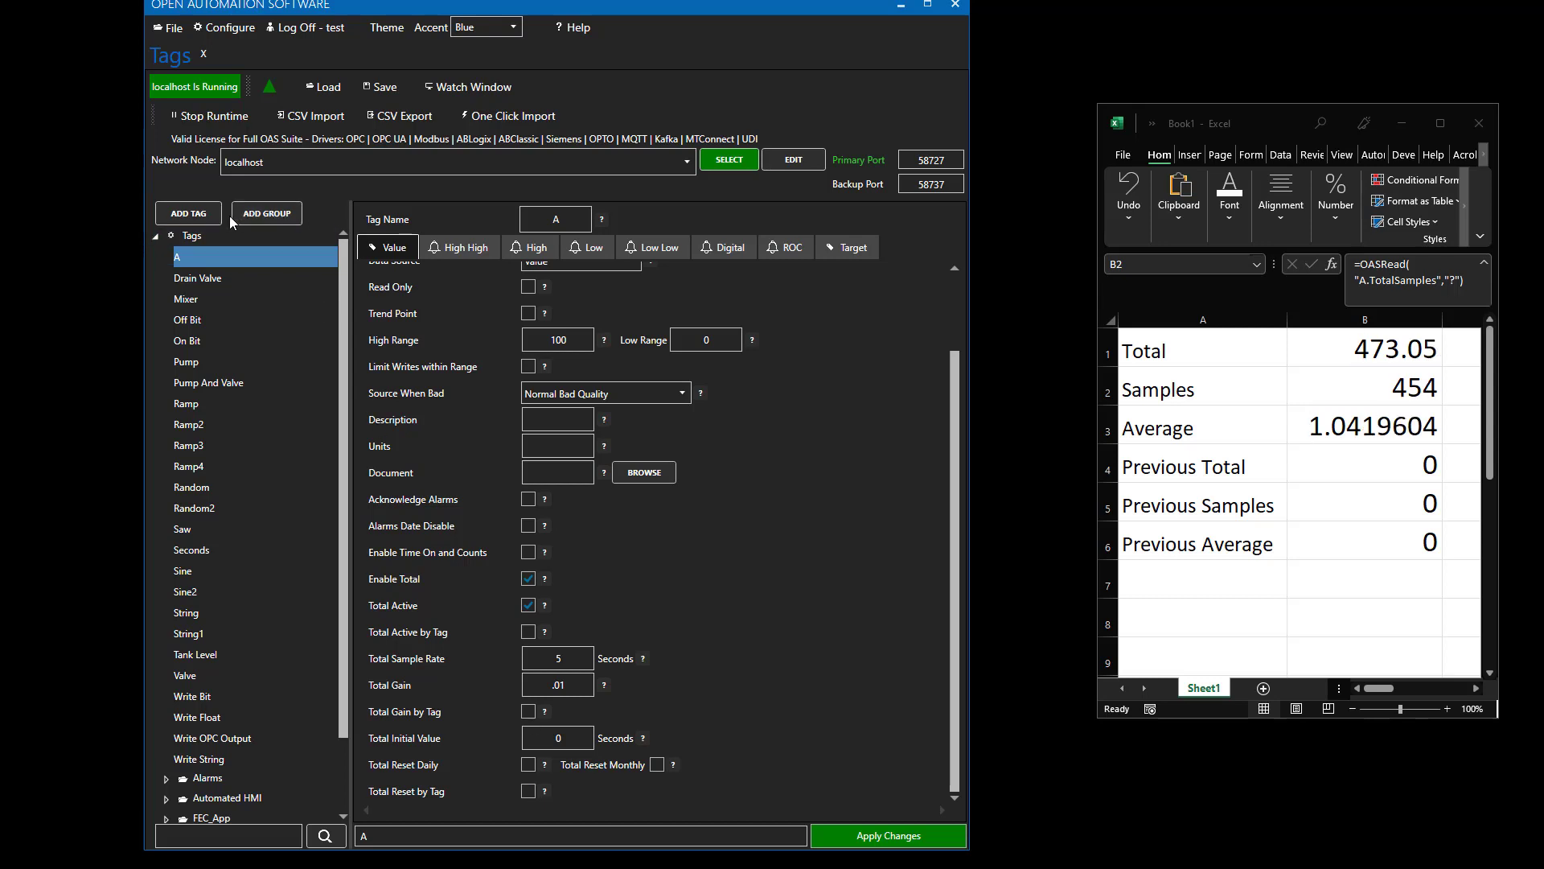
click(888, 837)
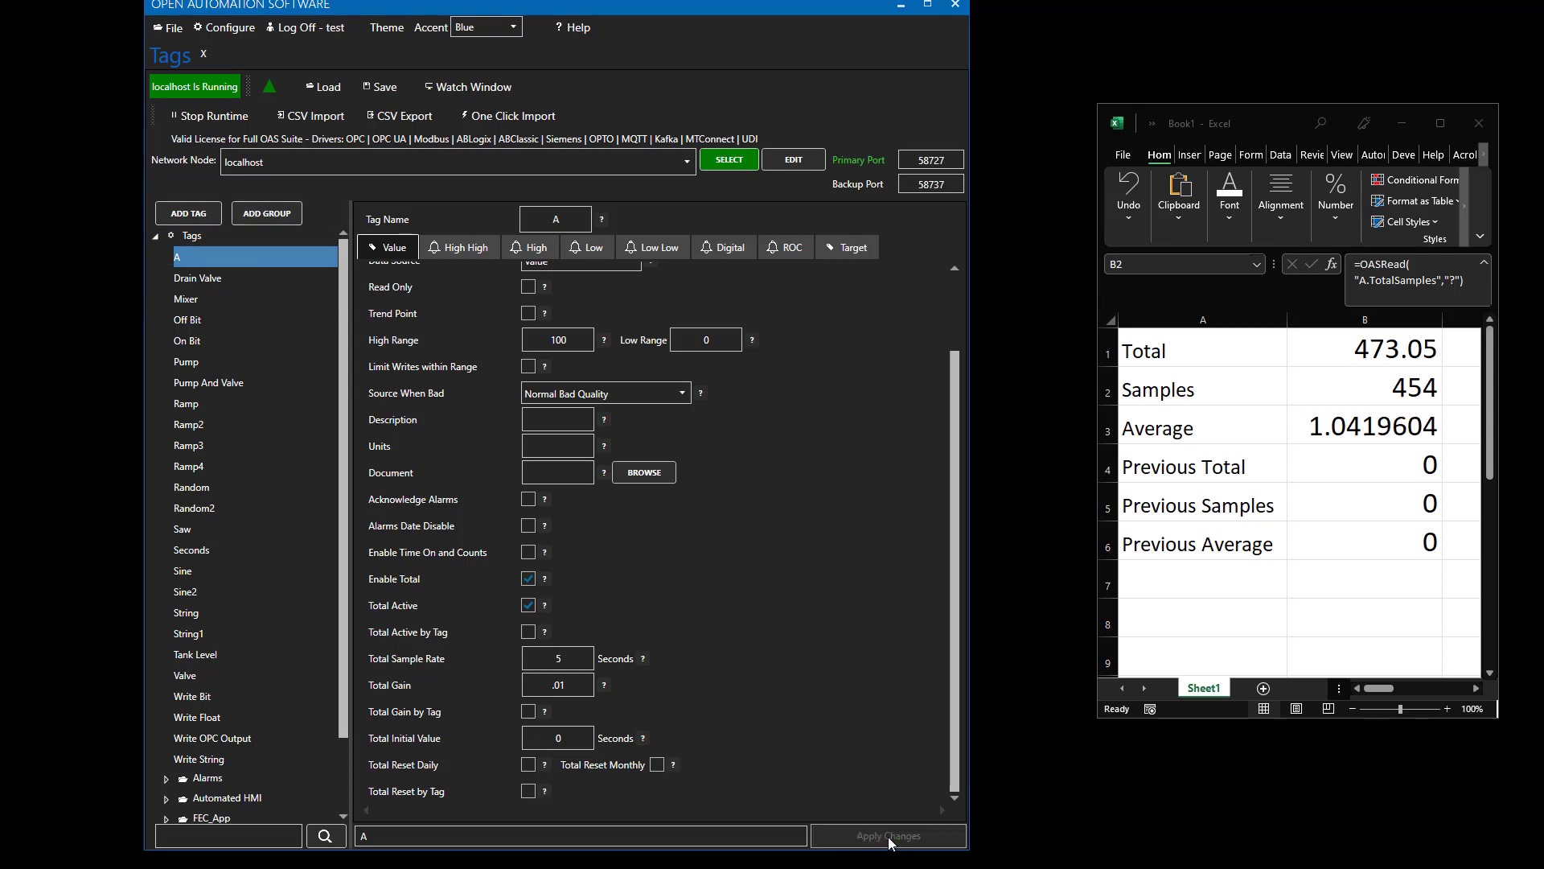
- Add a root-level tag named Reset with the Boolean data type and apply the change
click(207, 214)
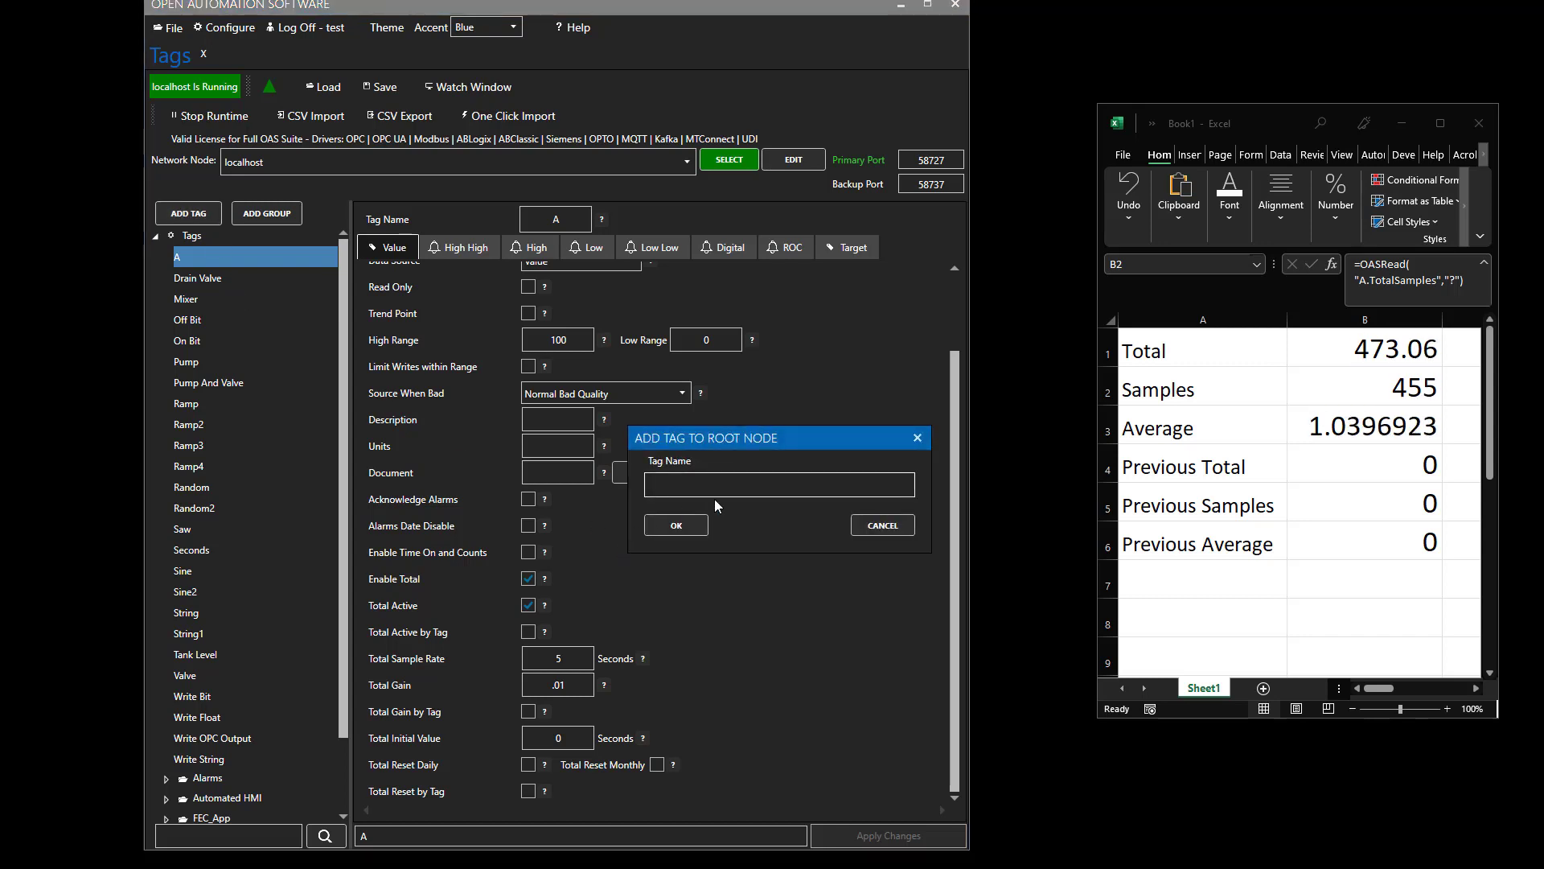
text(Reset)
key(Return)
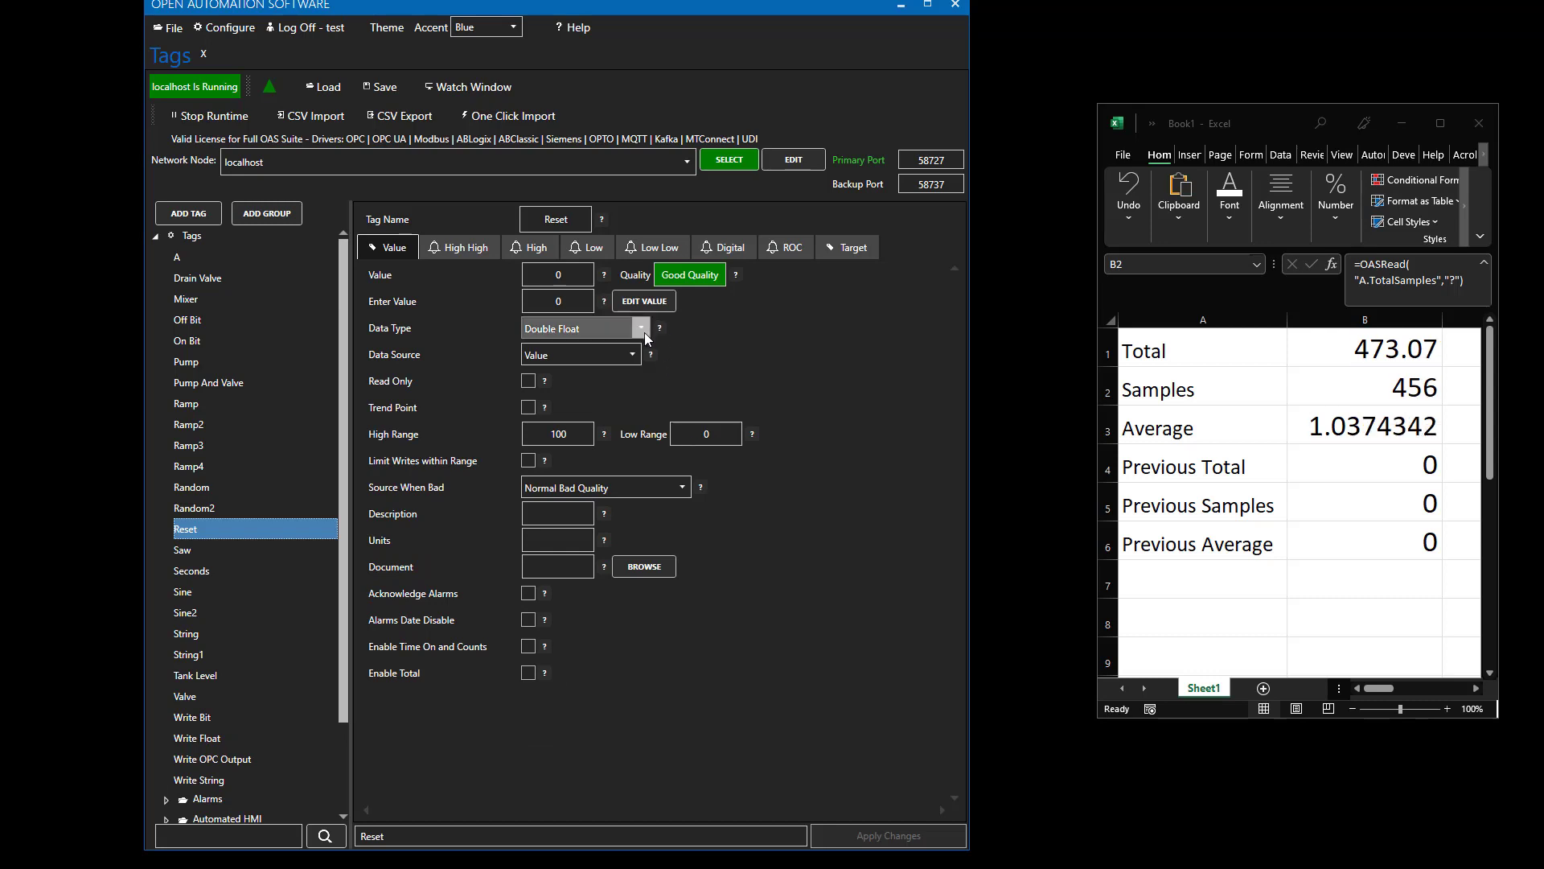
click(643, 331)
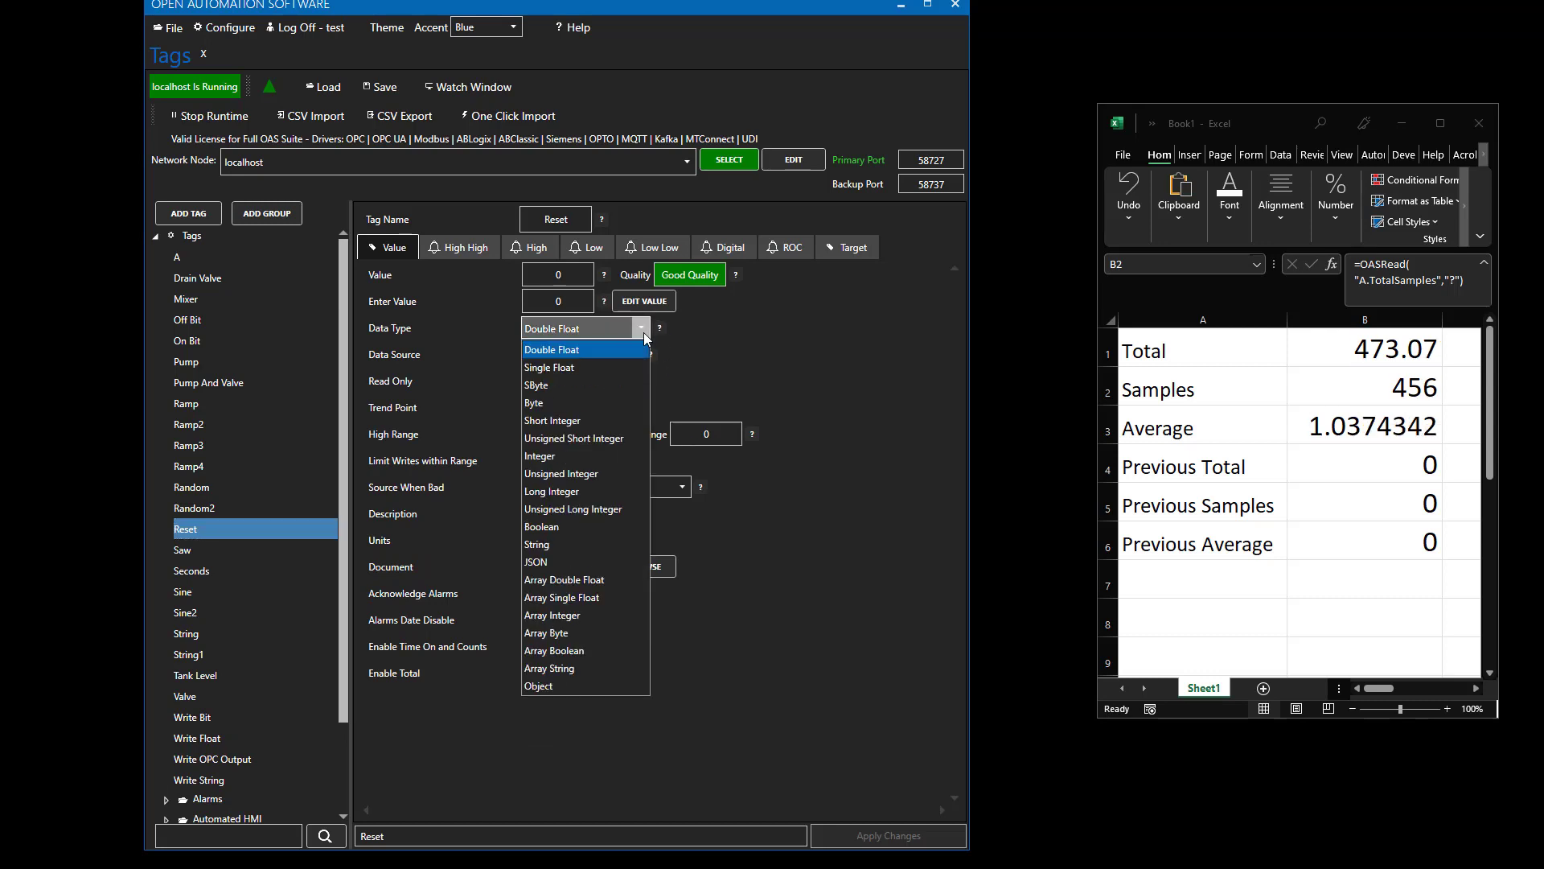
click(556, 526)
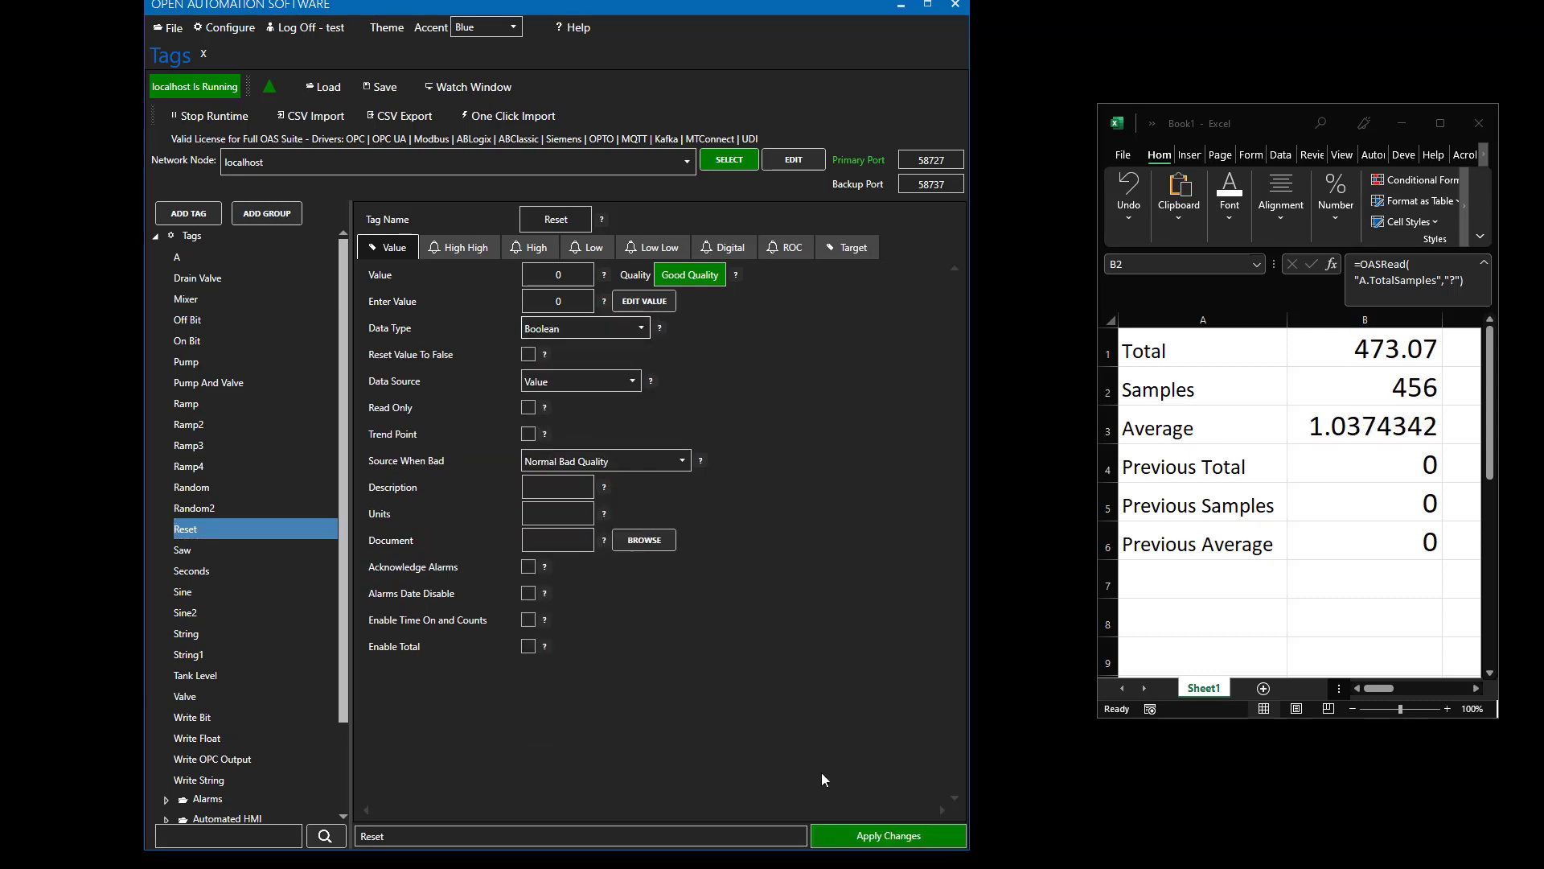
click(876, 836)
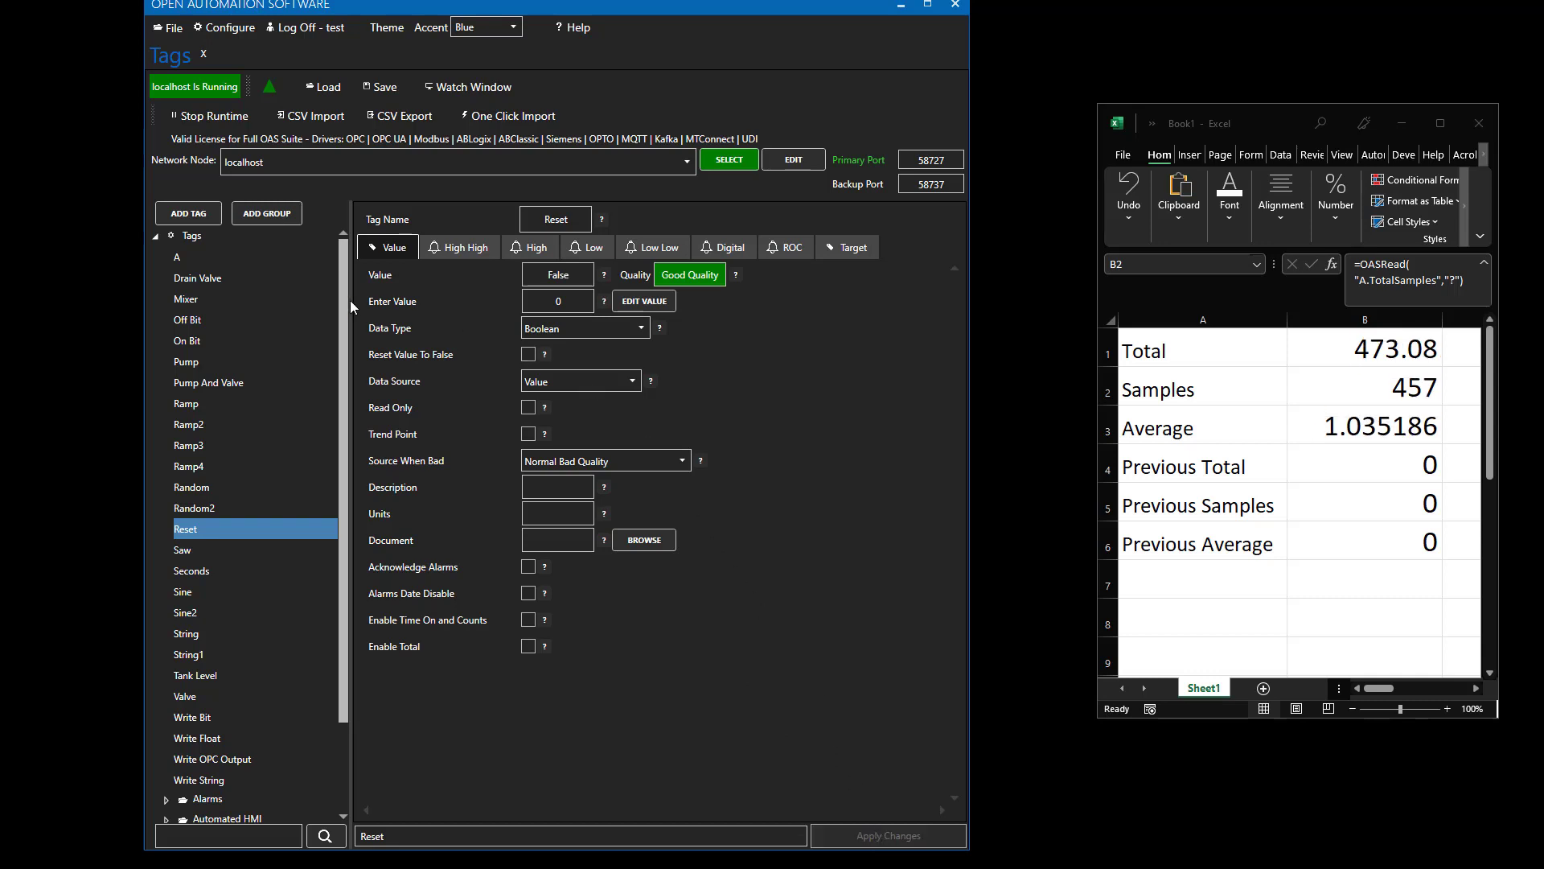
- Enable Total Reset by Tag on tag A, choose Reset.Value as the triggering tag and apply the change
click(196, 262)
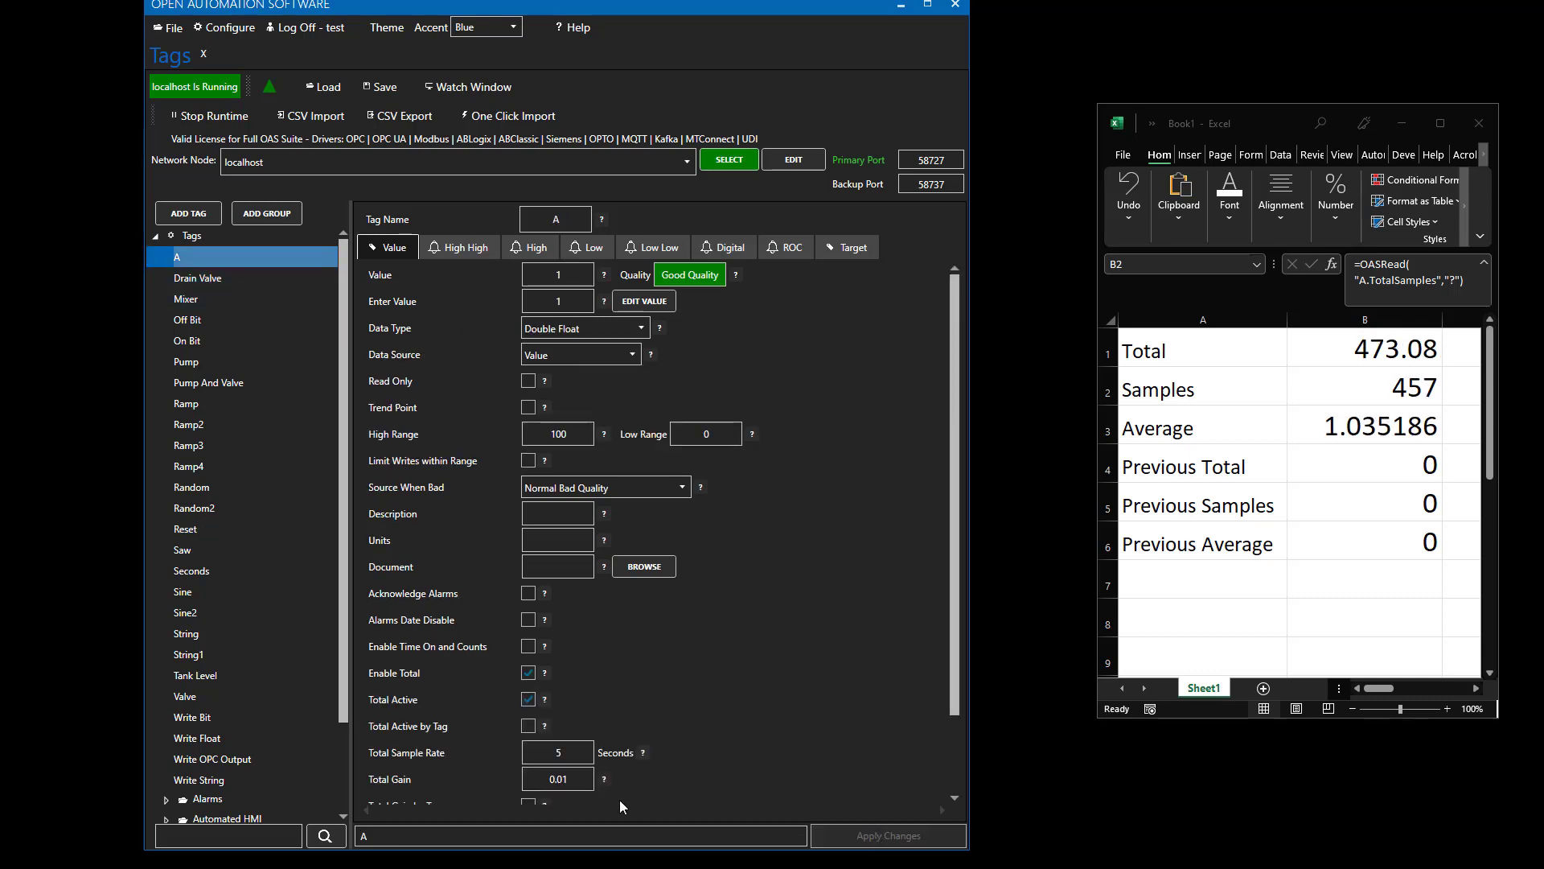
scroll(960, 787, down, 3)
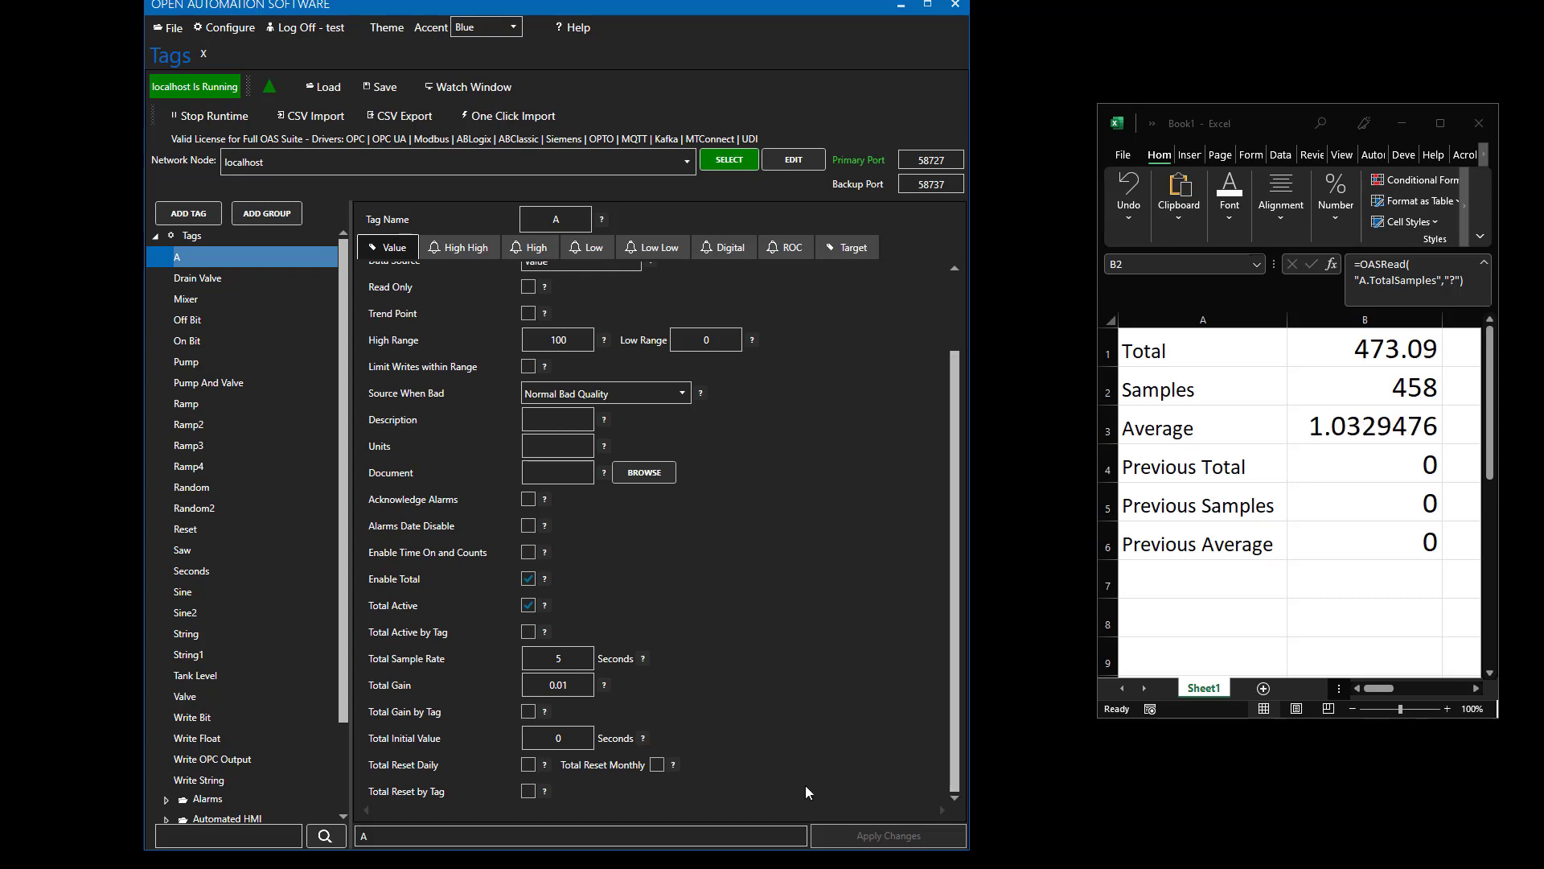
click(529, 791)
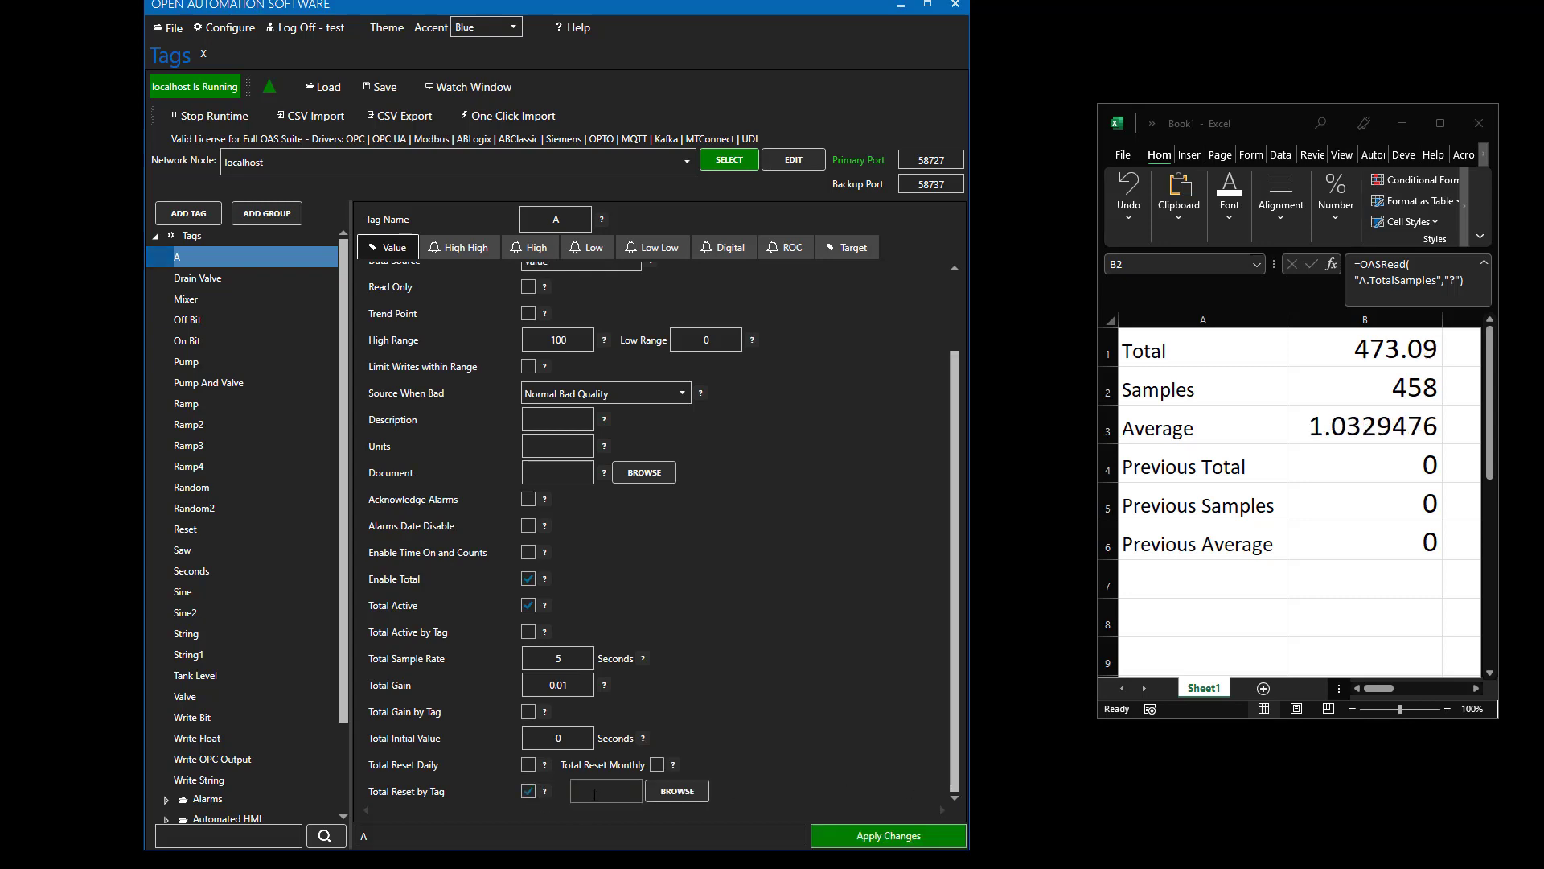
click(676, 790)
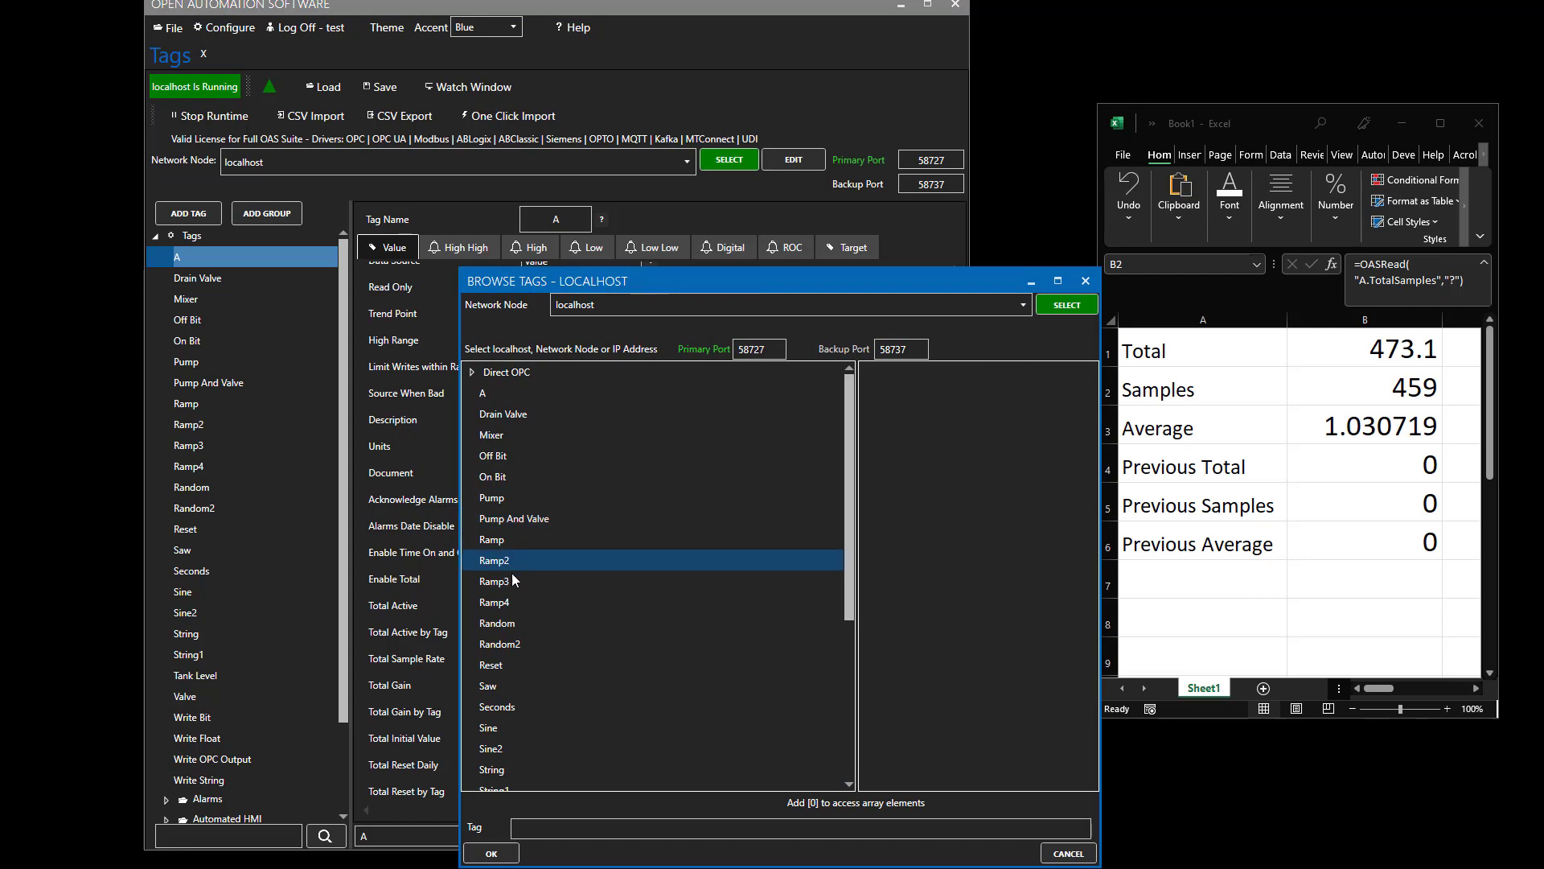
click(500, 663)
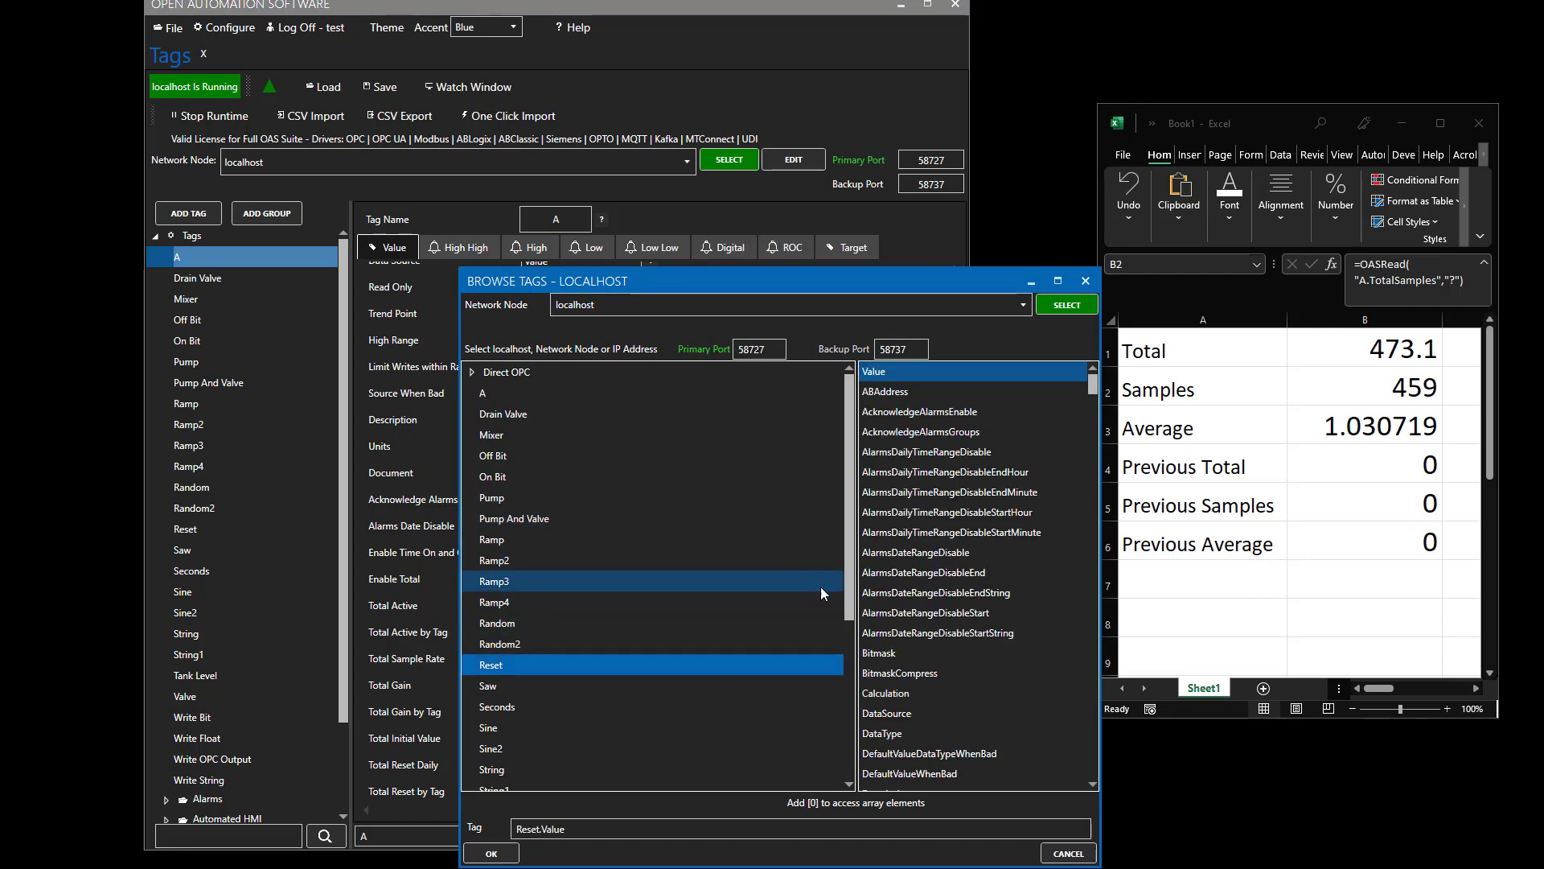
click(874, 371)
click(509, 855)
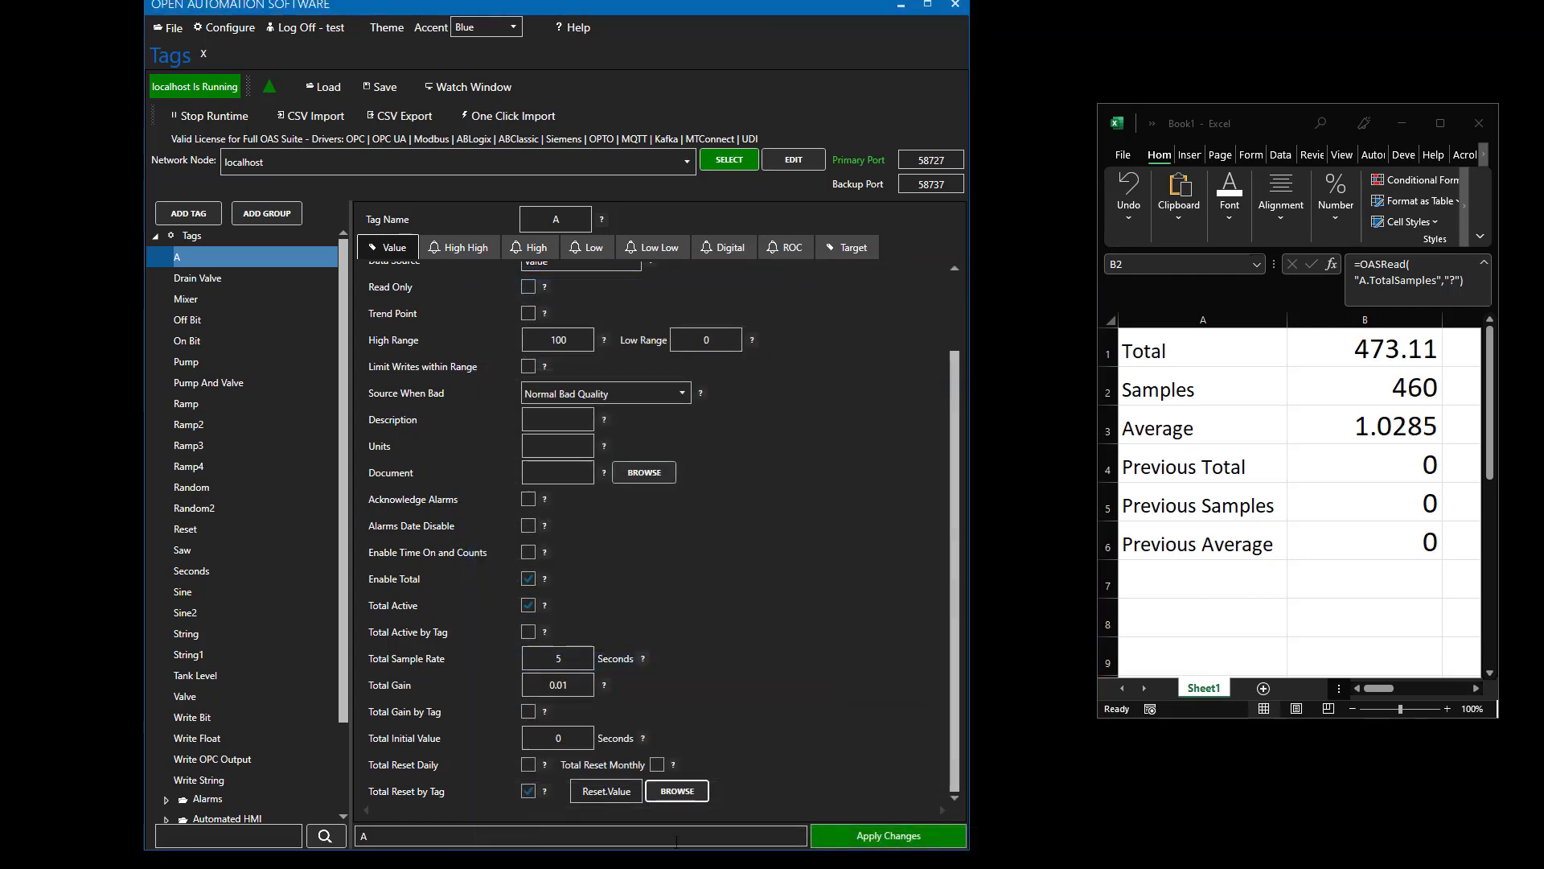
click(859, 837)
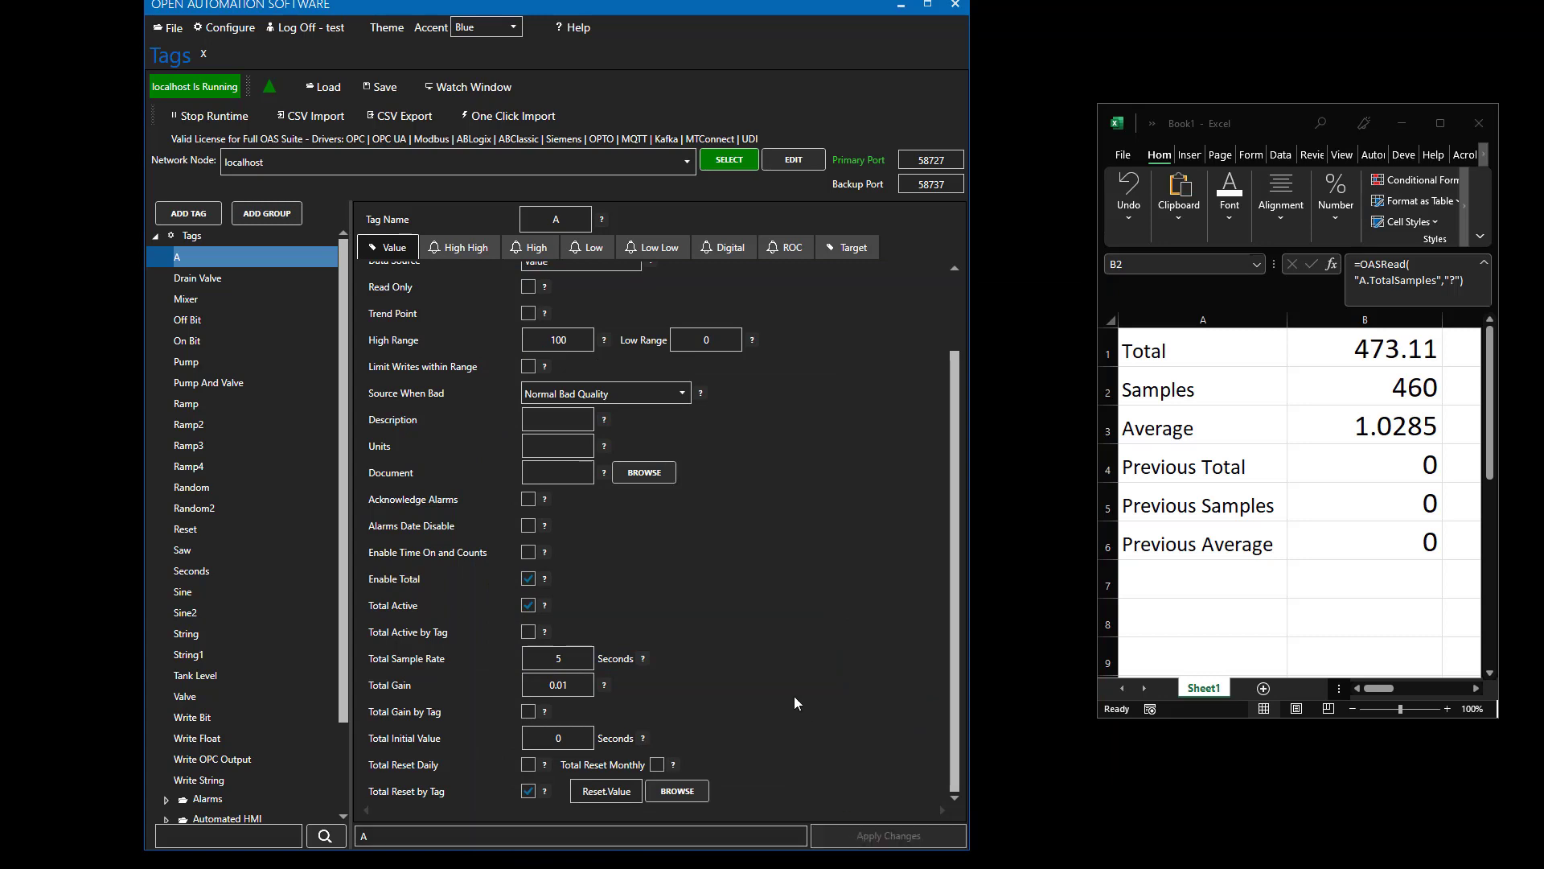
- Set tag A's Total Sample Rate to 1 second and apply the change
click(567, 658)
drag(505, 661, 496, 677)
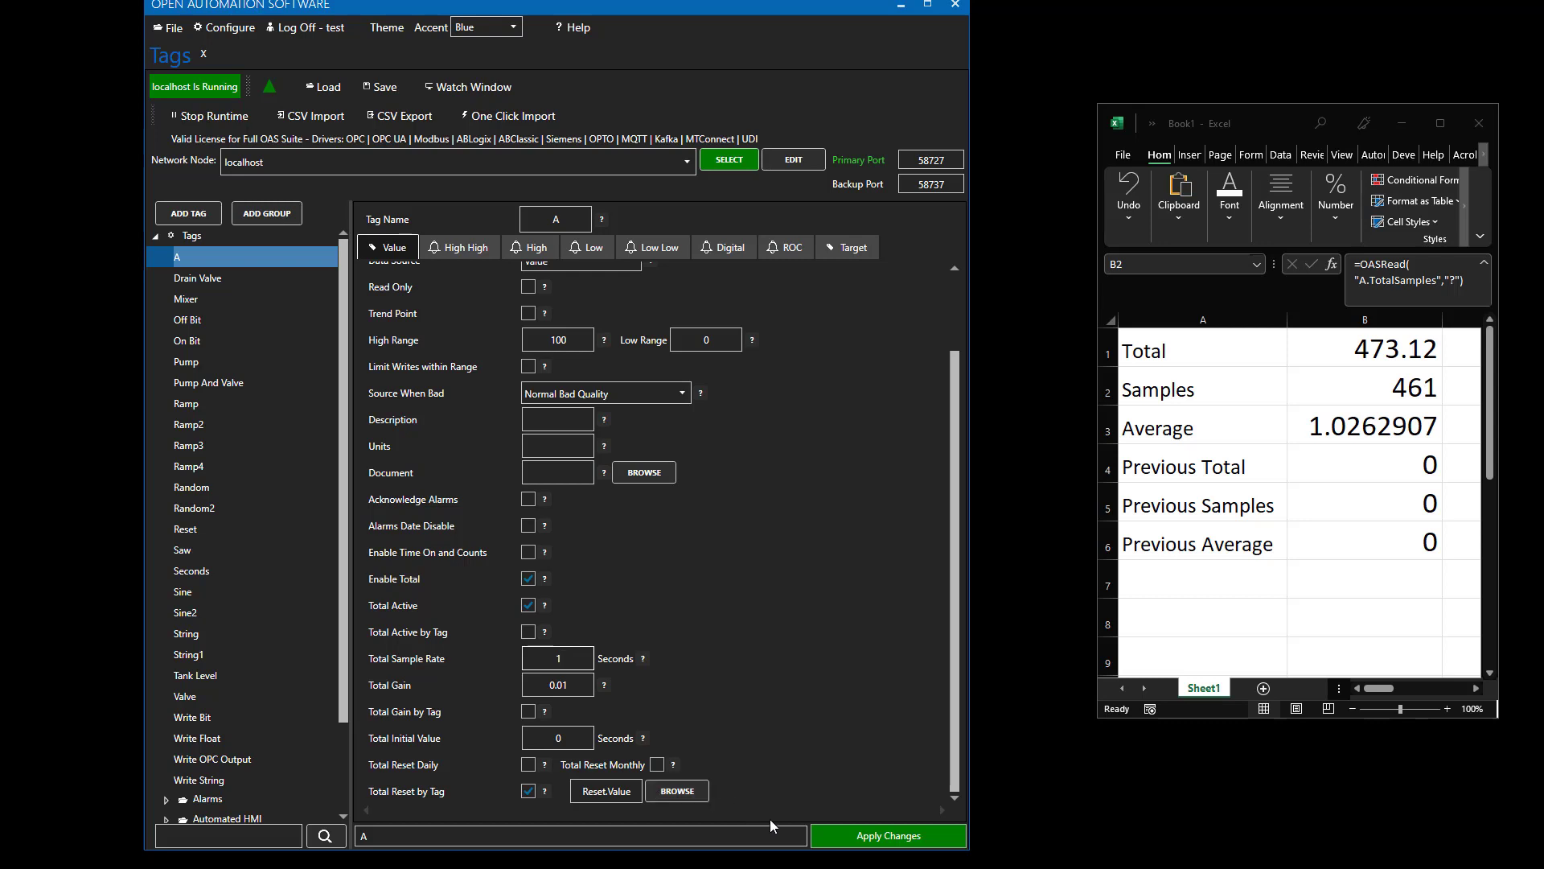
click(853, 837)
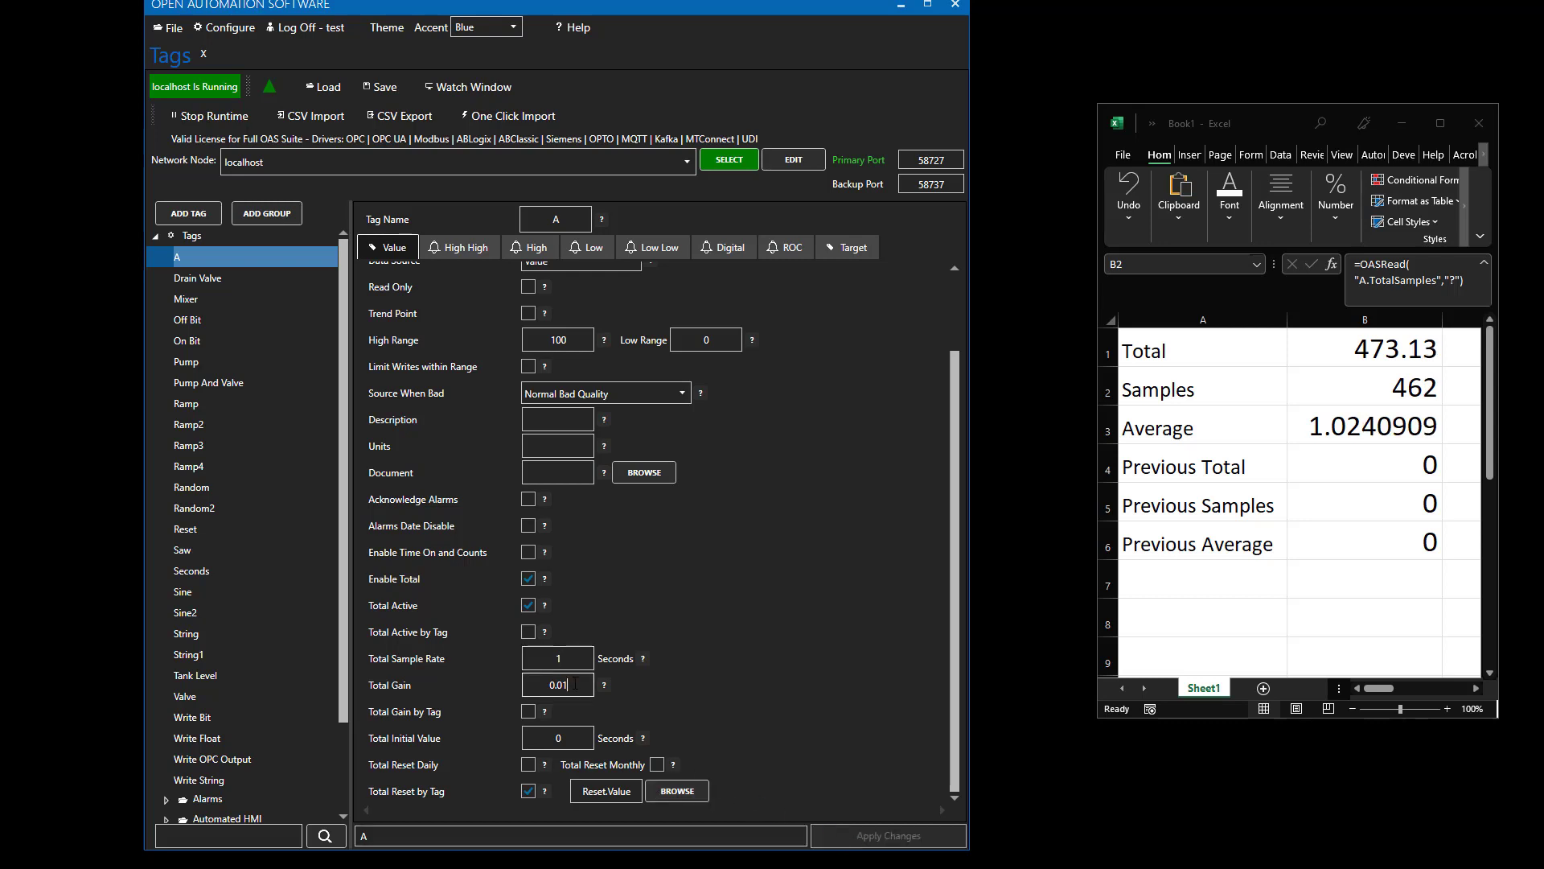
- Set tag A's Total Gain to 1 and apply the change
key(BackSpace)
key(BackSpace)
key(BackSpace)
key(BackSpace)
text(1)
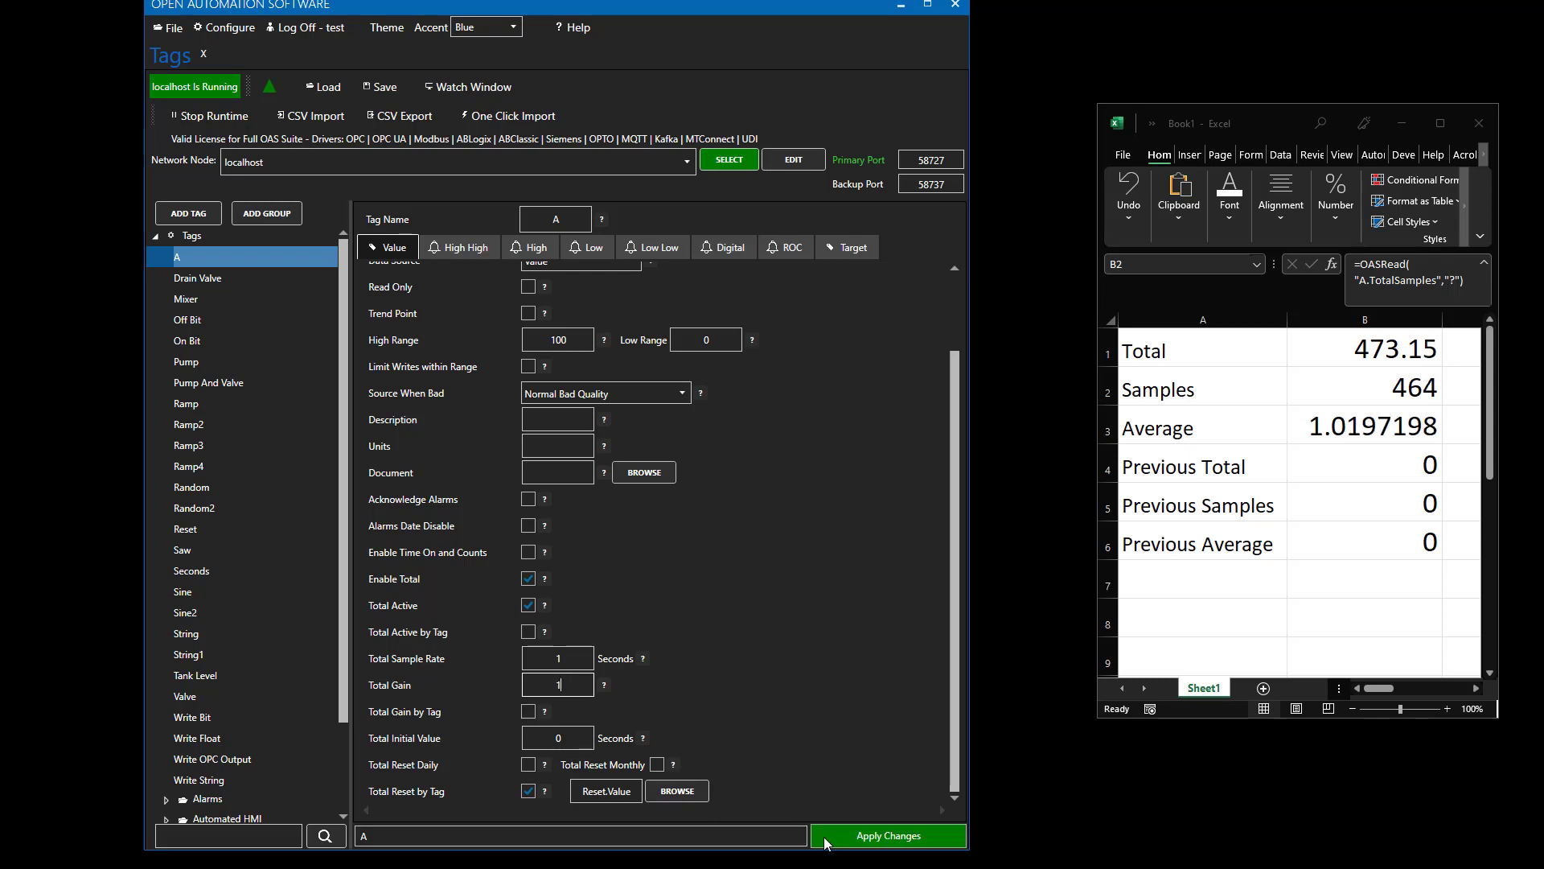
click(843, 839)
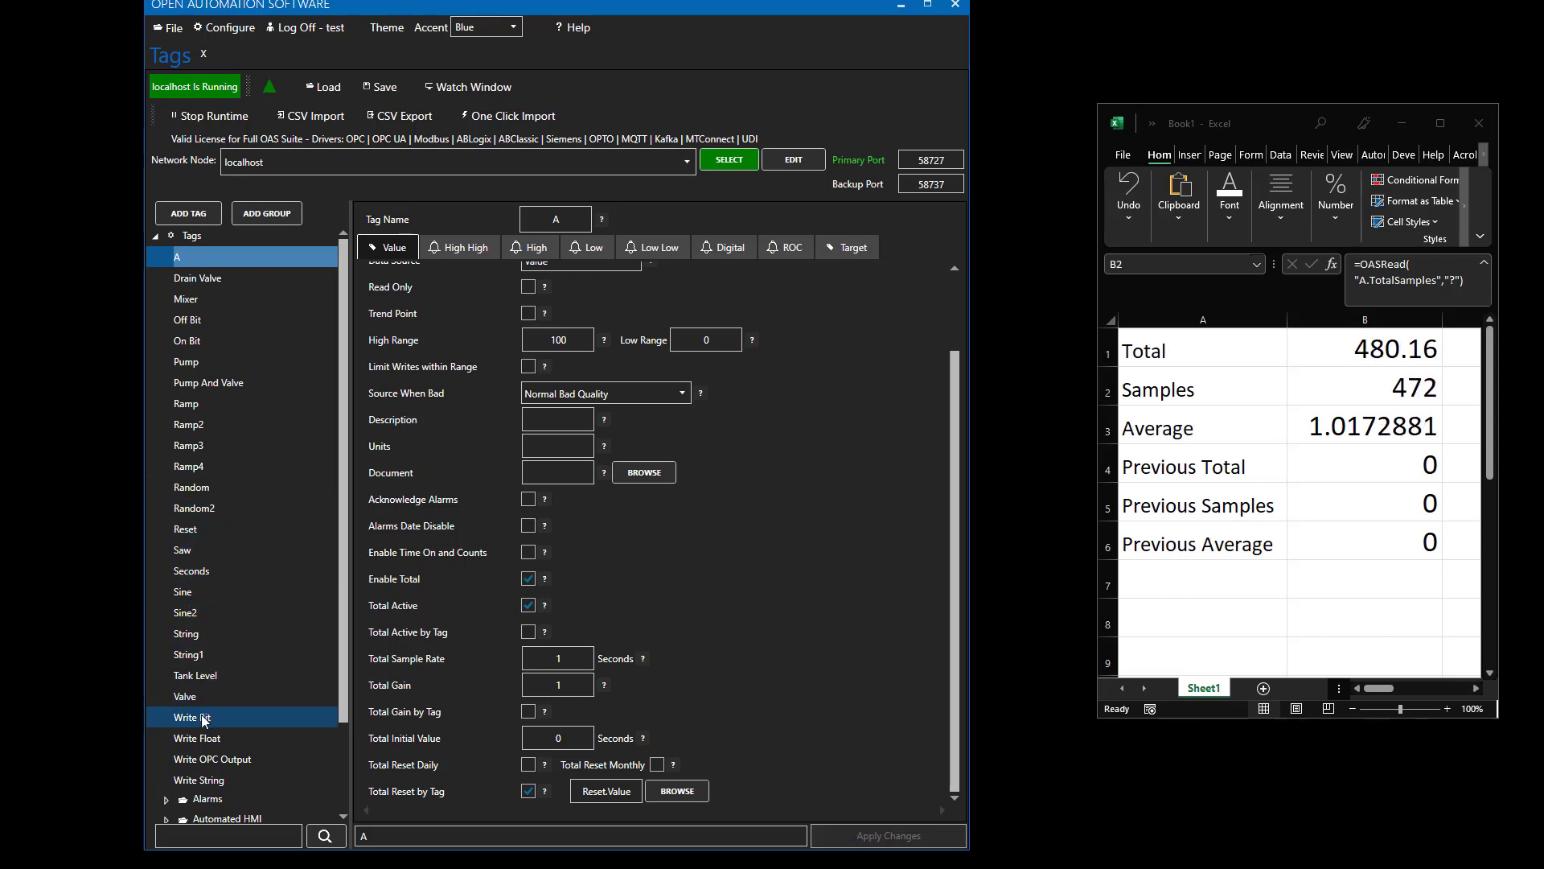
- Set the Reset tag's value to 1 and apply it to trigger a reset of tag A's total
click(203, 530)
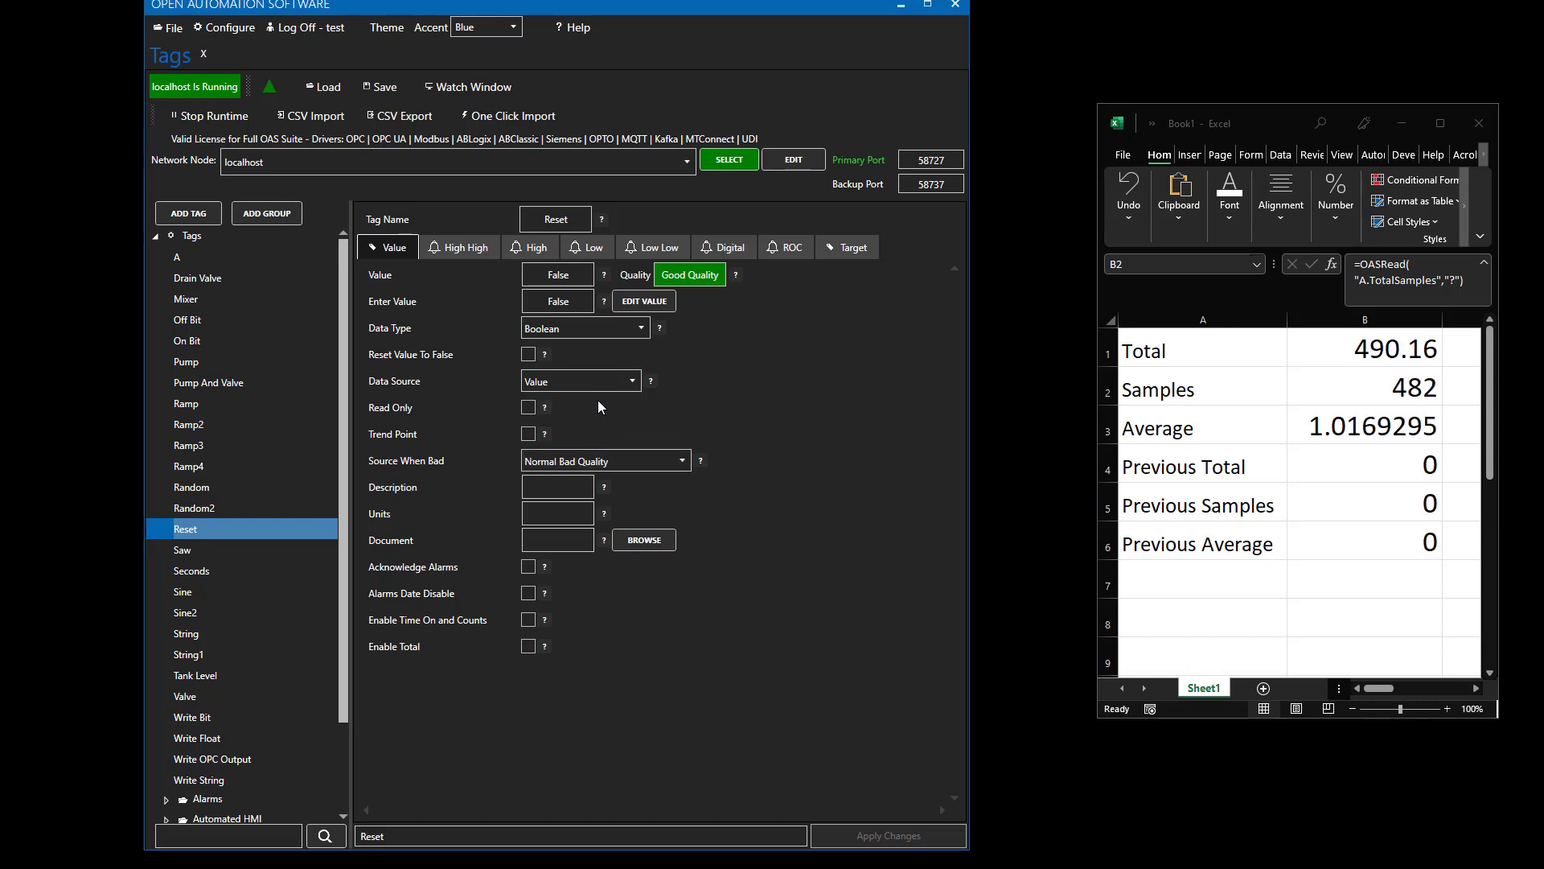
click(581, 300)
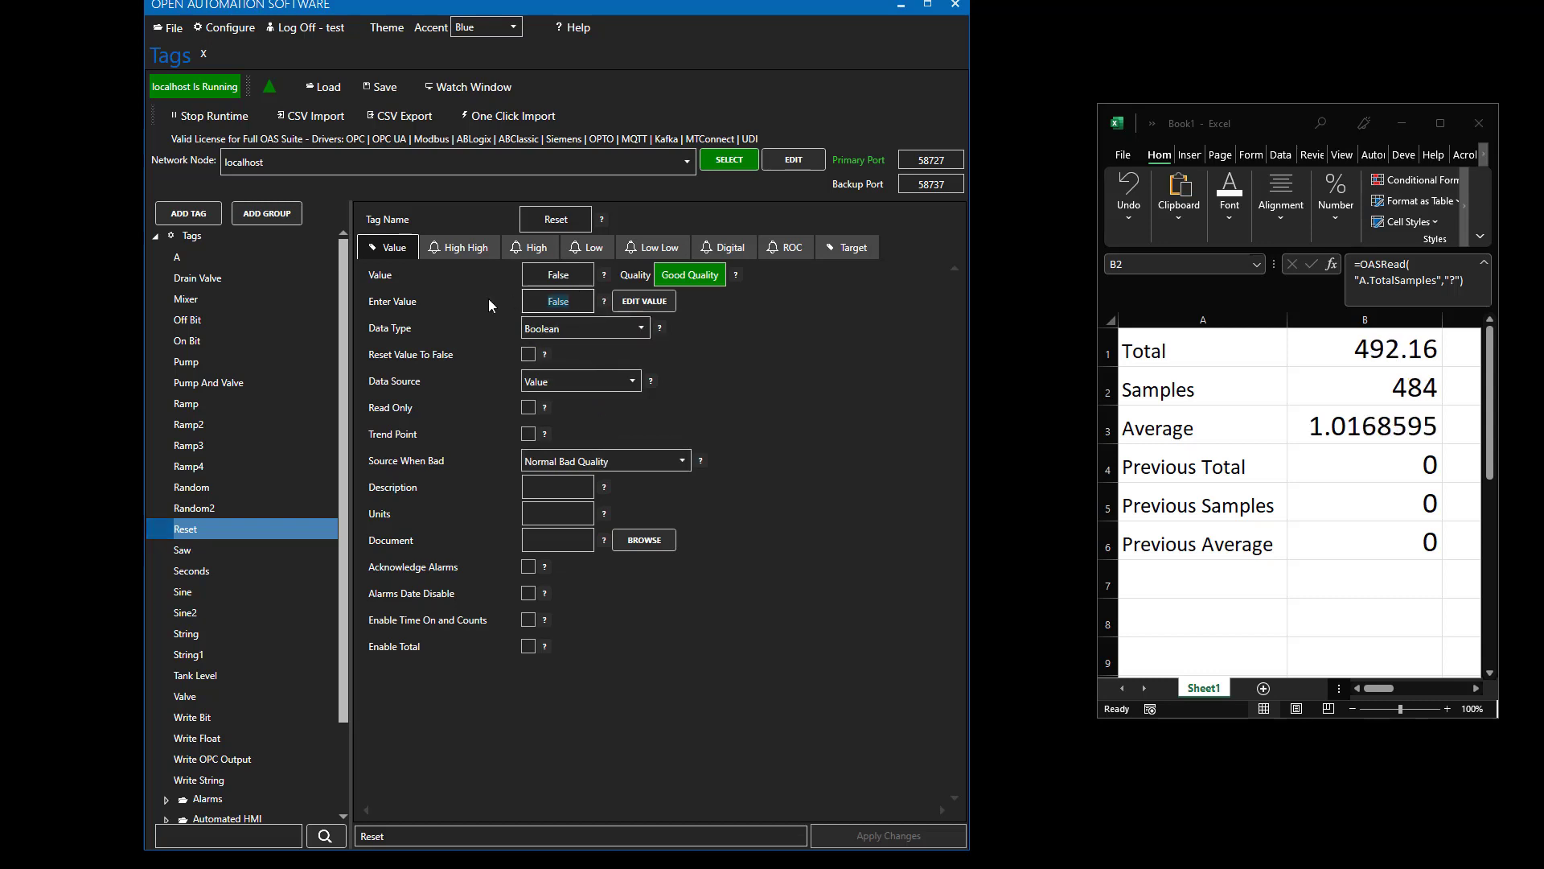
text(1)
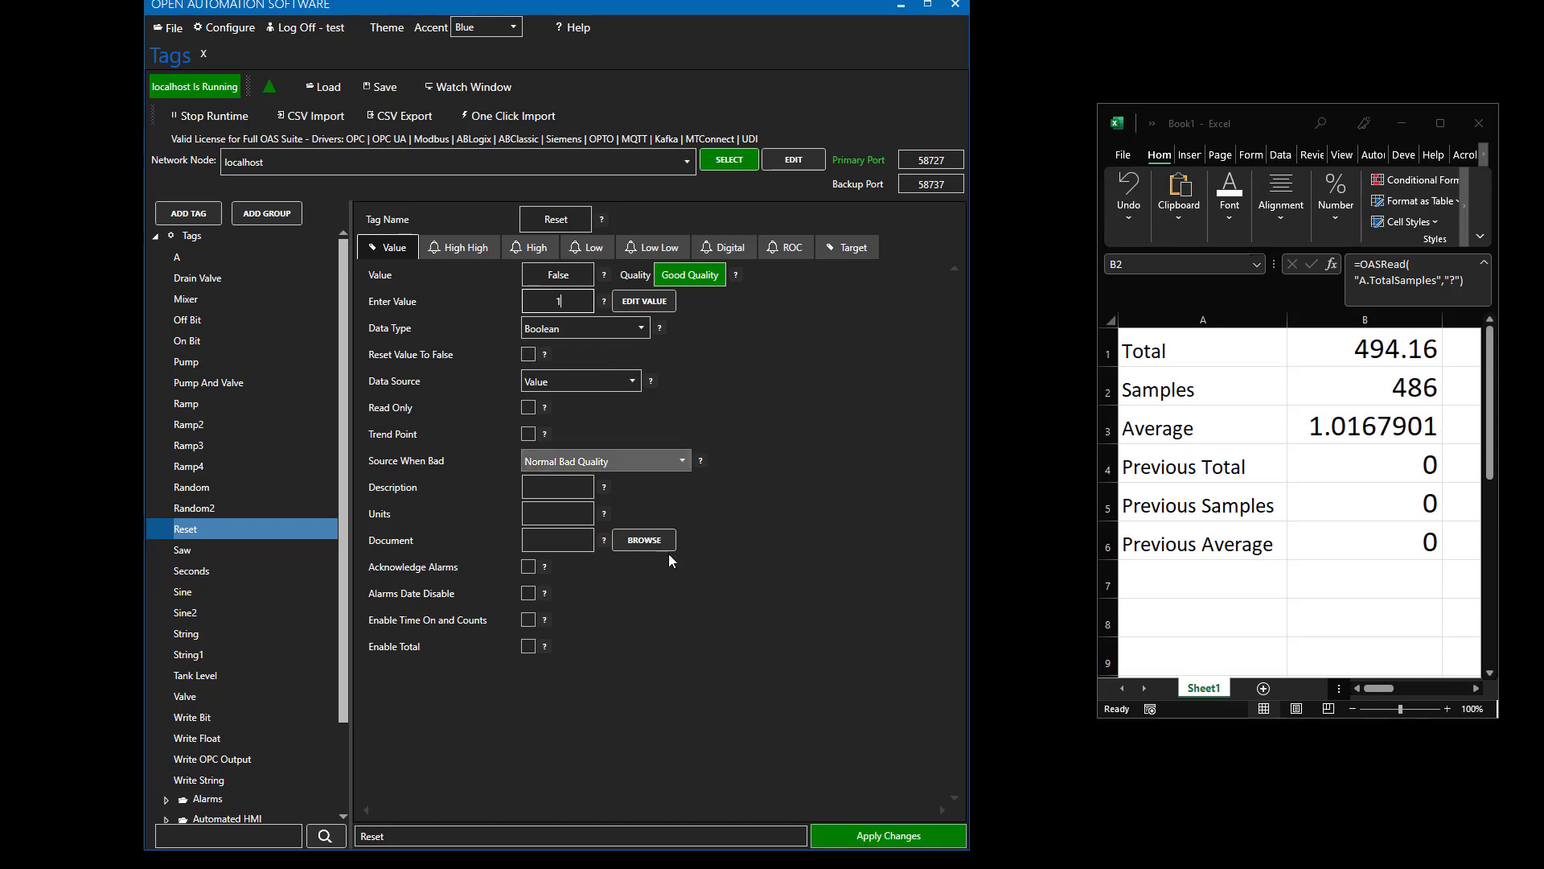
click(850, 836)
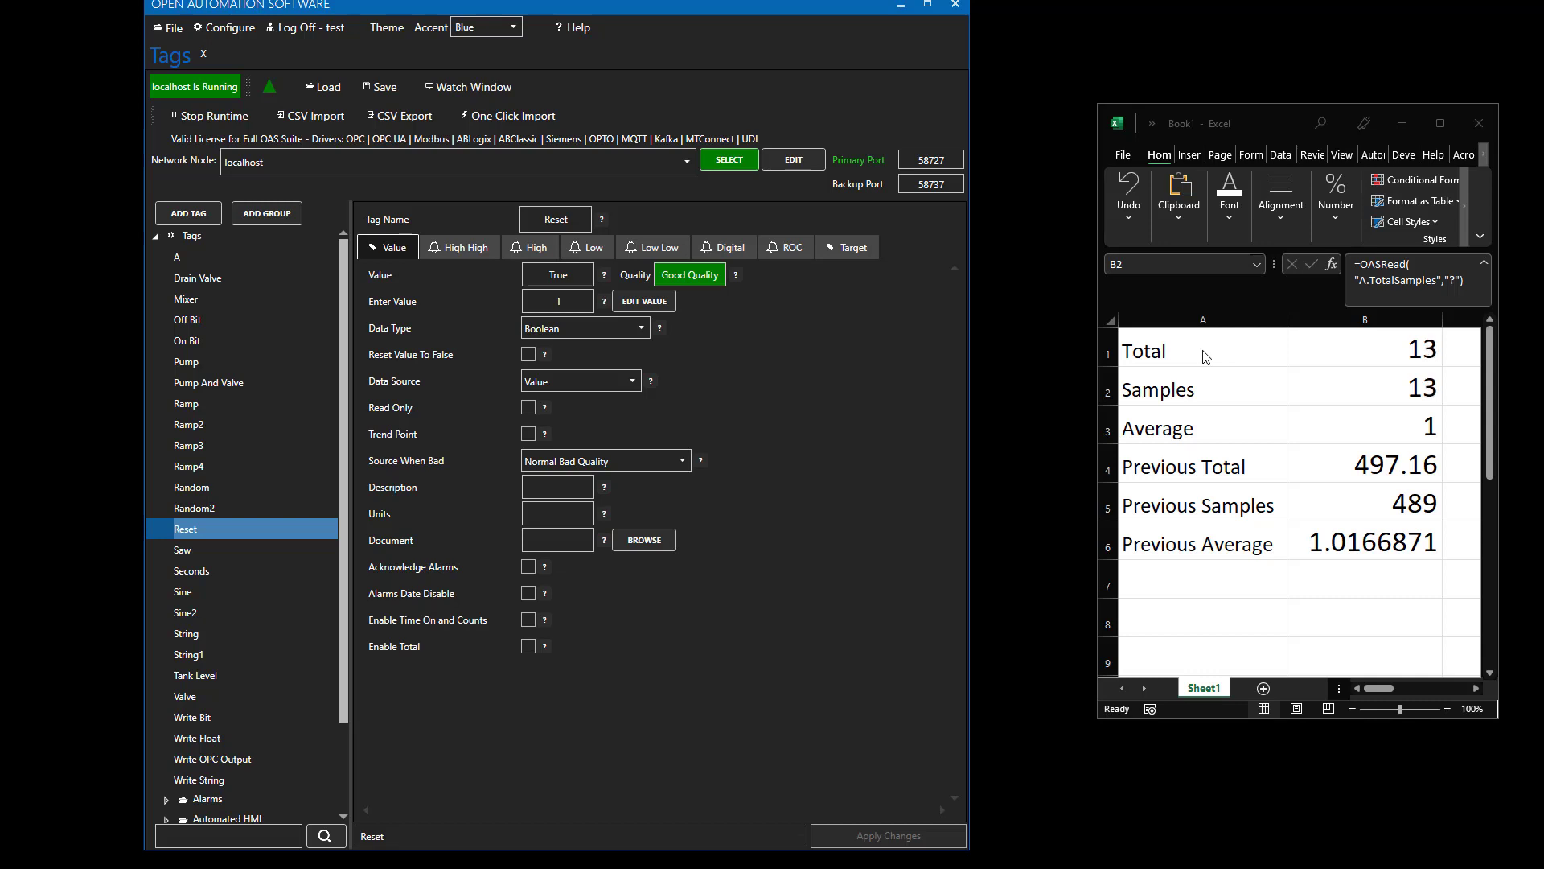
- Try the Total Reset Daily and Total Reset Monthly options on tag A, switching each one off again
click(215, 265)
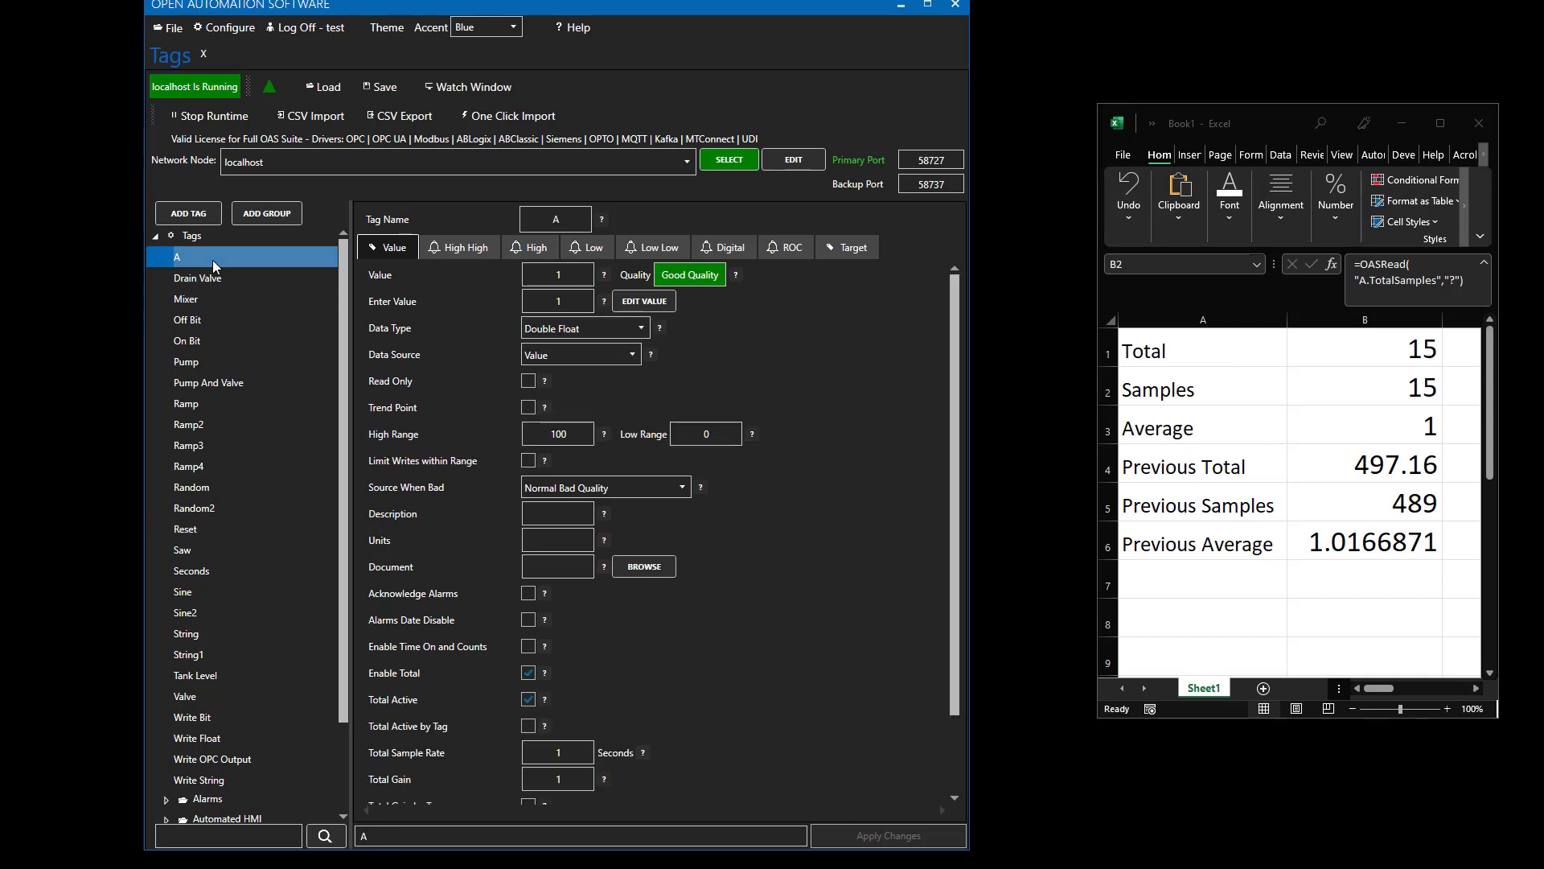
click(959, 760)
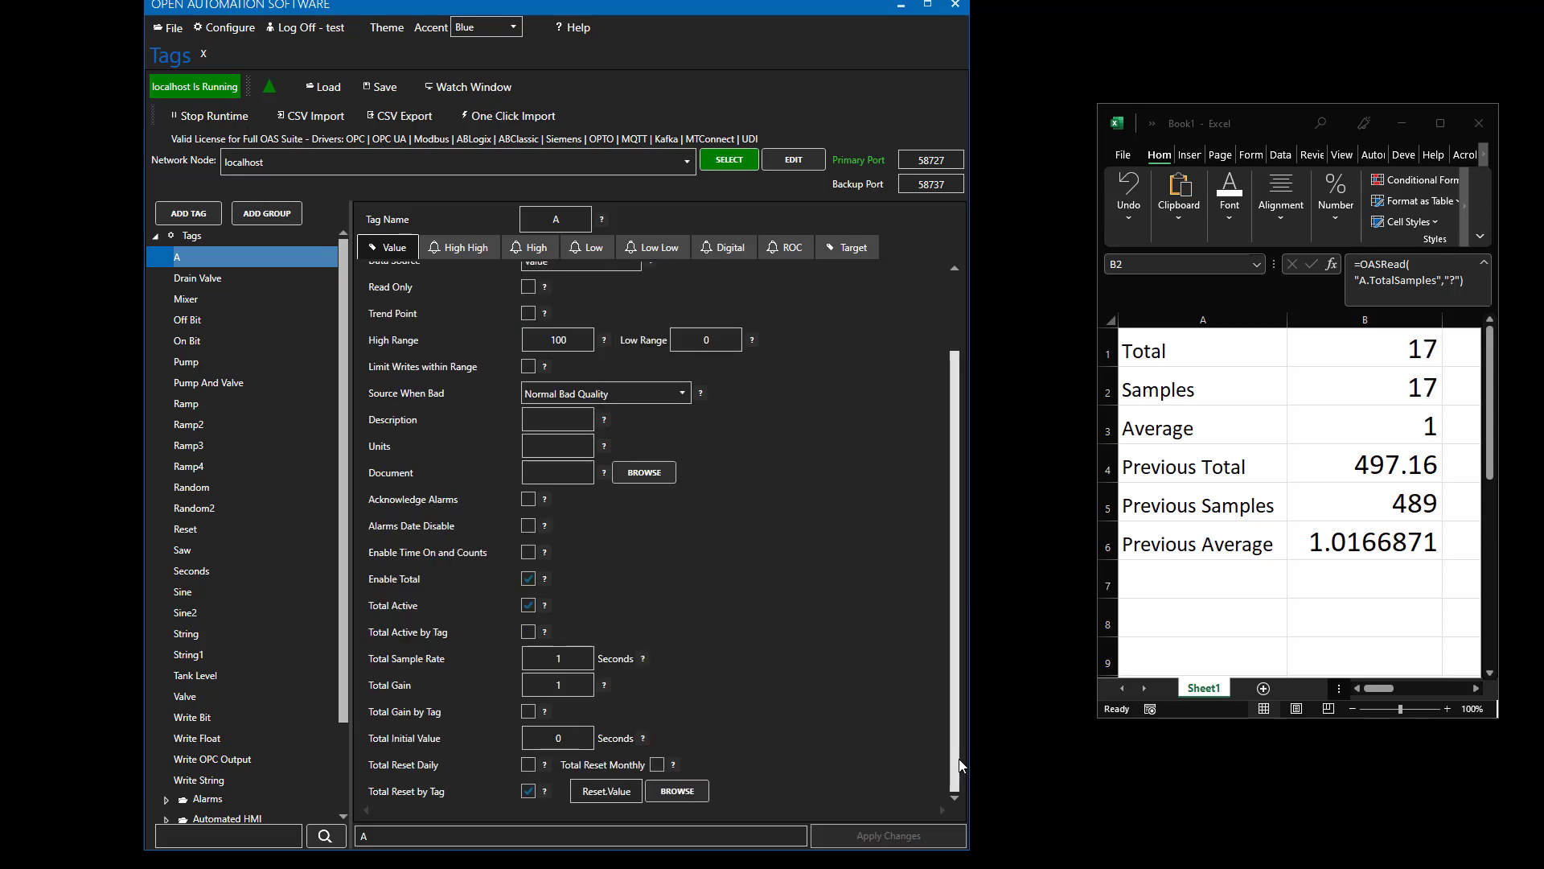
click(528, 764)
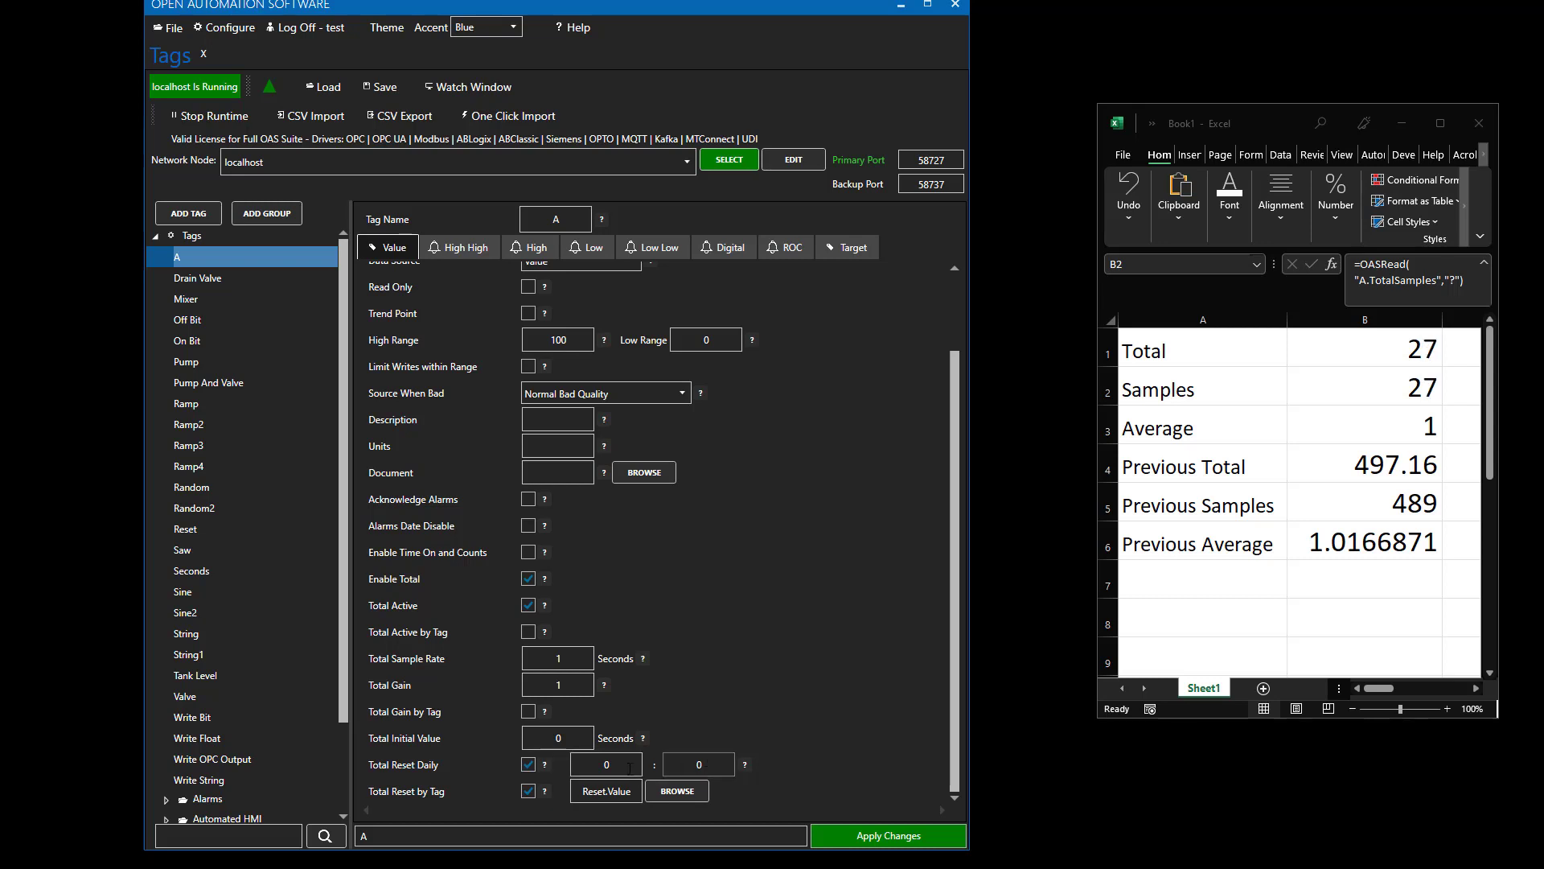
click(529, 764)
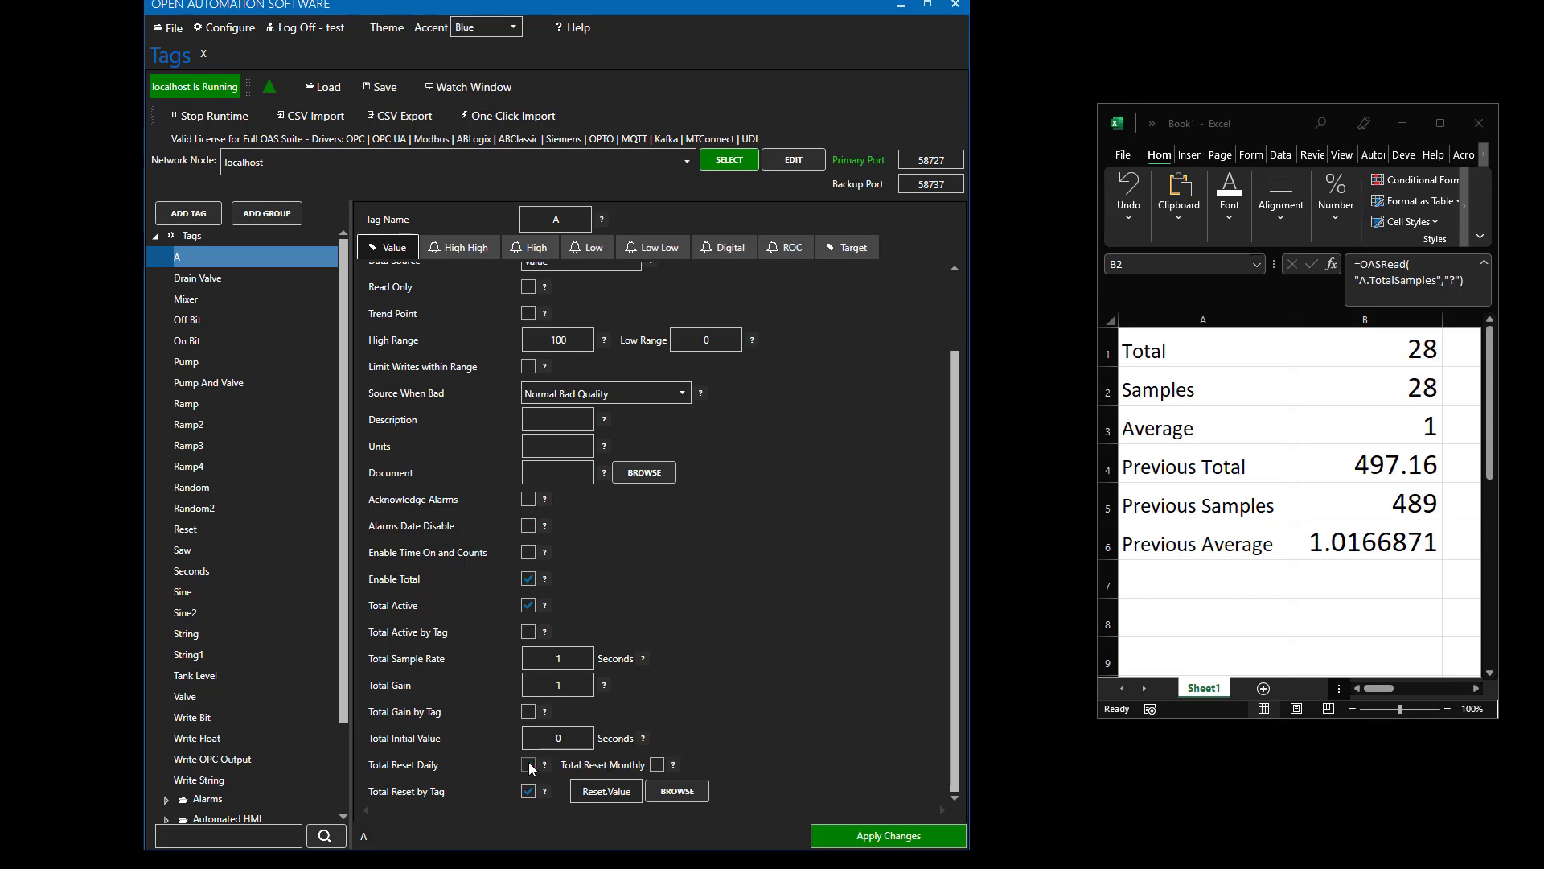
click(657, 764)
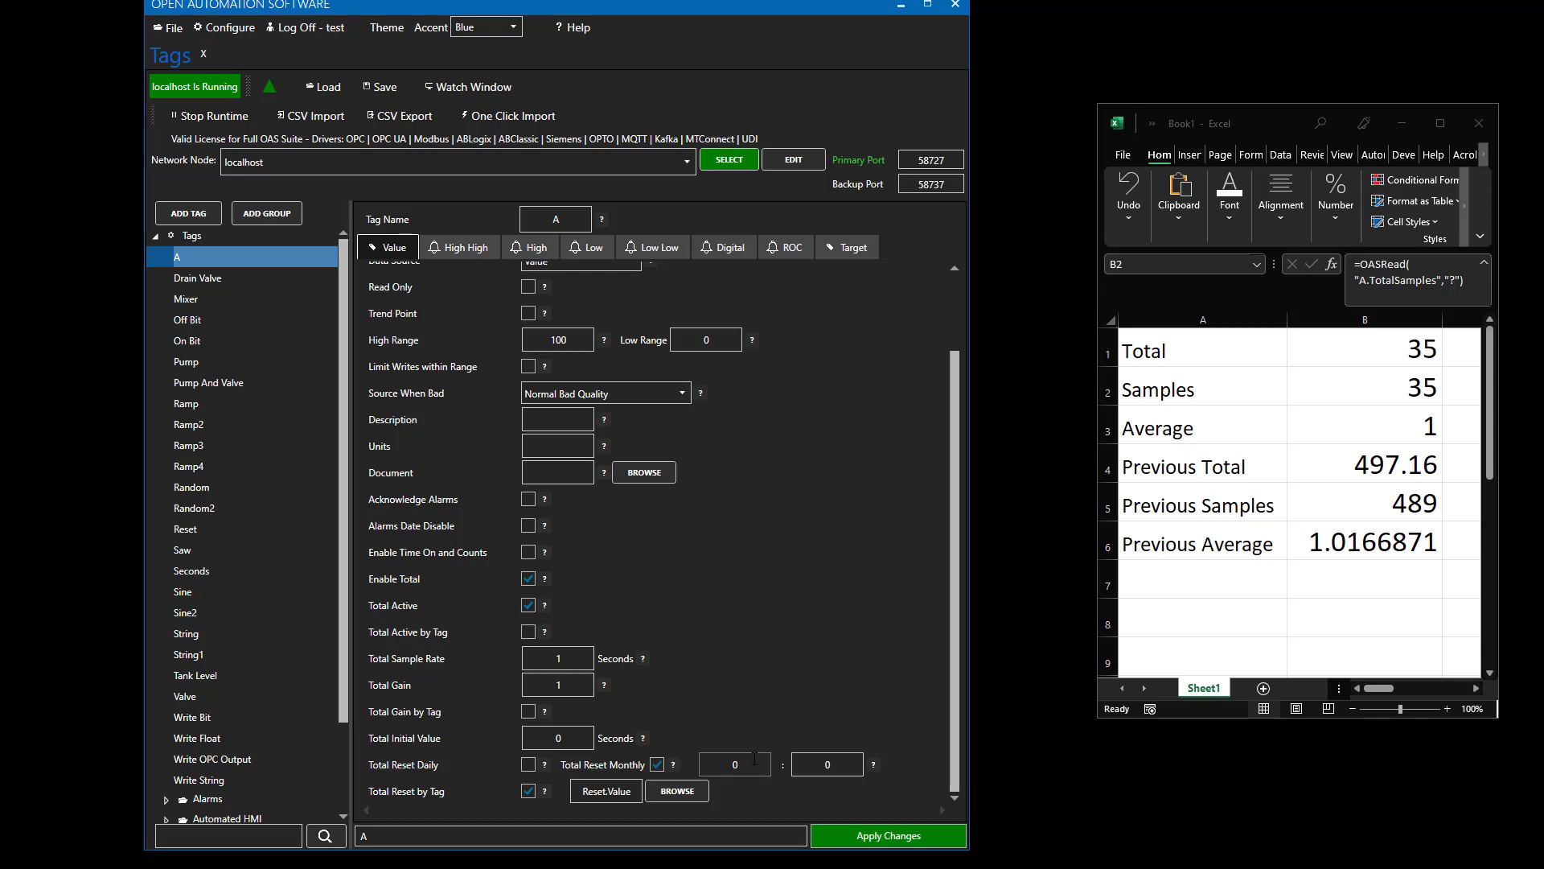
click(658, 765)
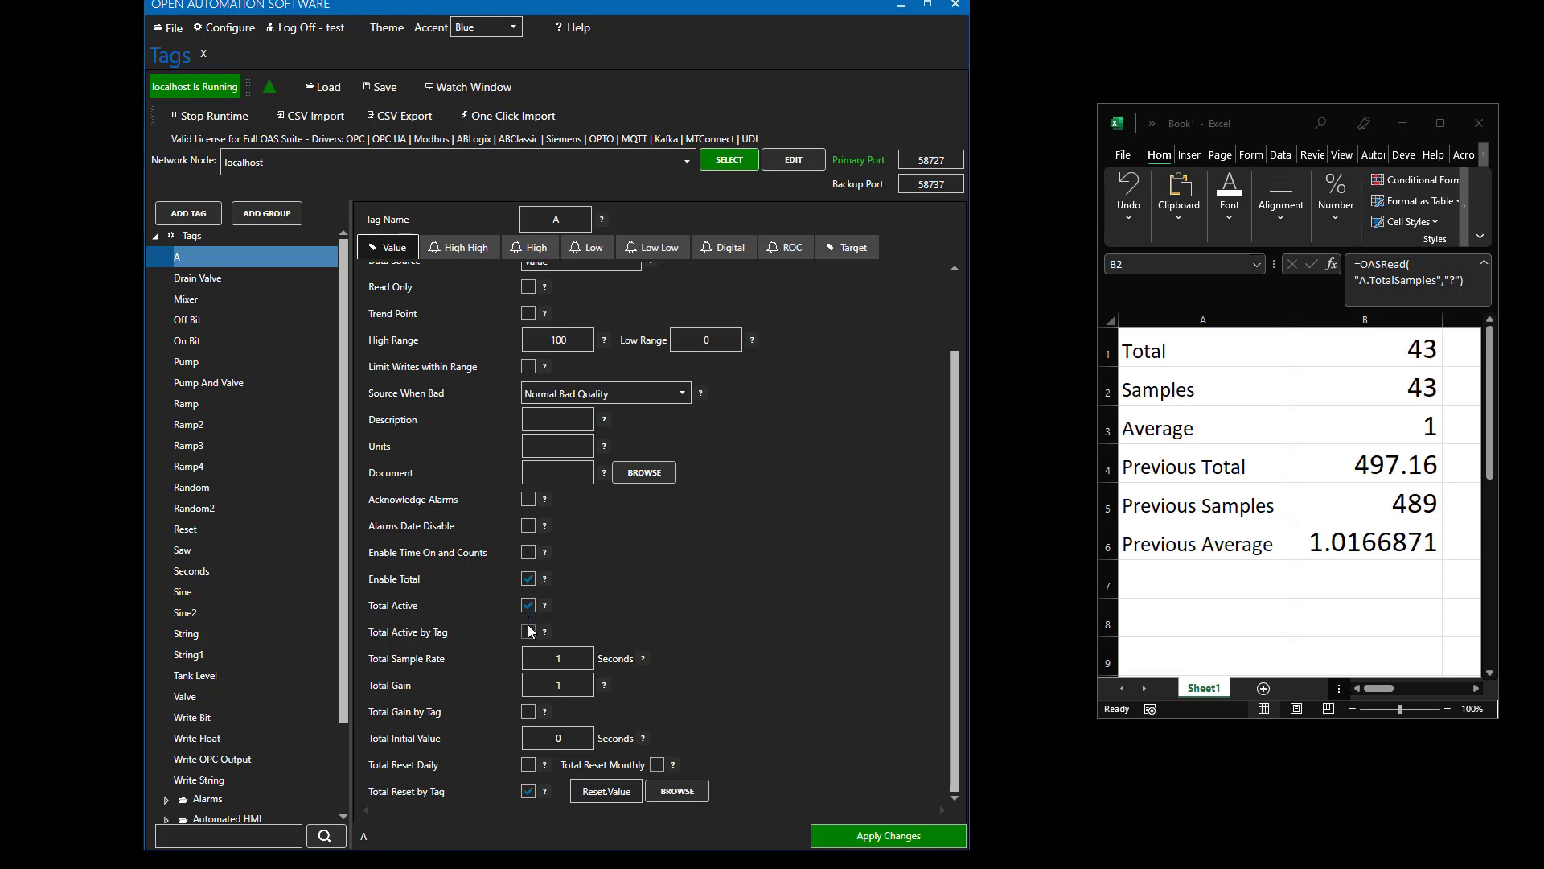
- Add a tag named Active, accepting the pending changes, and set its data type to Boolean
click(190, 214)
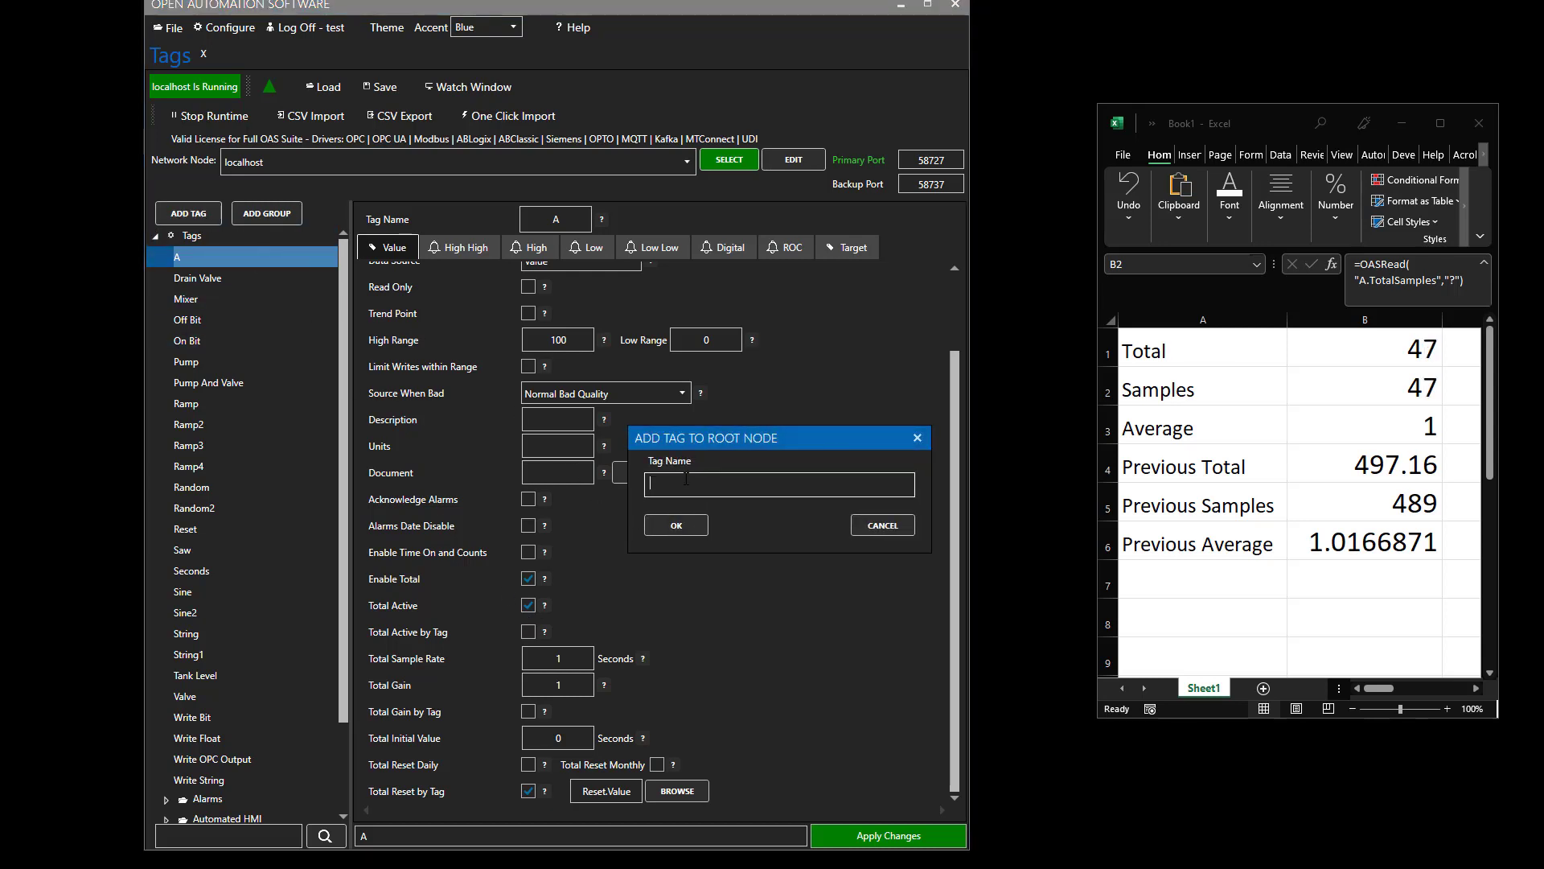
text(Active)
key(Return)
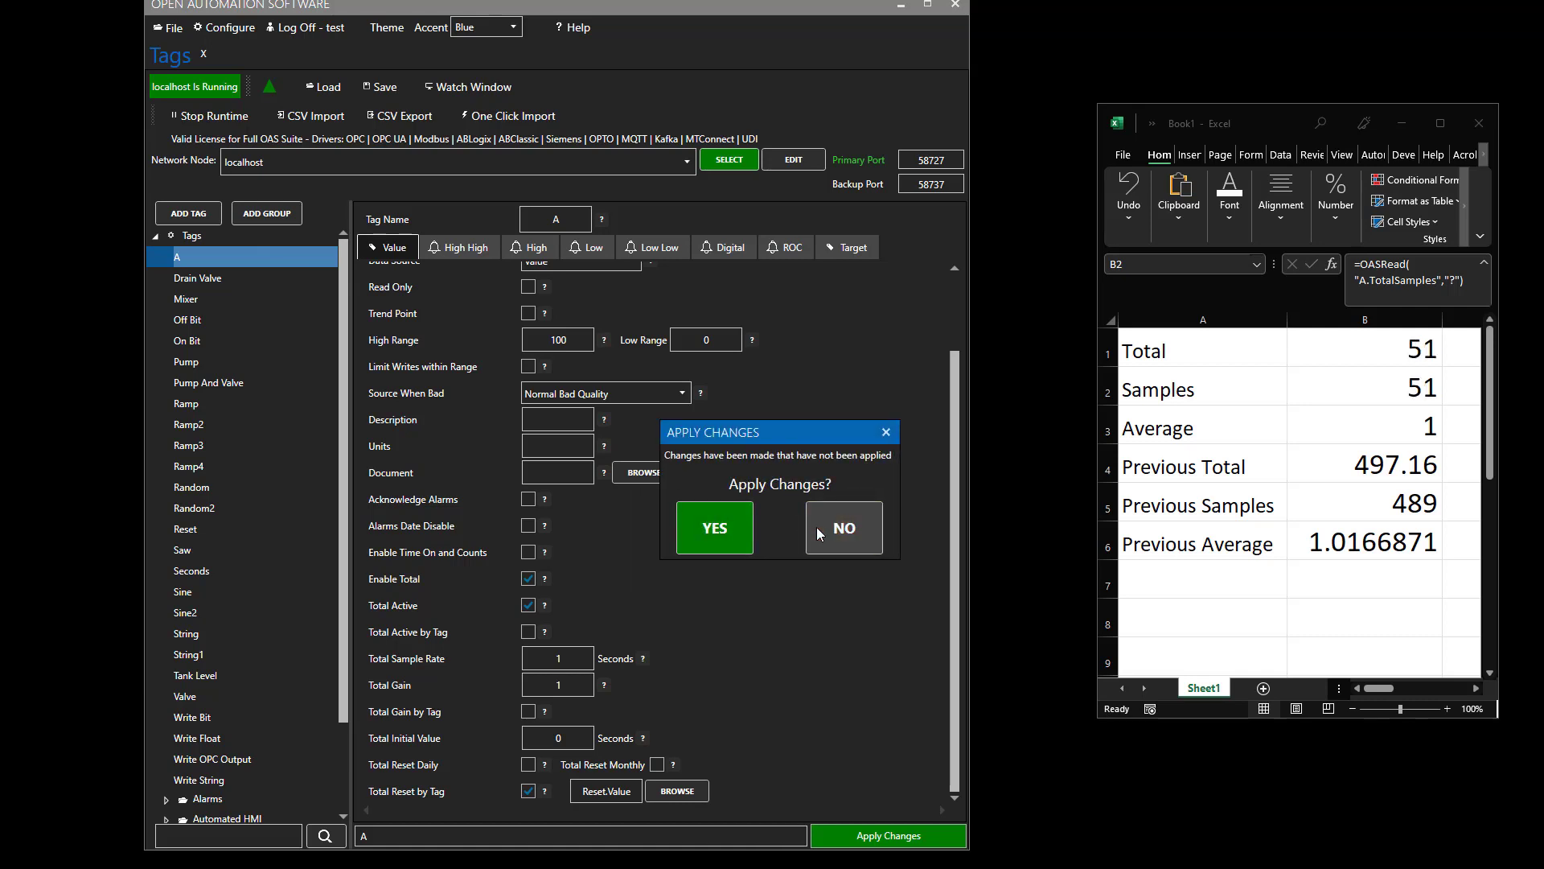
click(714, 528)
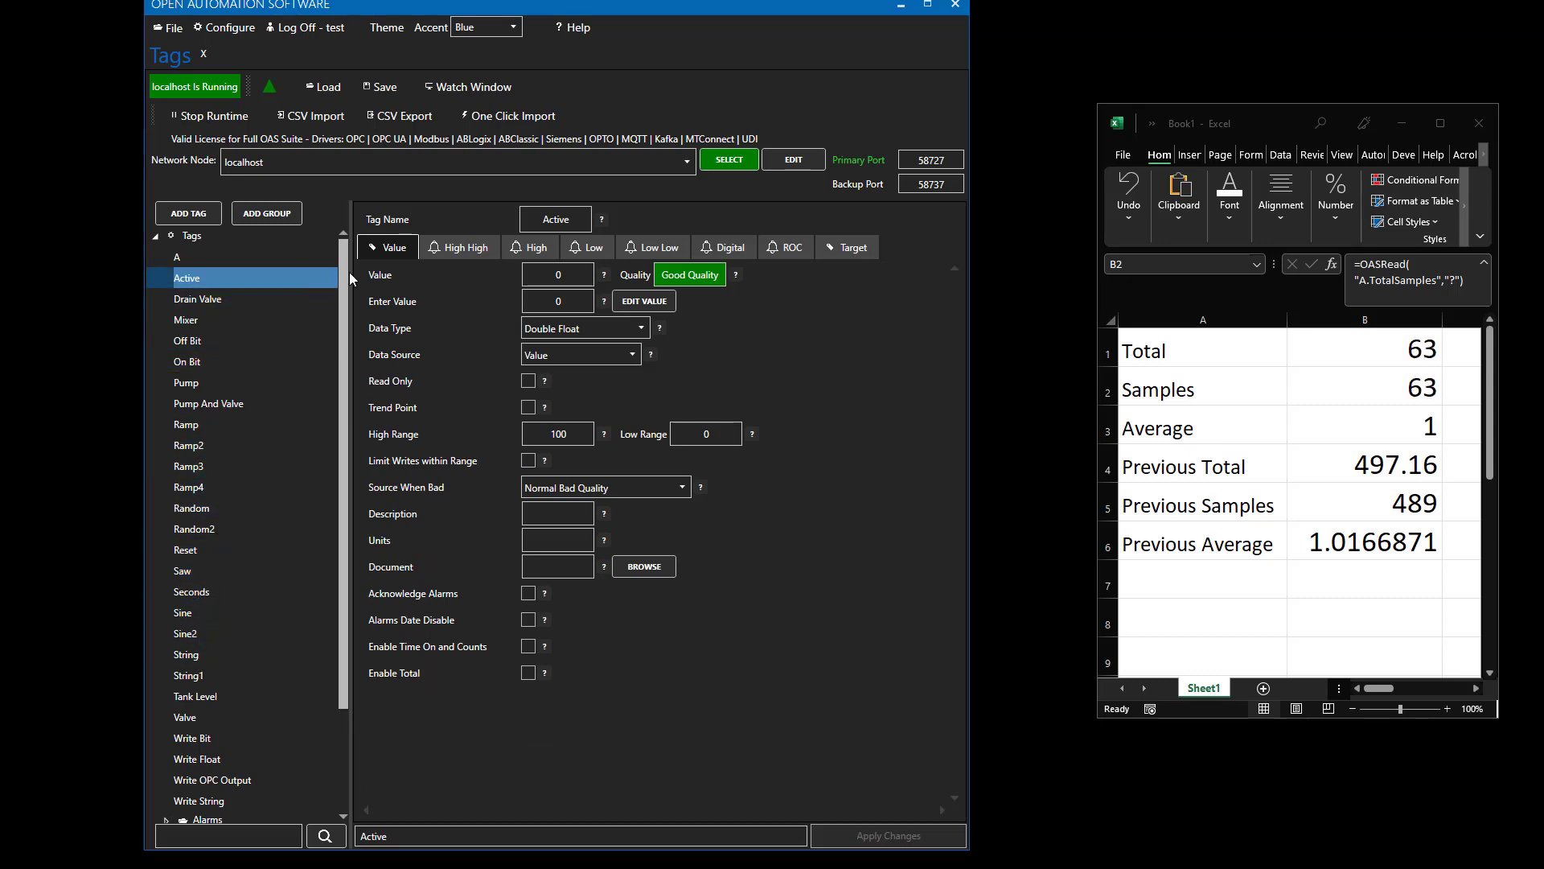
click(613, 326)
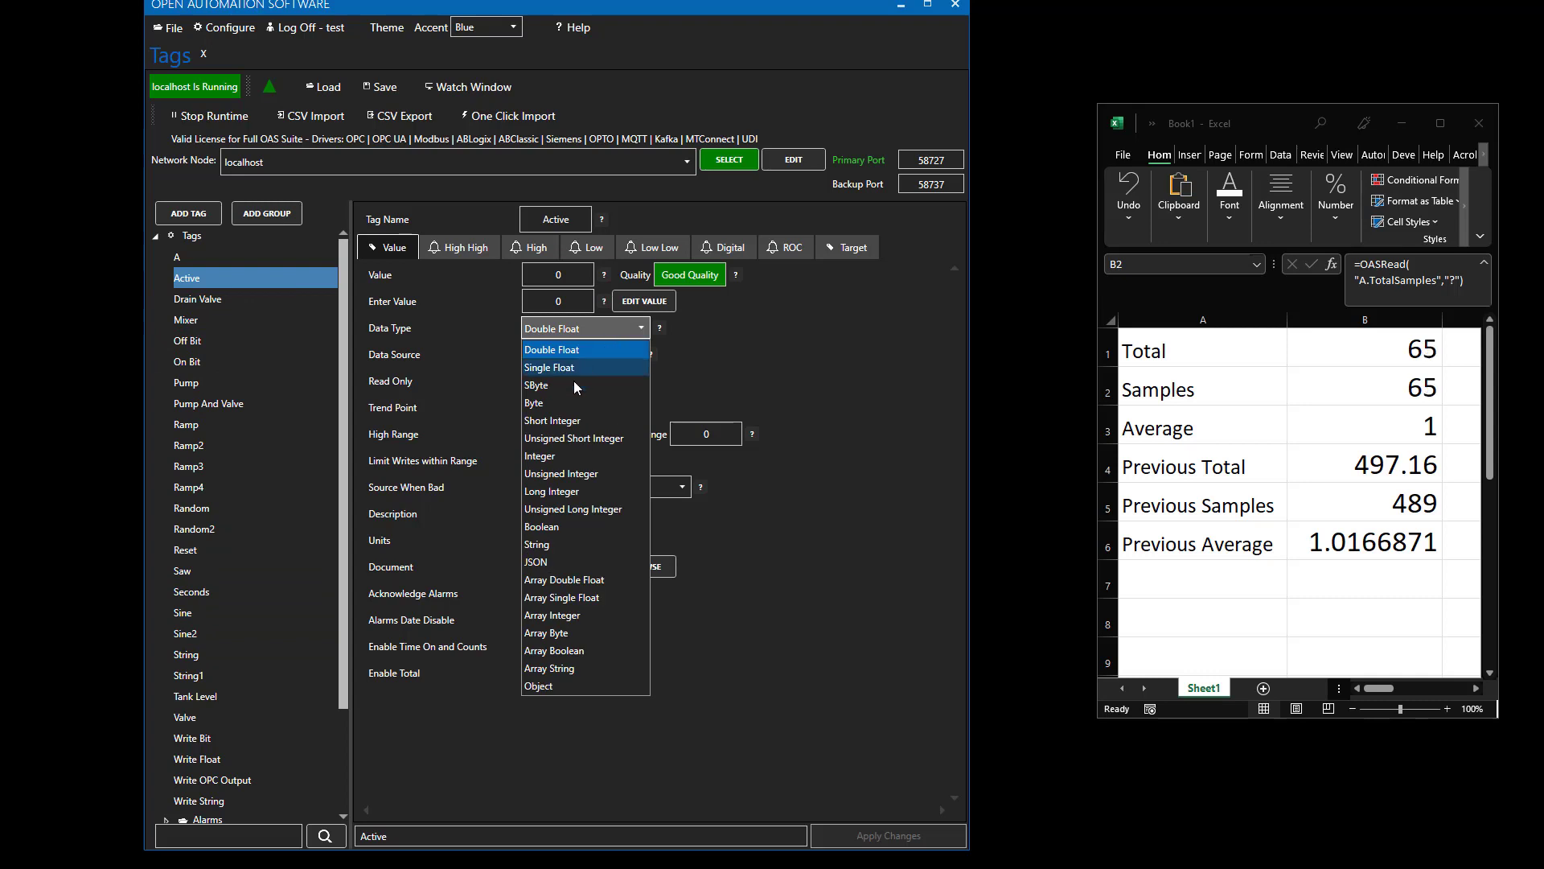
click(545, 526)
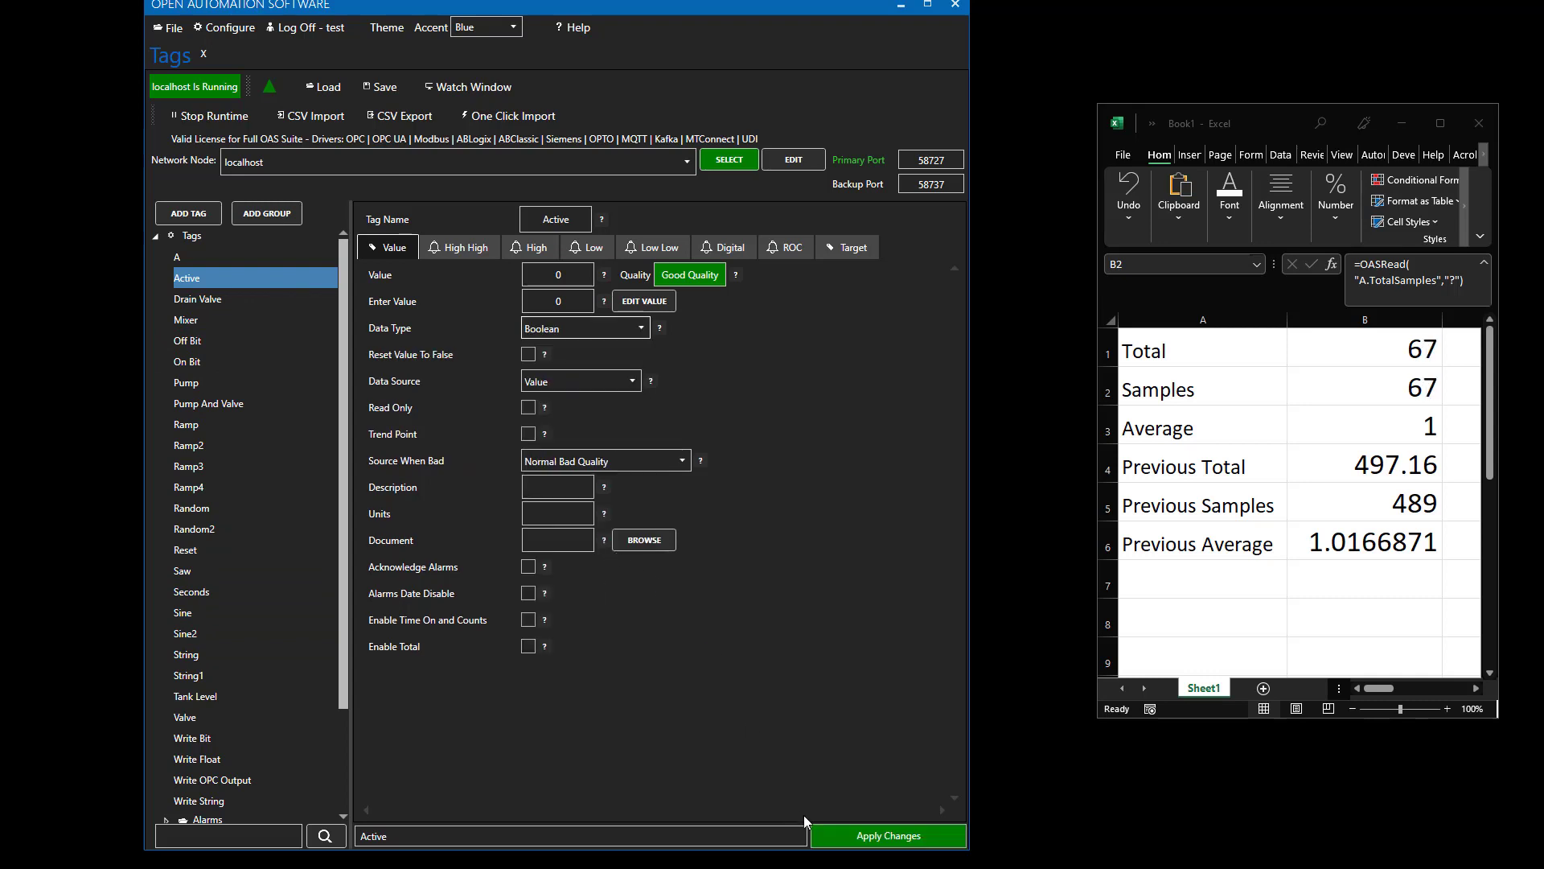
click(862, 839)
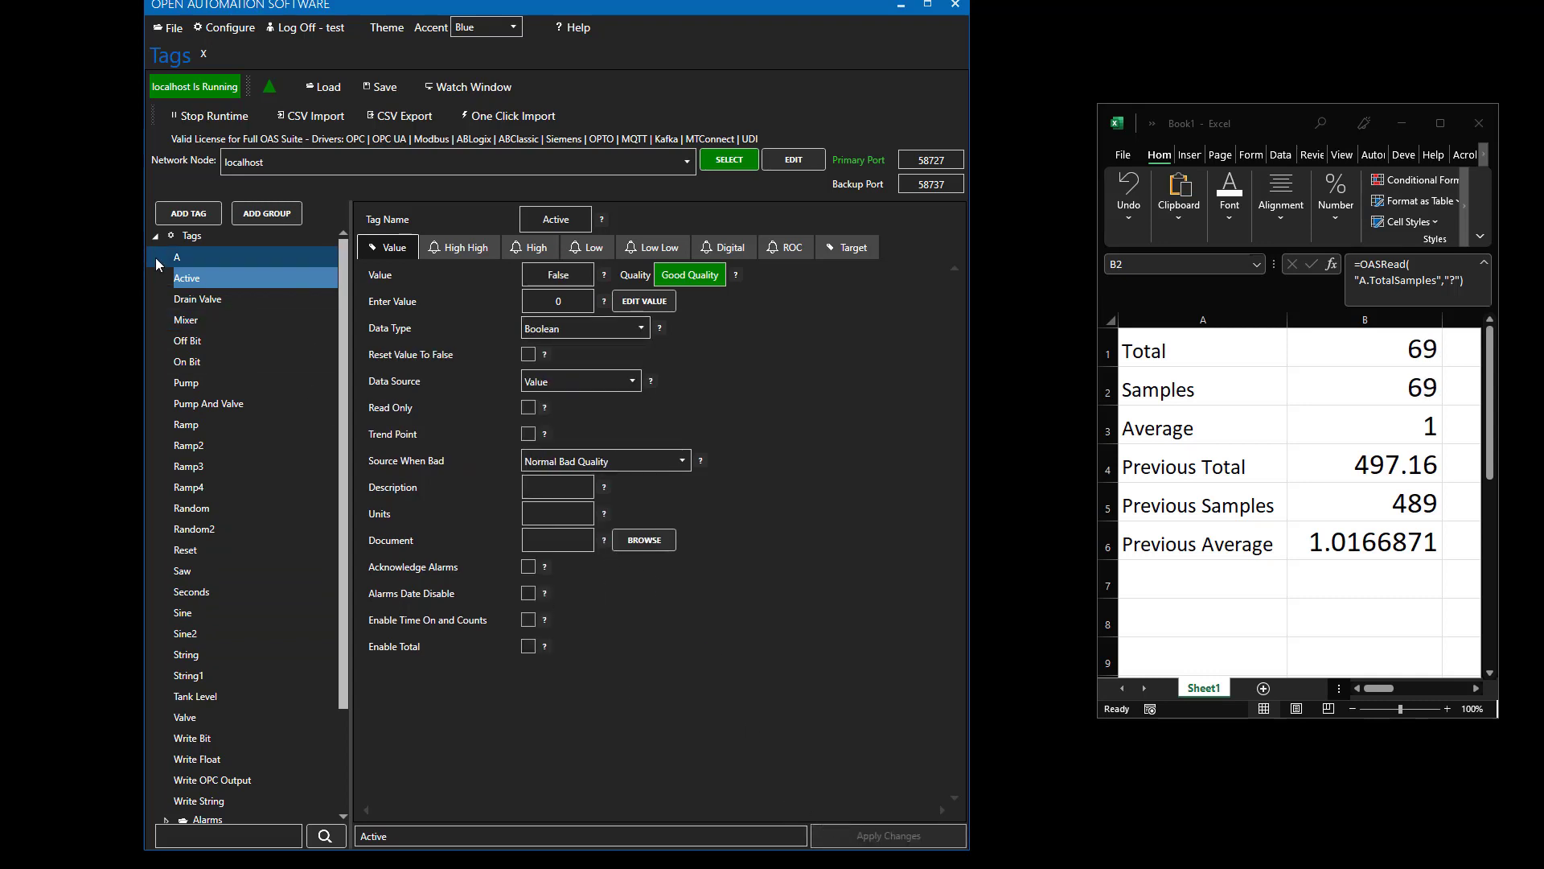
- Enable Total Active by Tag on tag A, choose Active.Value as the controlling tag and apply the change
click(182, 259)
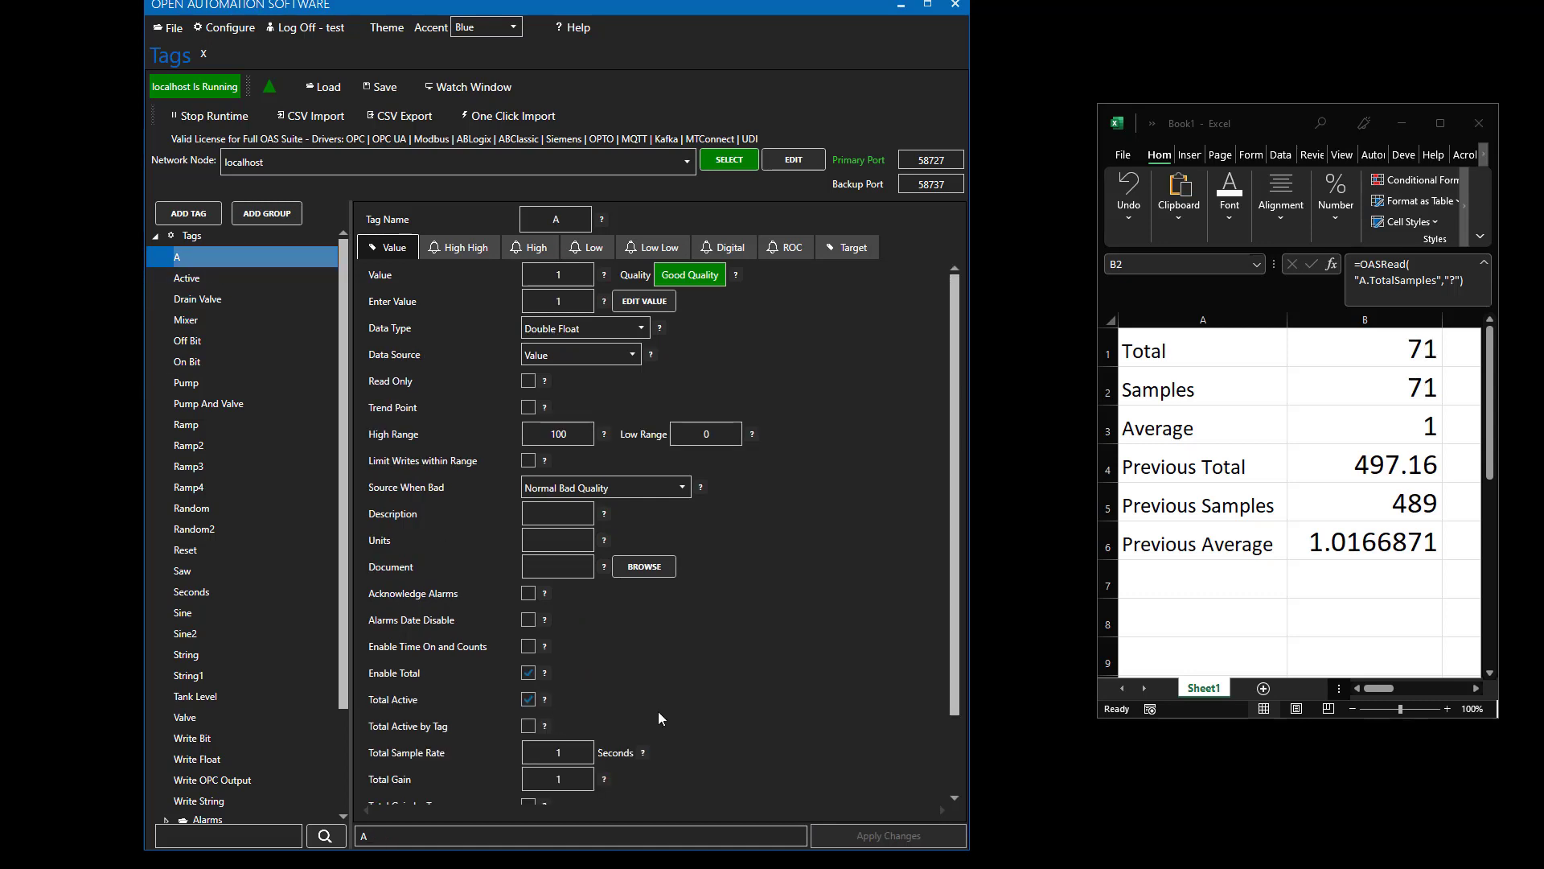
scroll(658, 711, down, 3)
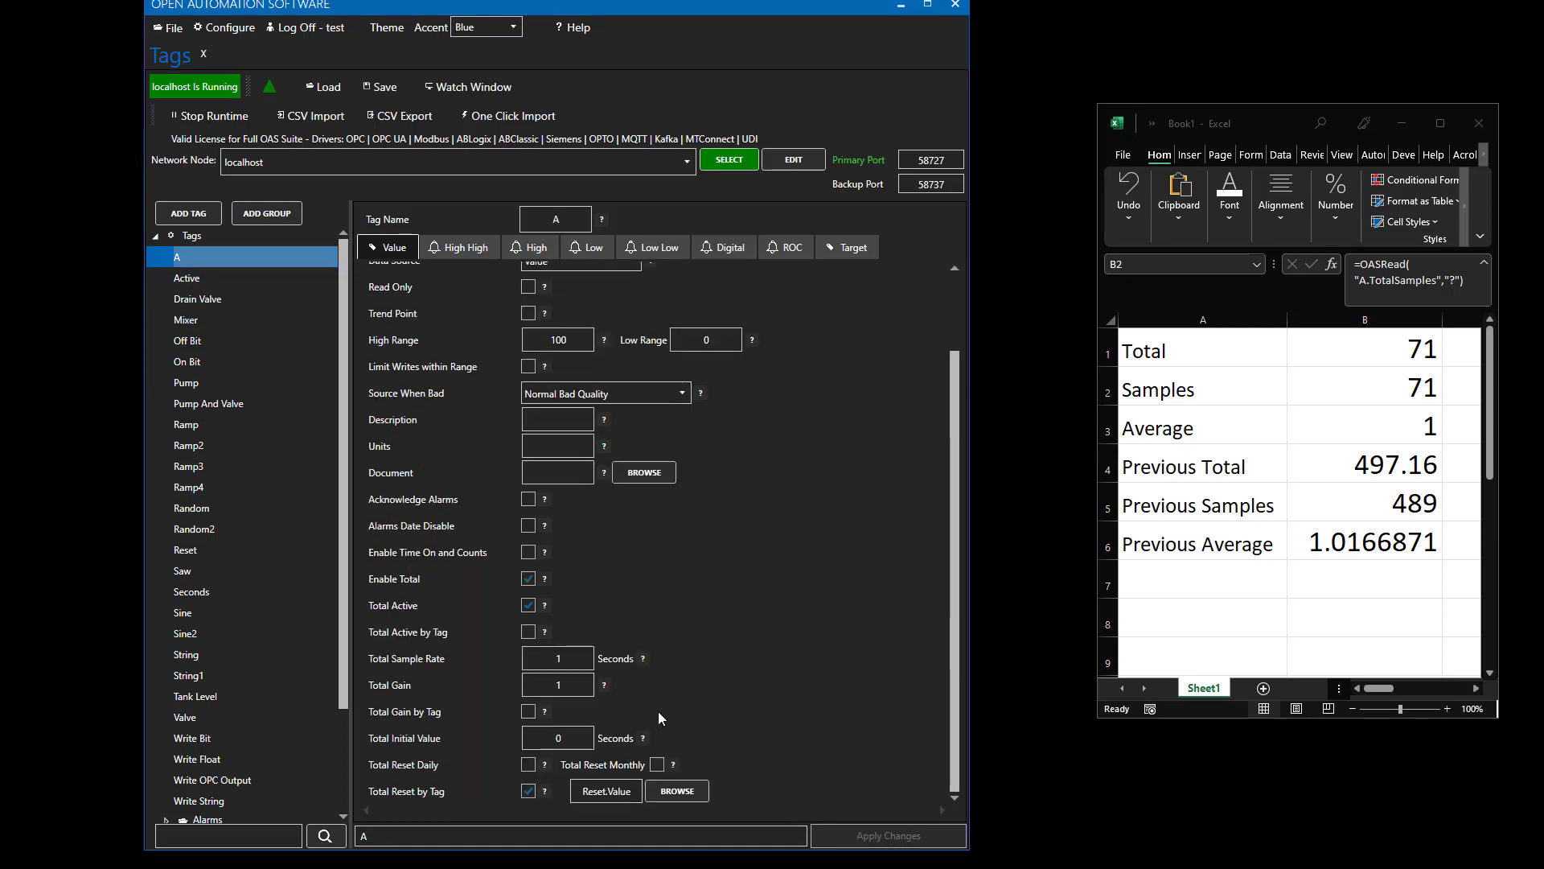
click(527, 631)
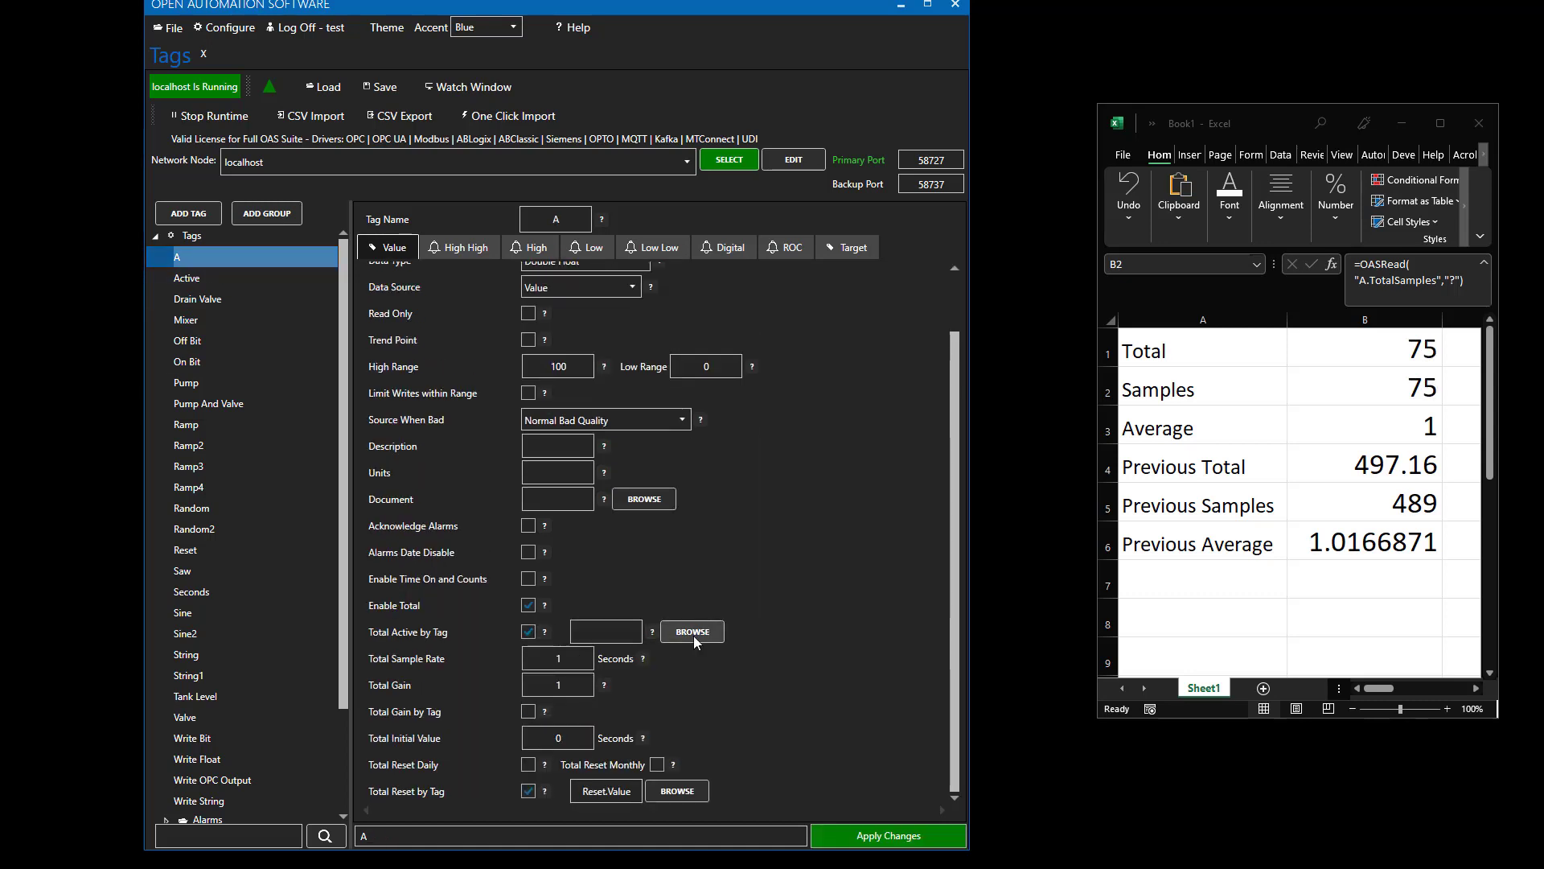
click(693, 635)
click(1050, 308)
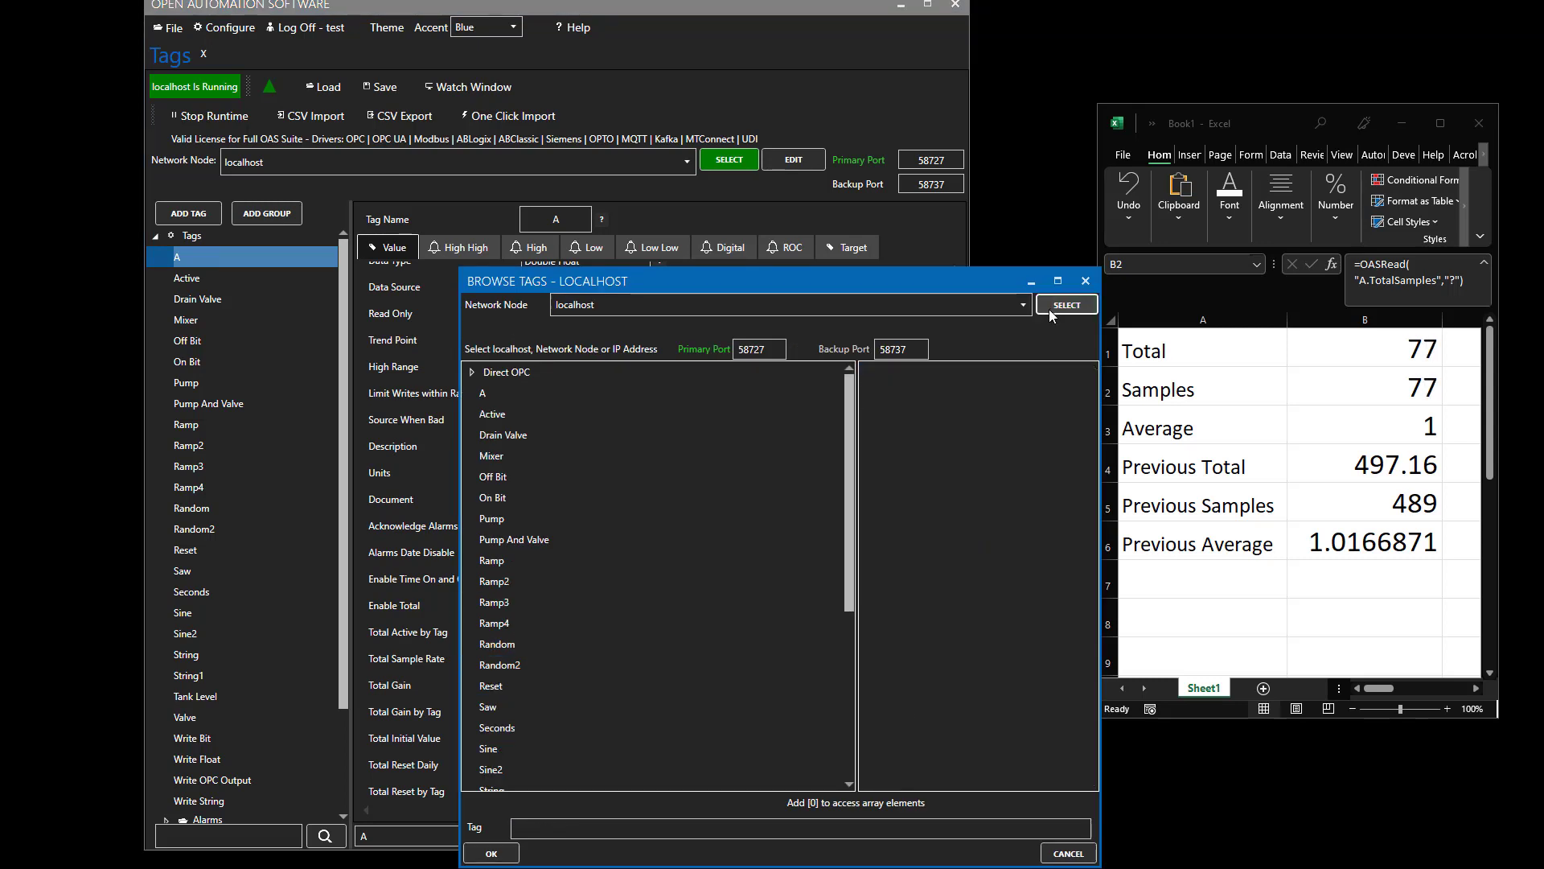
click(528, 392)
click(532, 413)
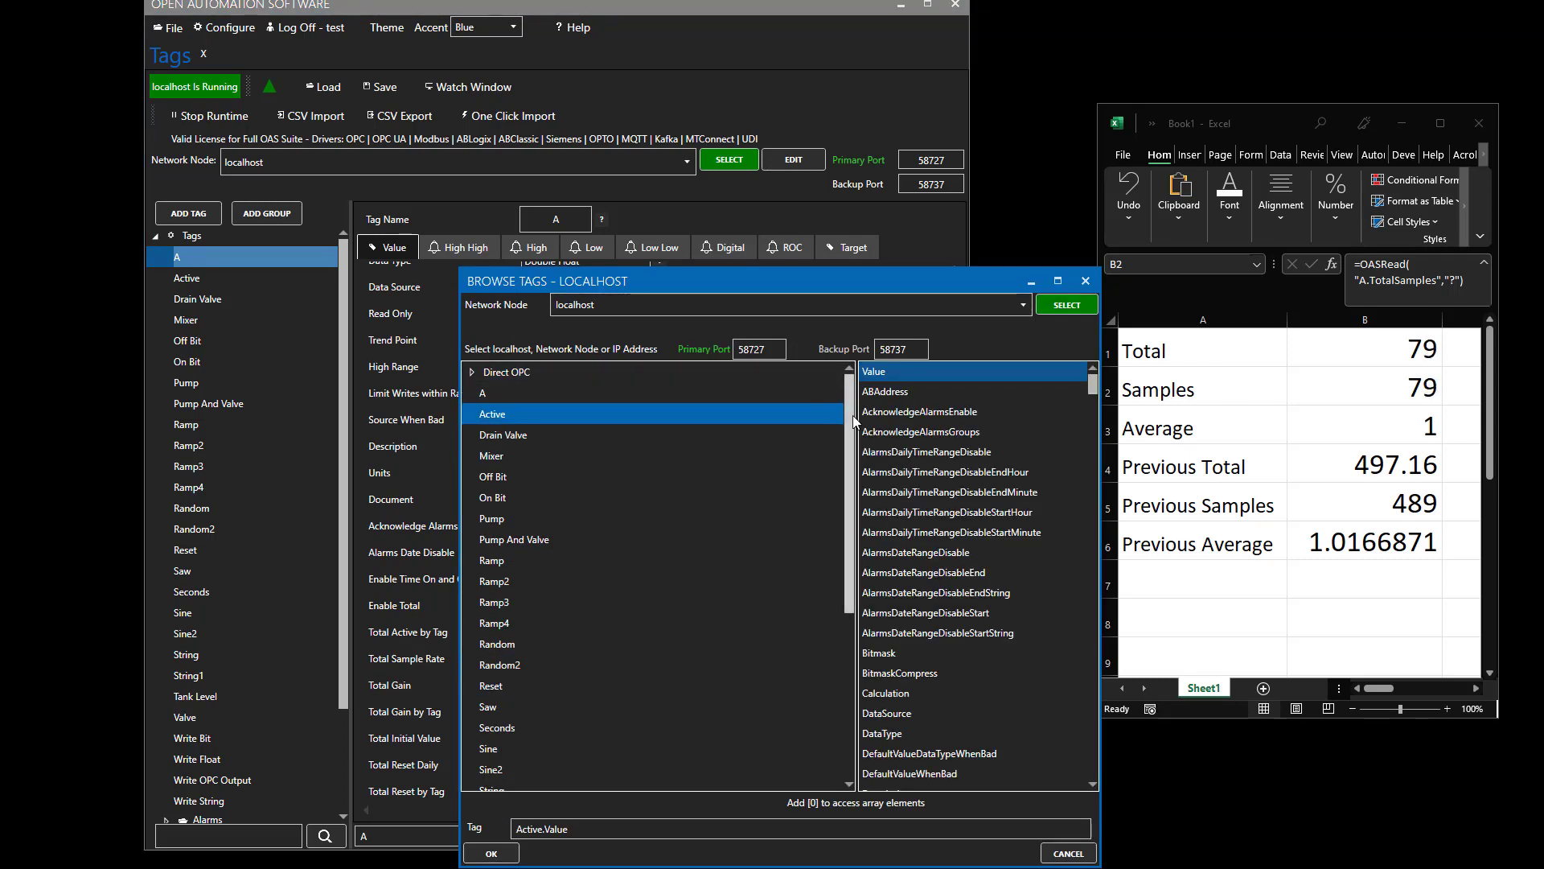
click(491, 853)
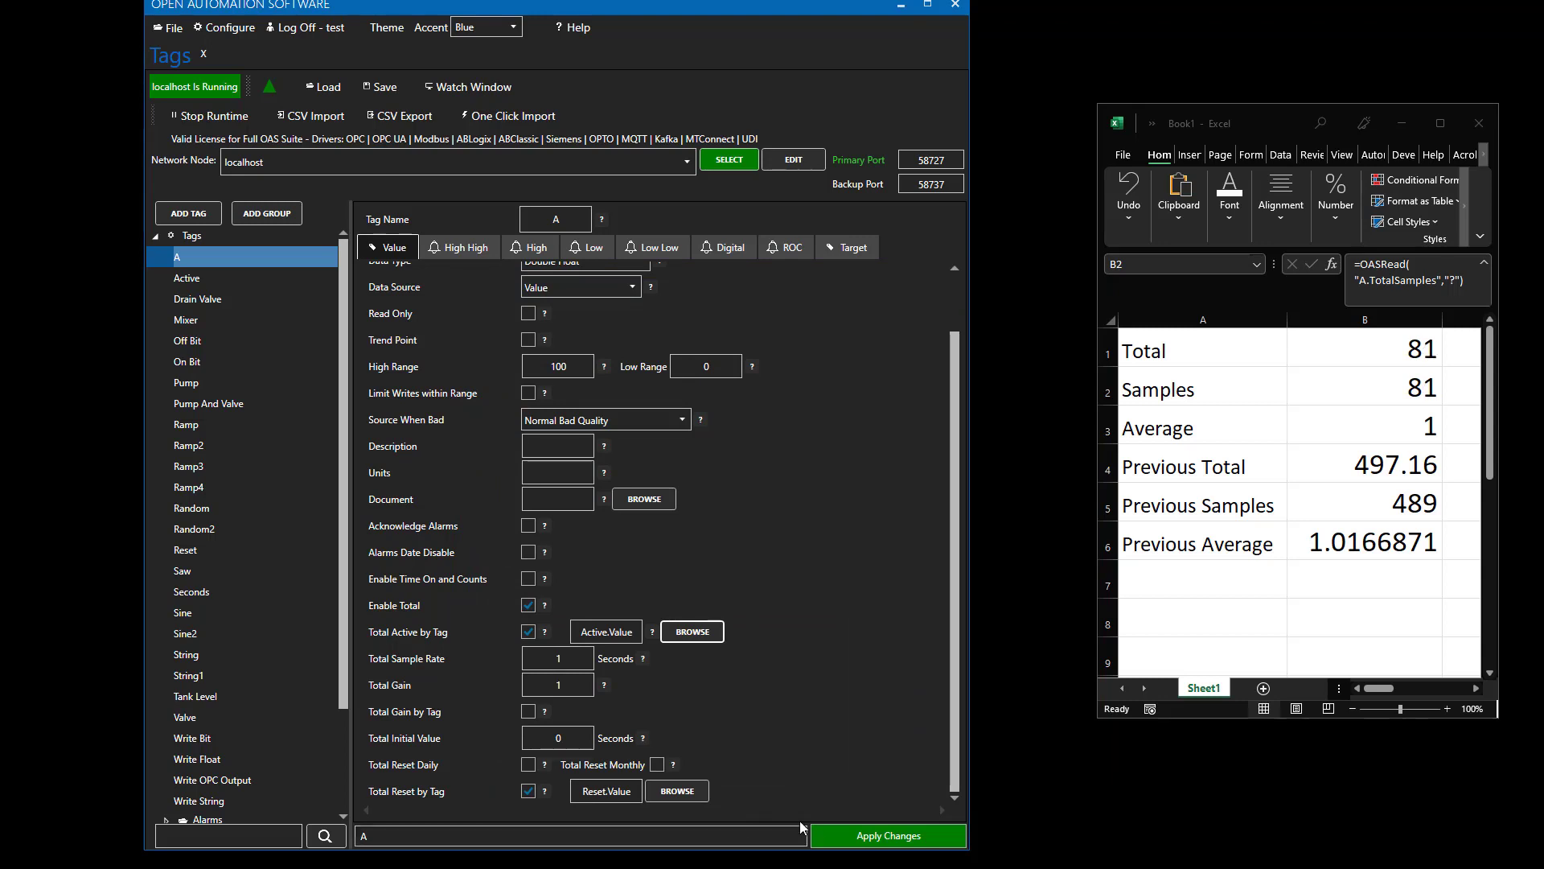
click(847, 841)
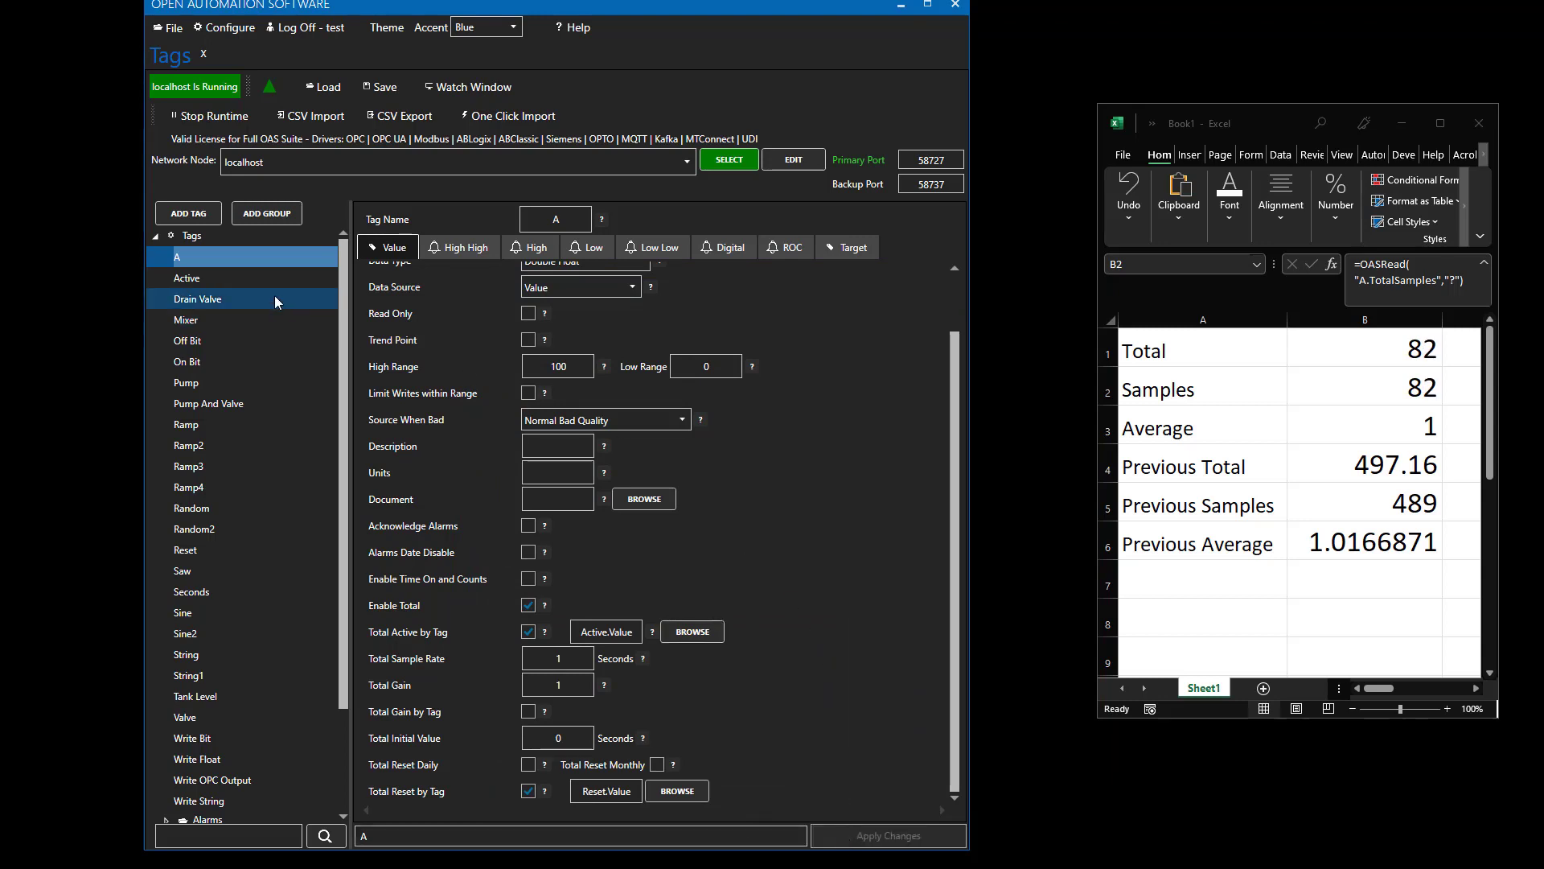
- Set the Active tag's value to 1 and apply it to start tag A's totalizing
click(218, 276)
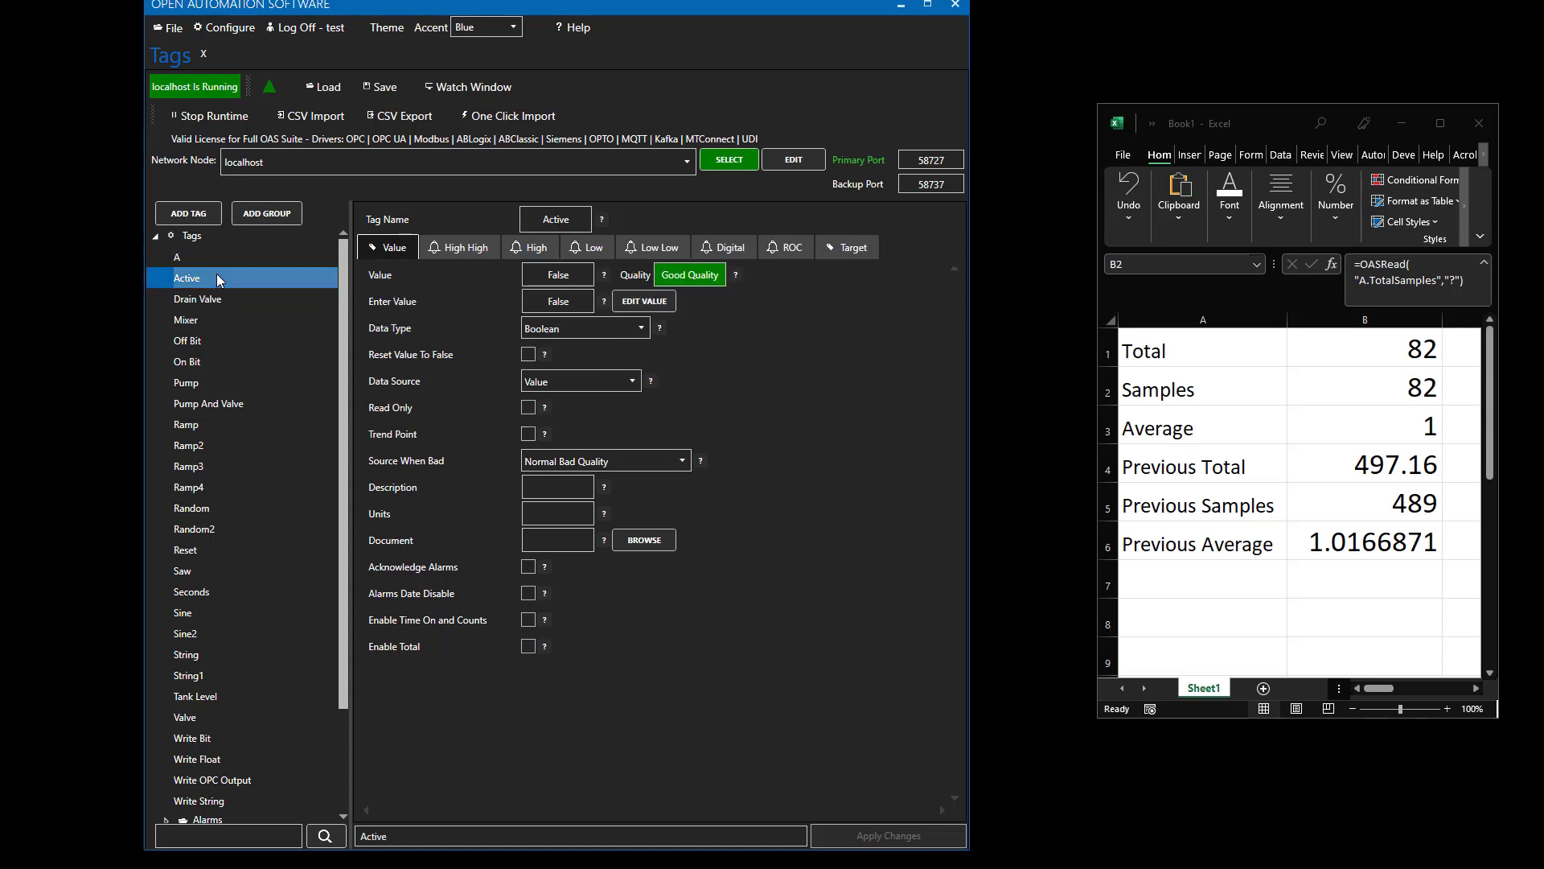
double_click(576, 300)
text(1)
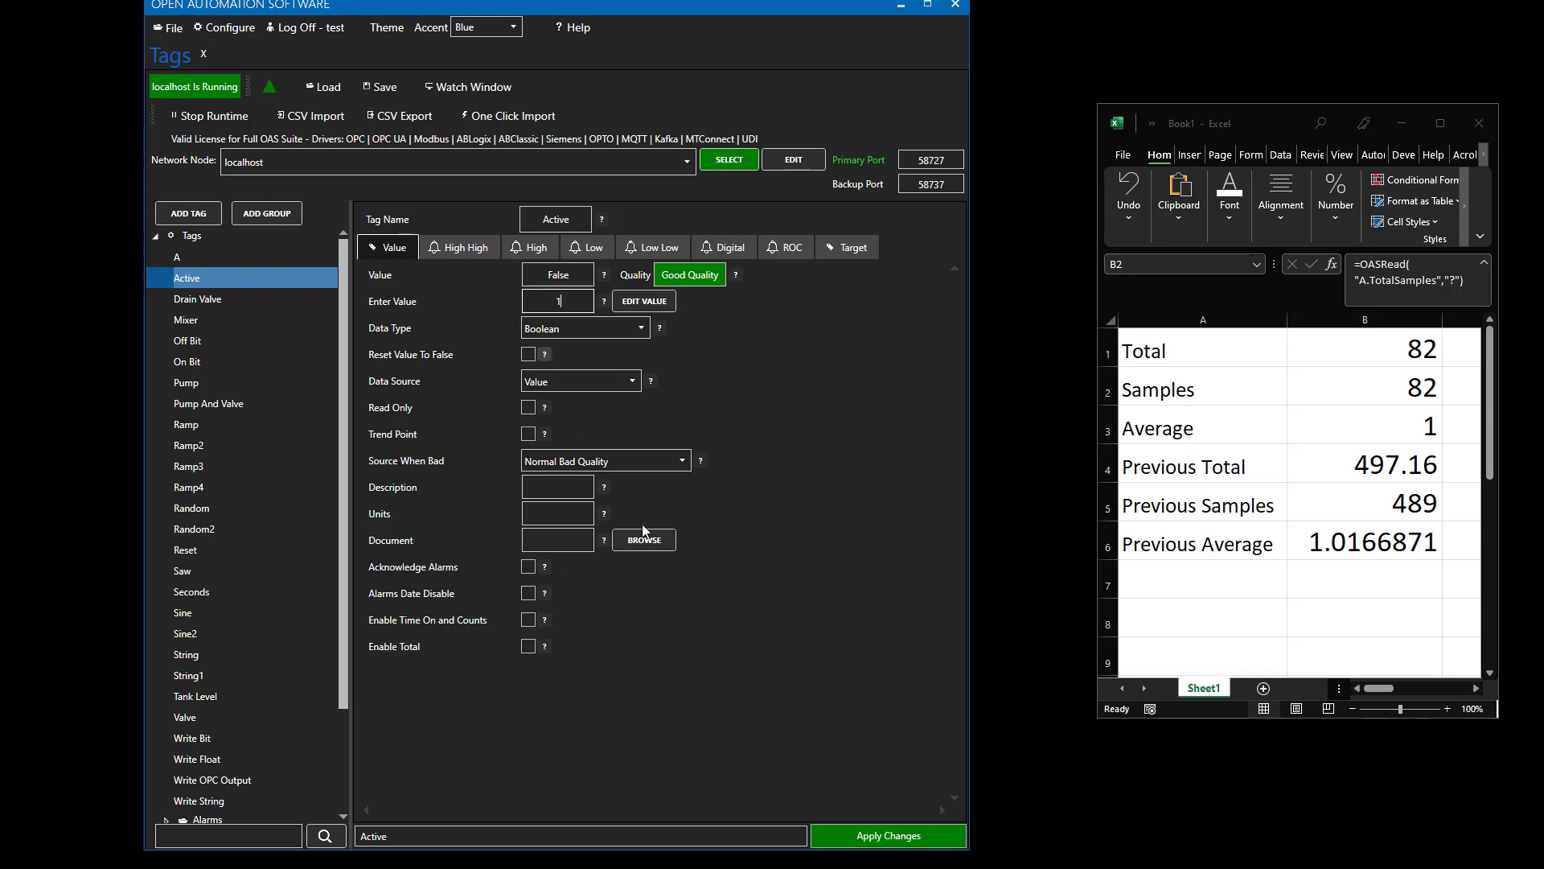
click(898, 833)
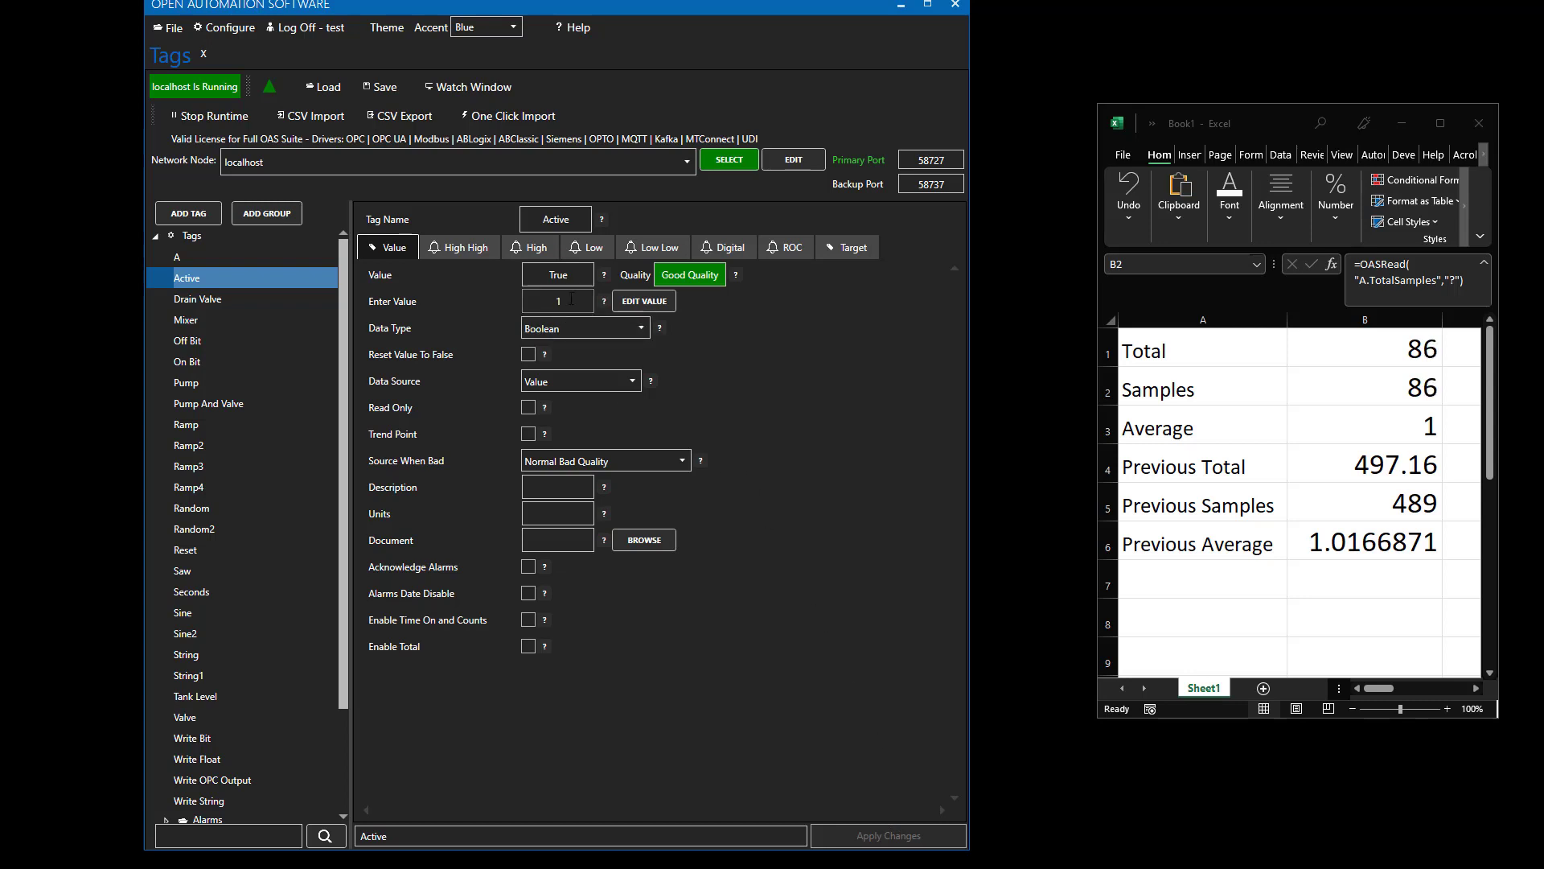
- Switch the Active tag's value to 0 and back to 1, applying each value to pause and resume totalizing
drag(570, 302, 525, 299)
text(0)
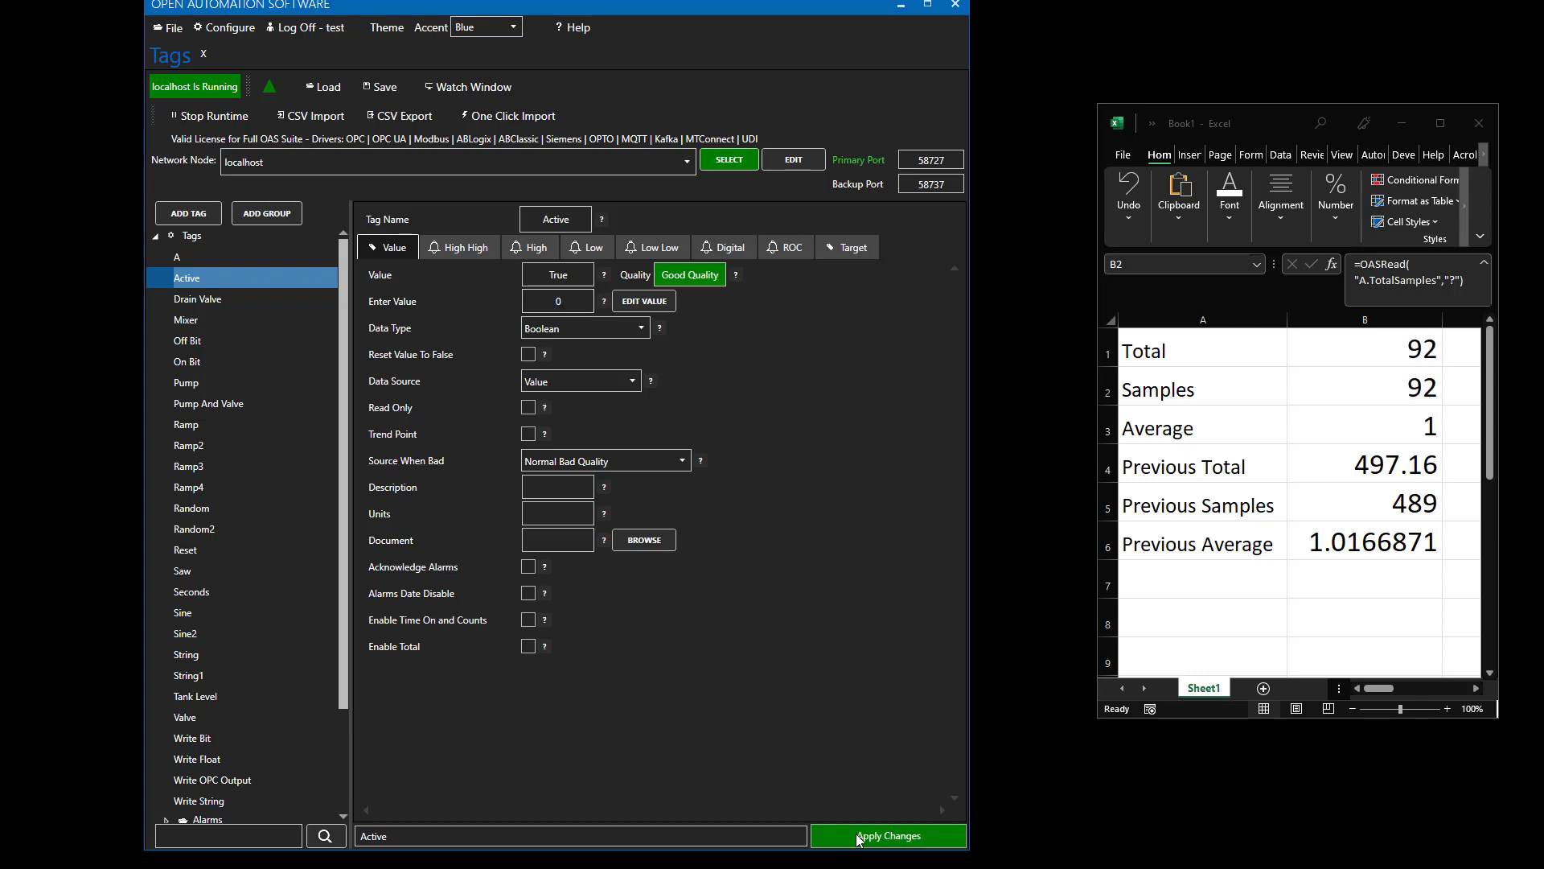
click(858, 836)
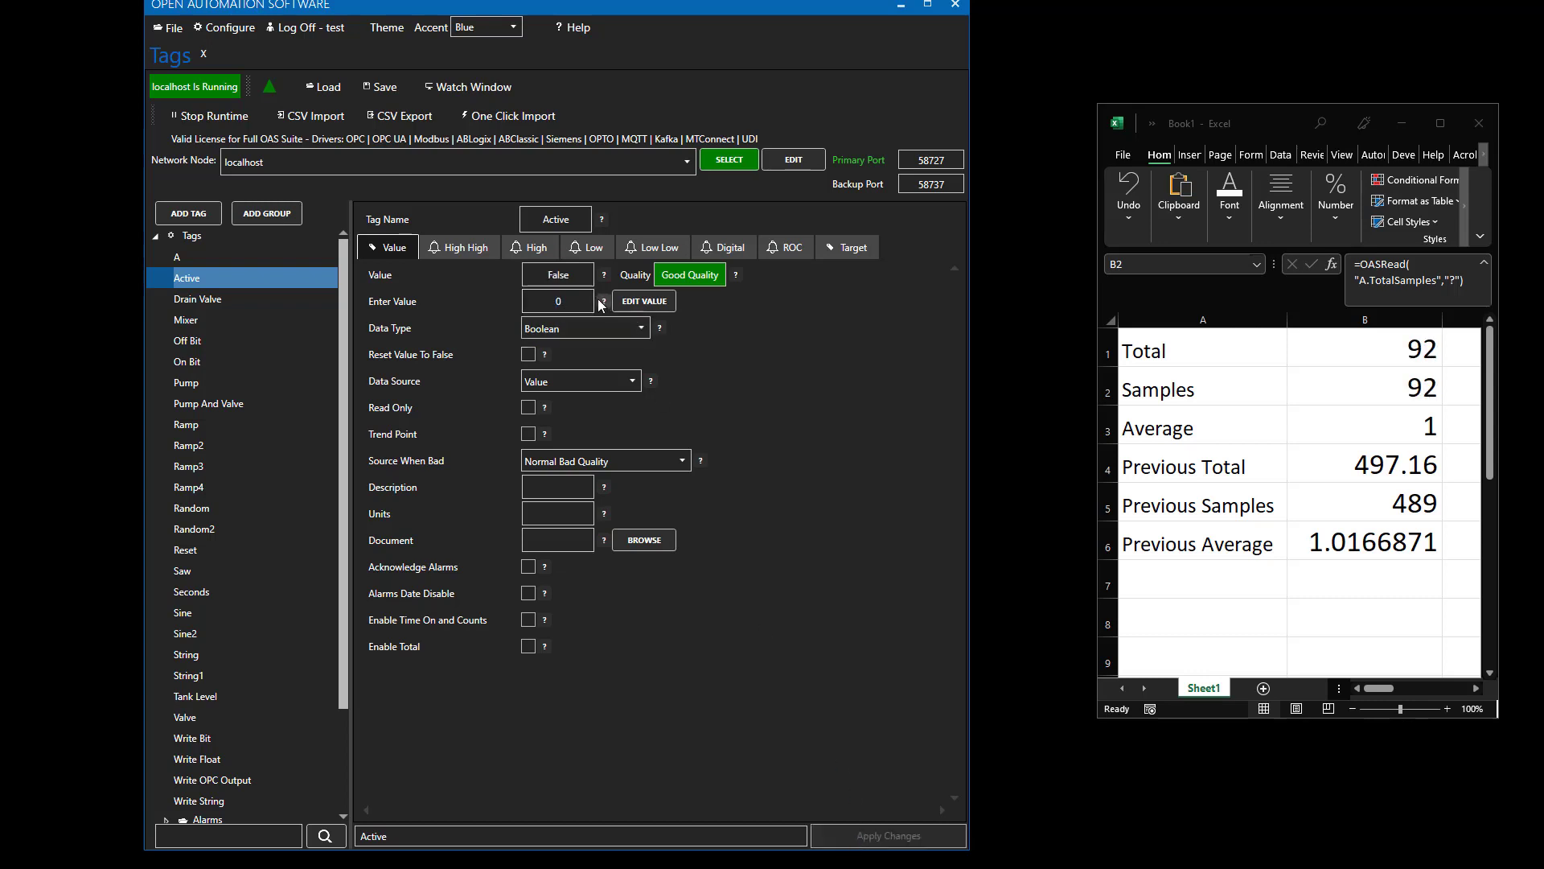
text(1)
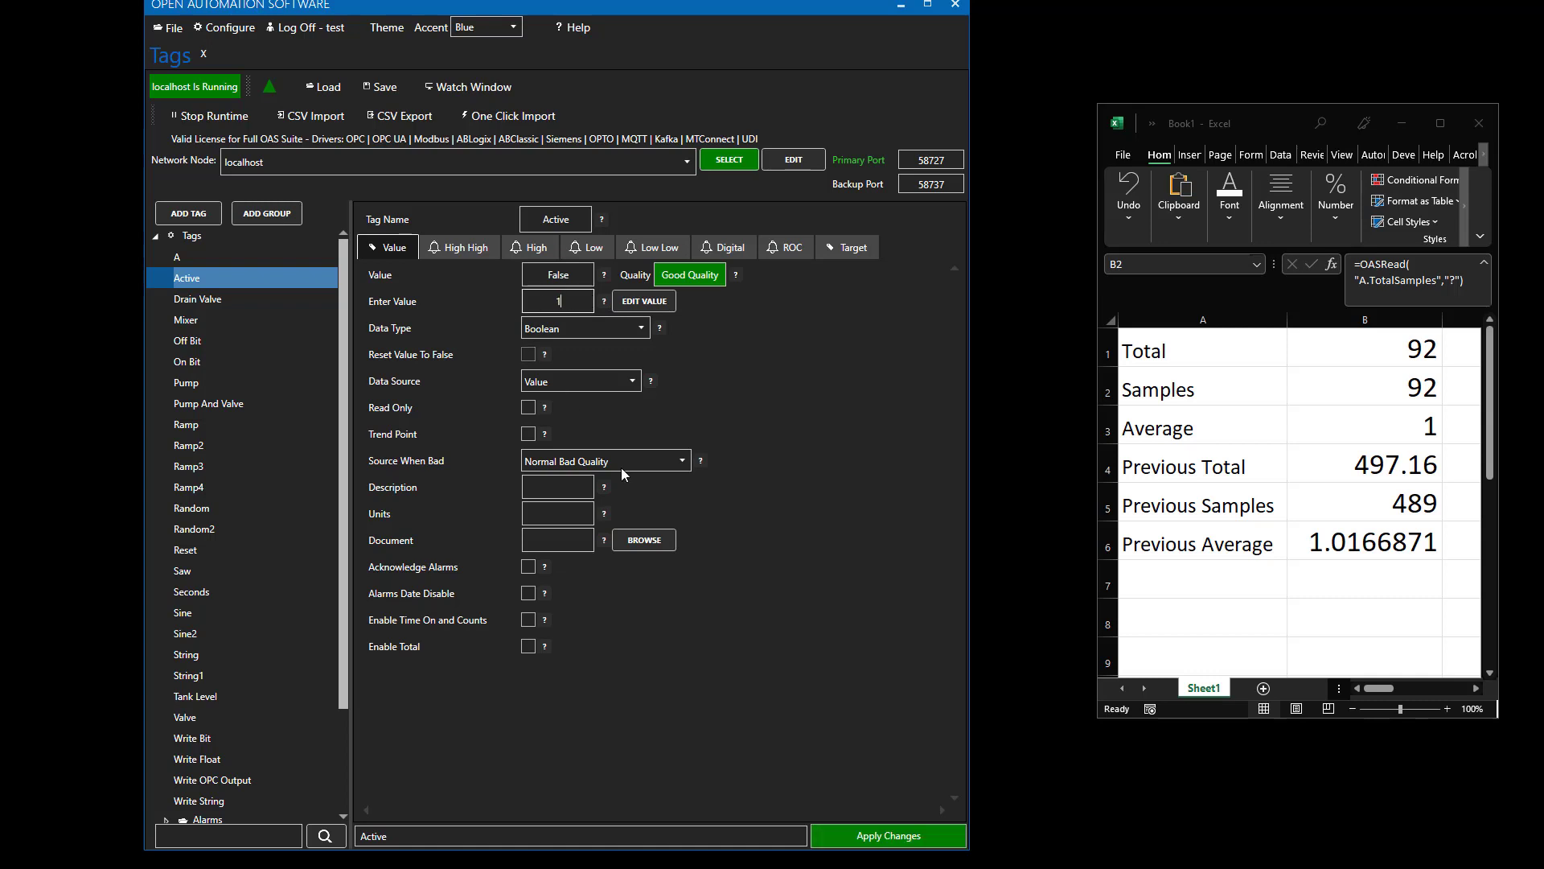
click(907, 835)
- Set tag A's Total Initial Value to 1000 and apply the change
click(207, 255)
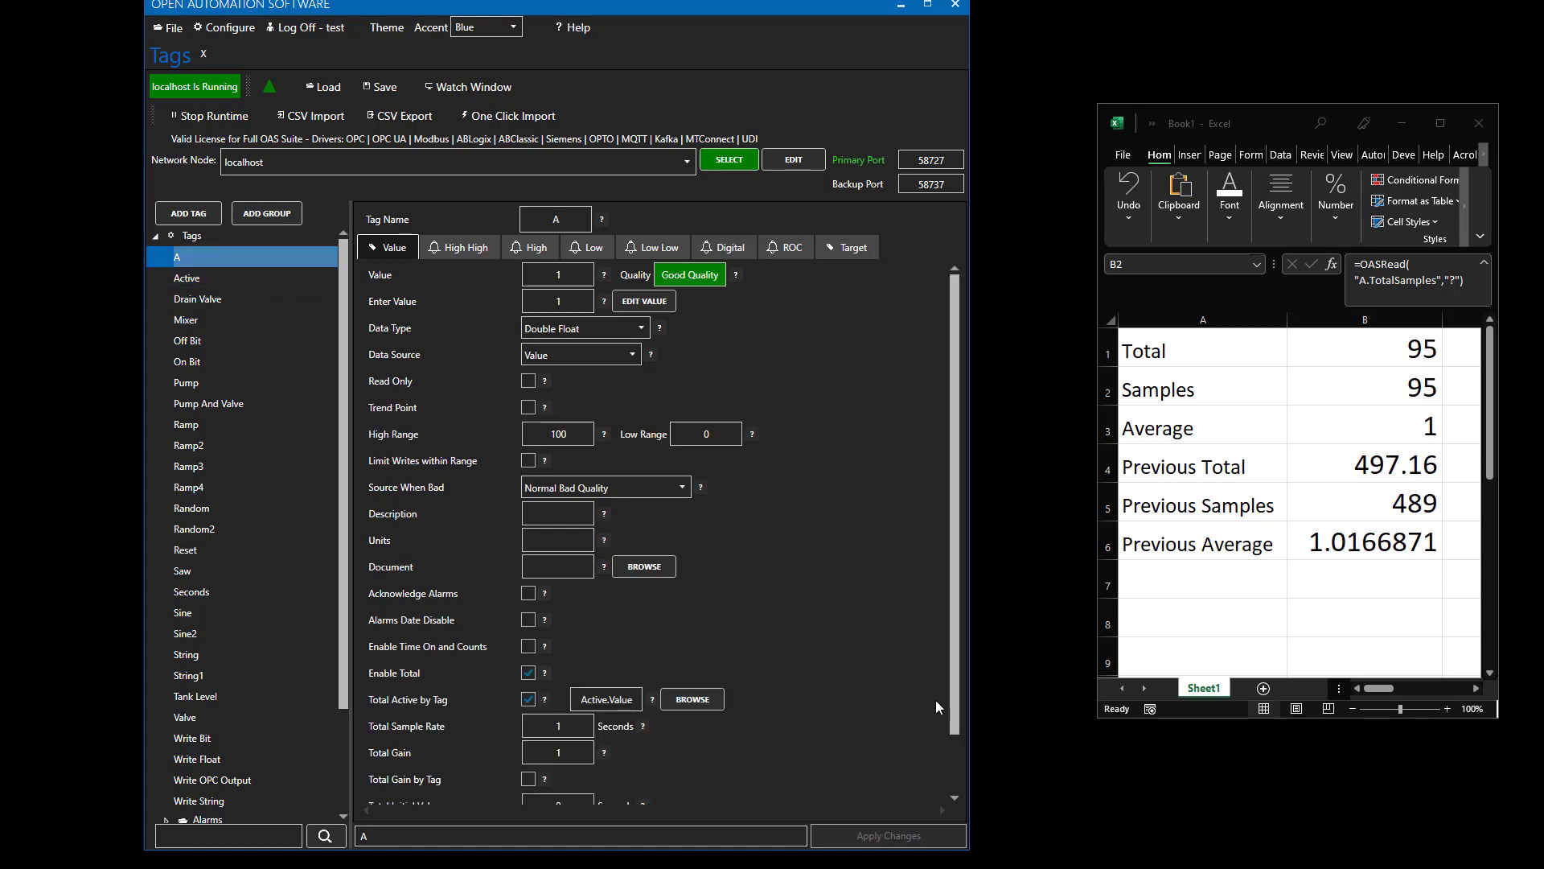
click(957, 753)
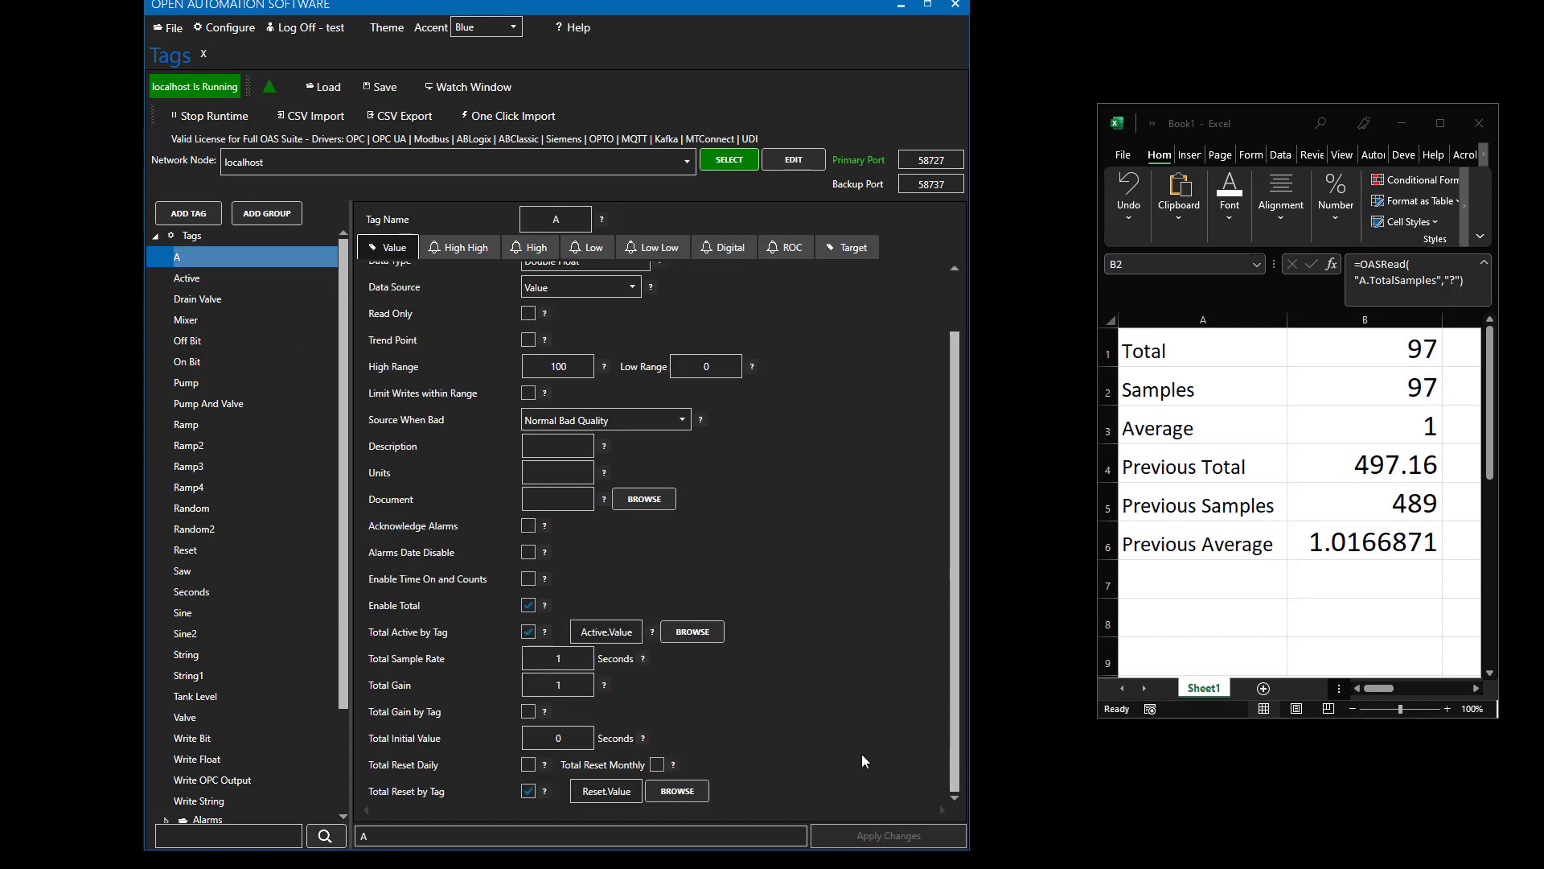
click(576, 738)
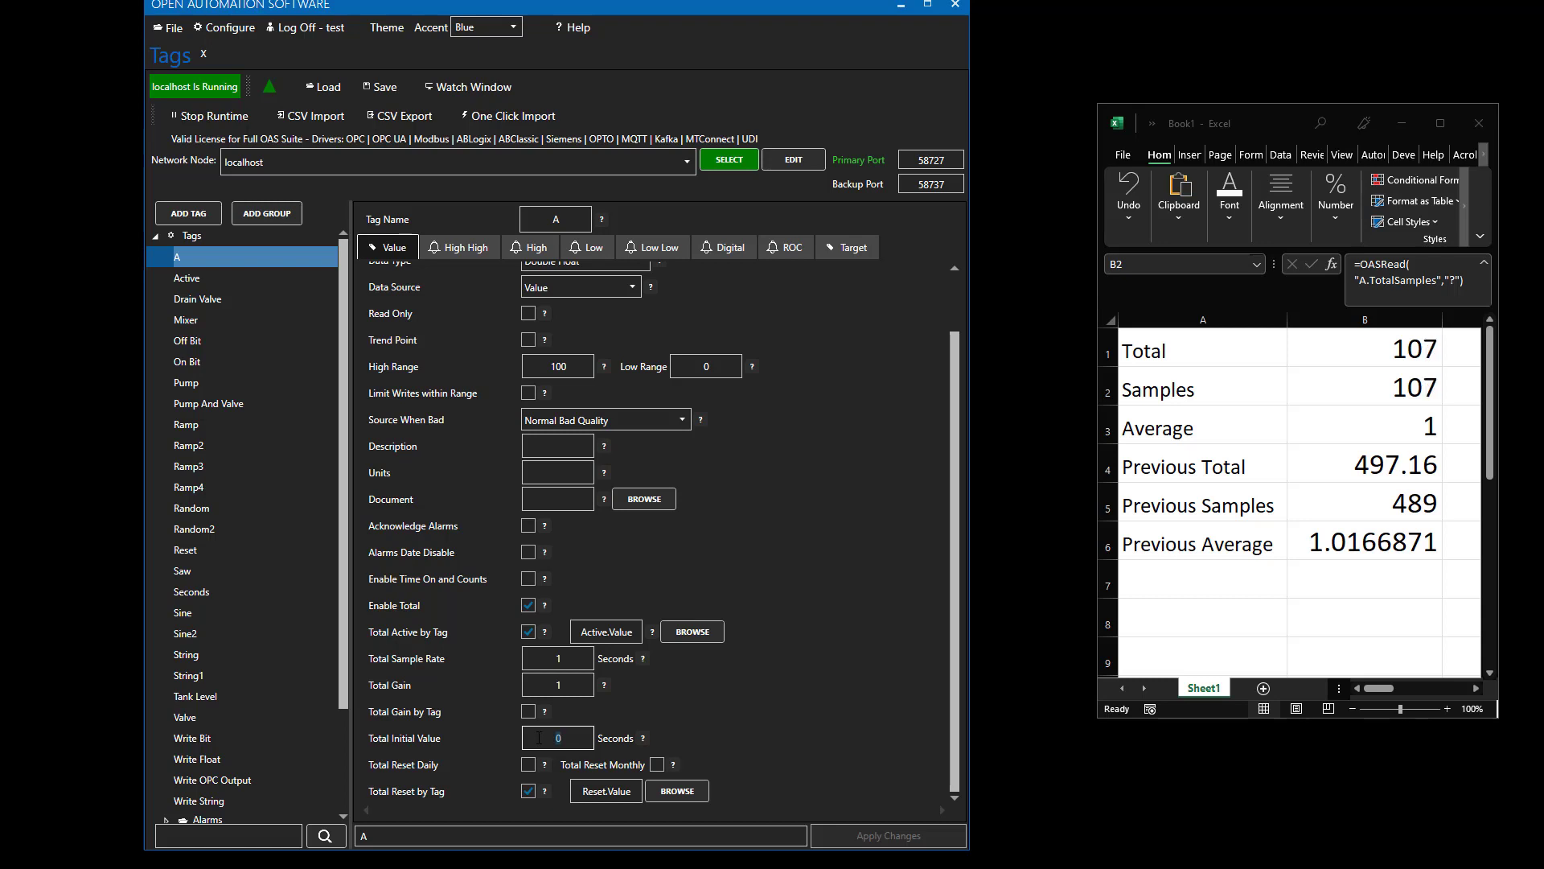
text(100)
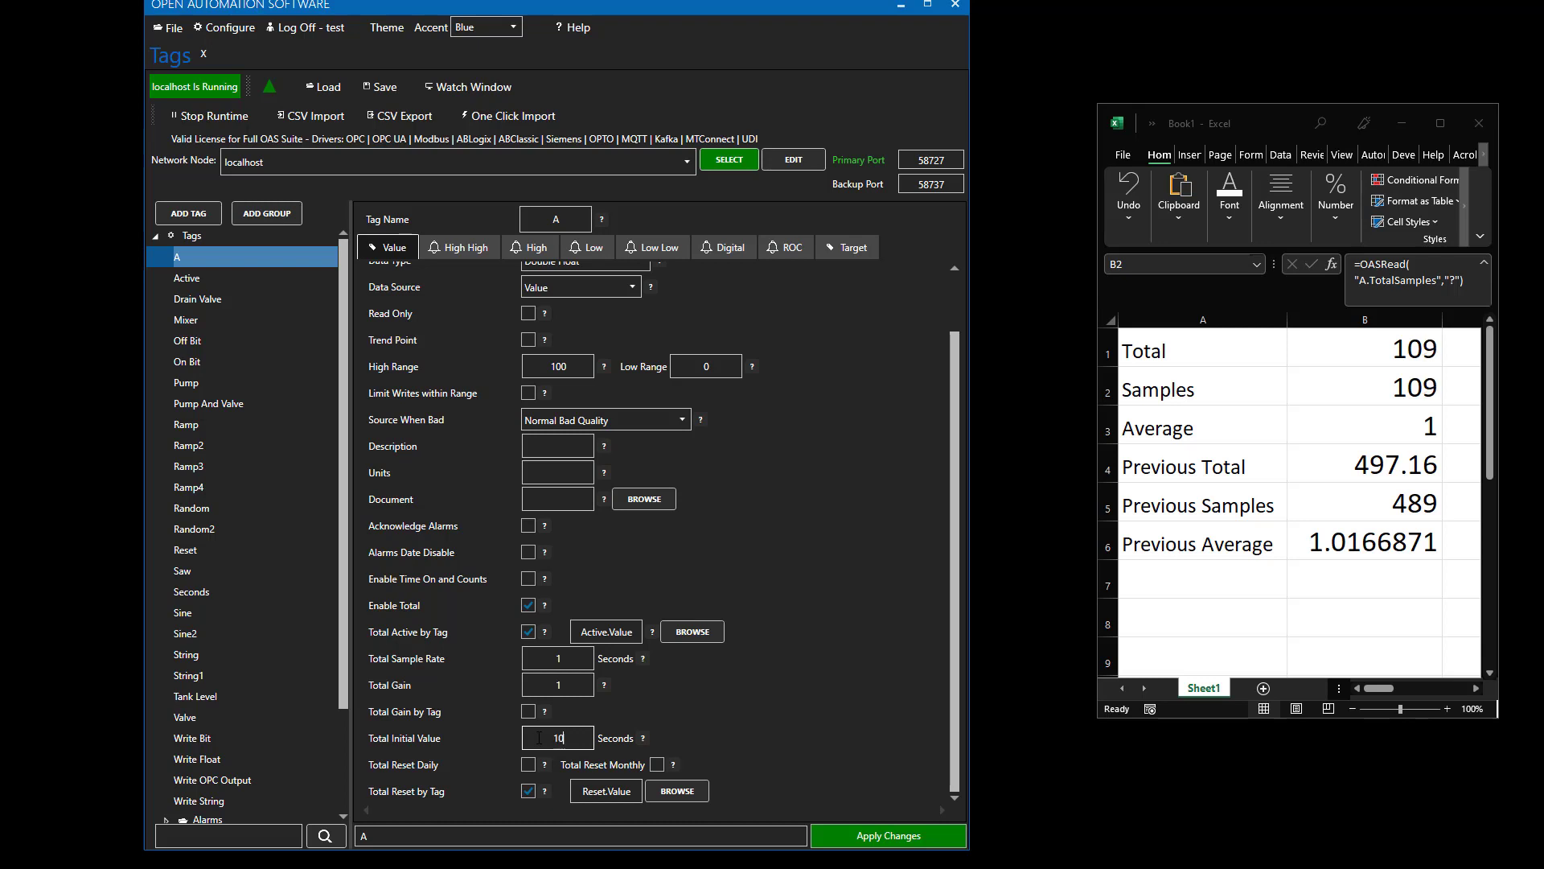
text(0)
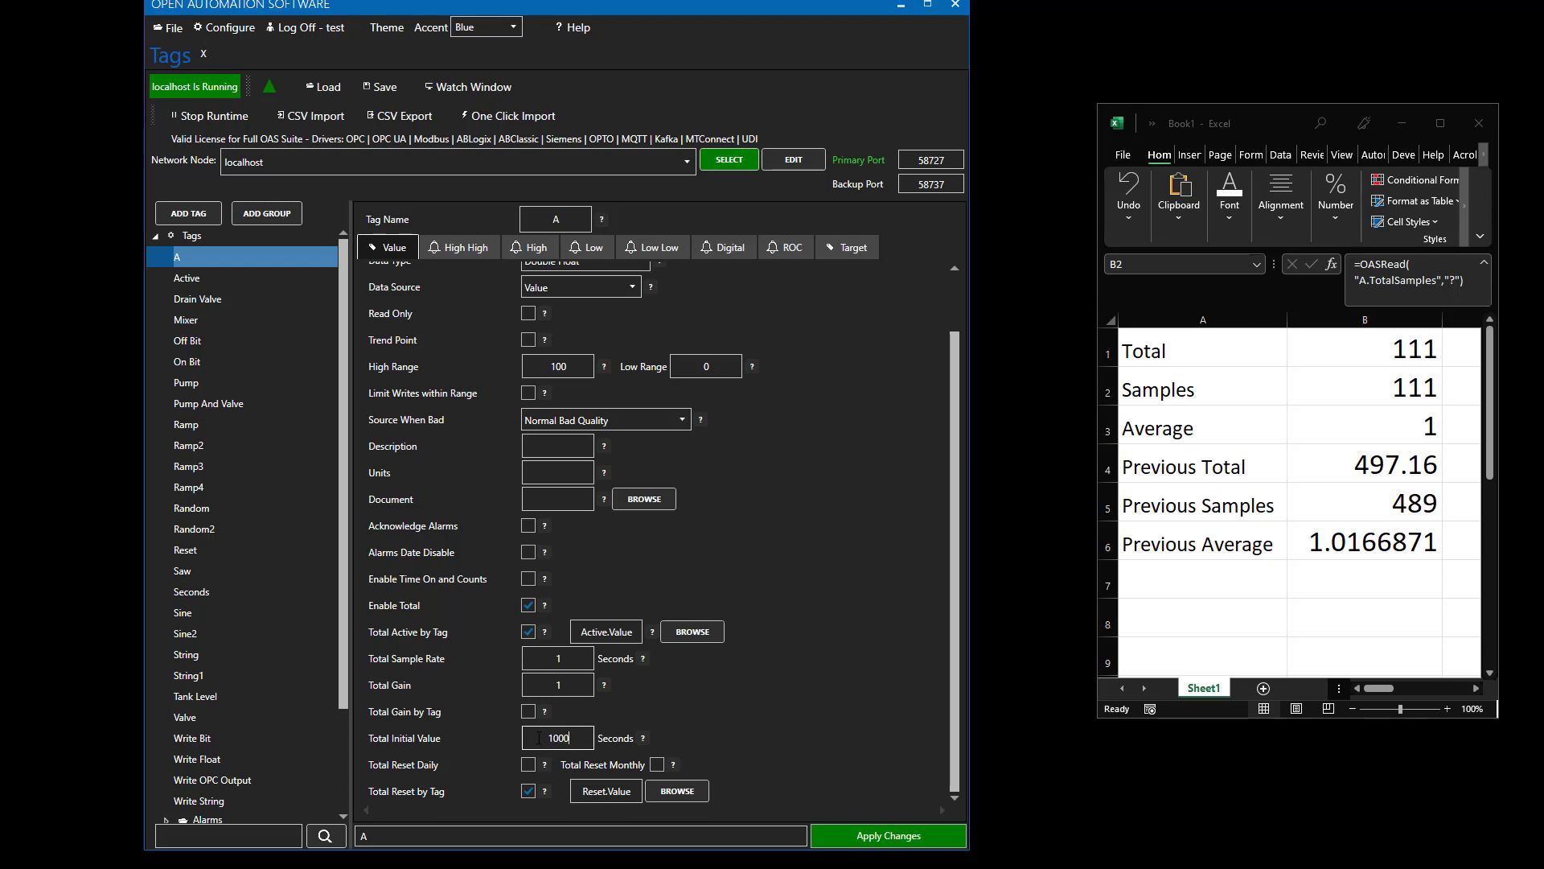
click(895, 836)
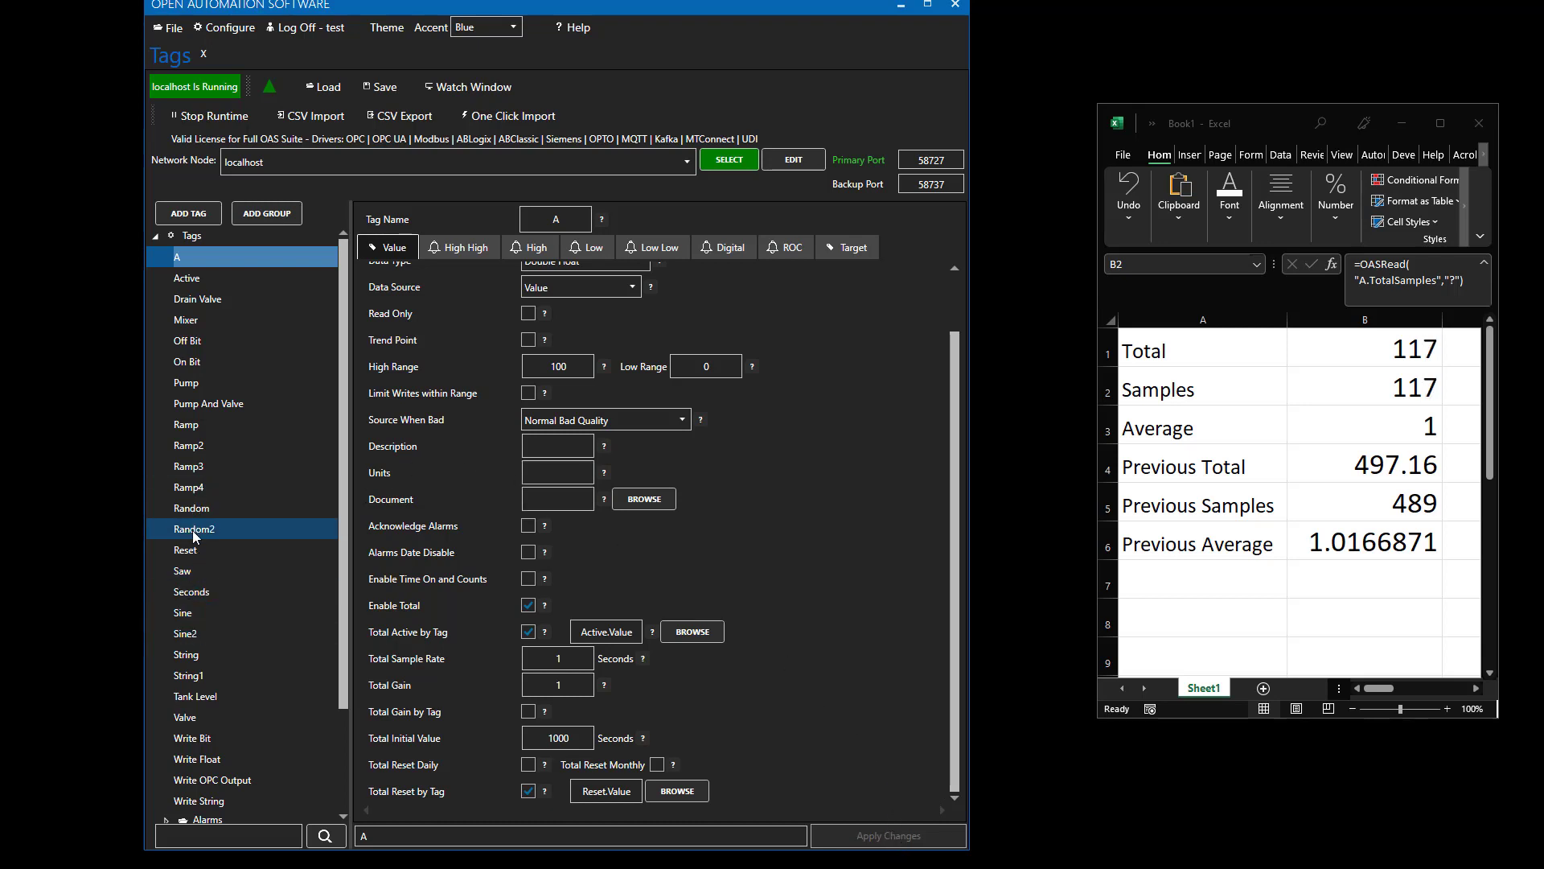
- Switch the Reset tag's value to 0 and back to 1, applying each value to reset tag A's total
click(205, 555)
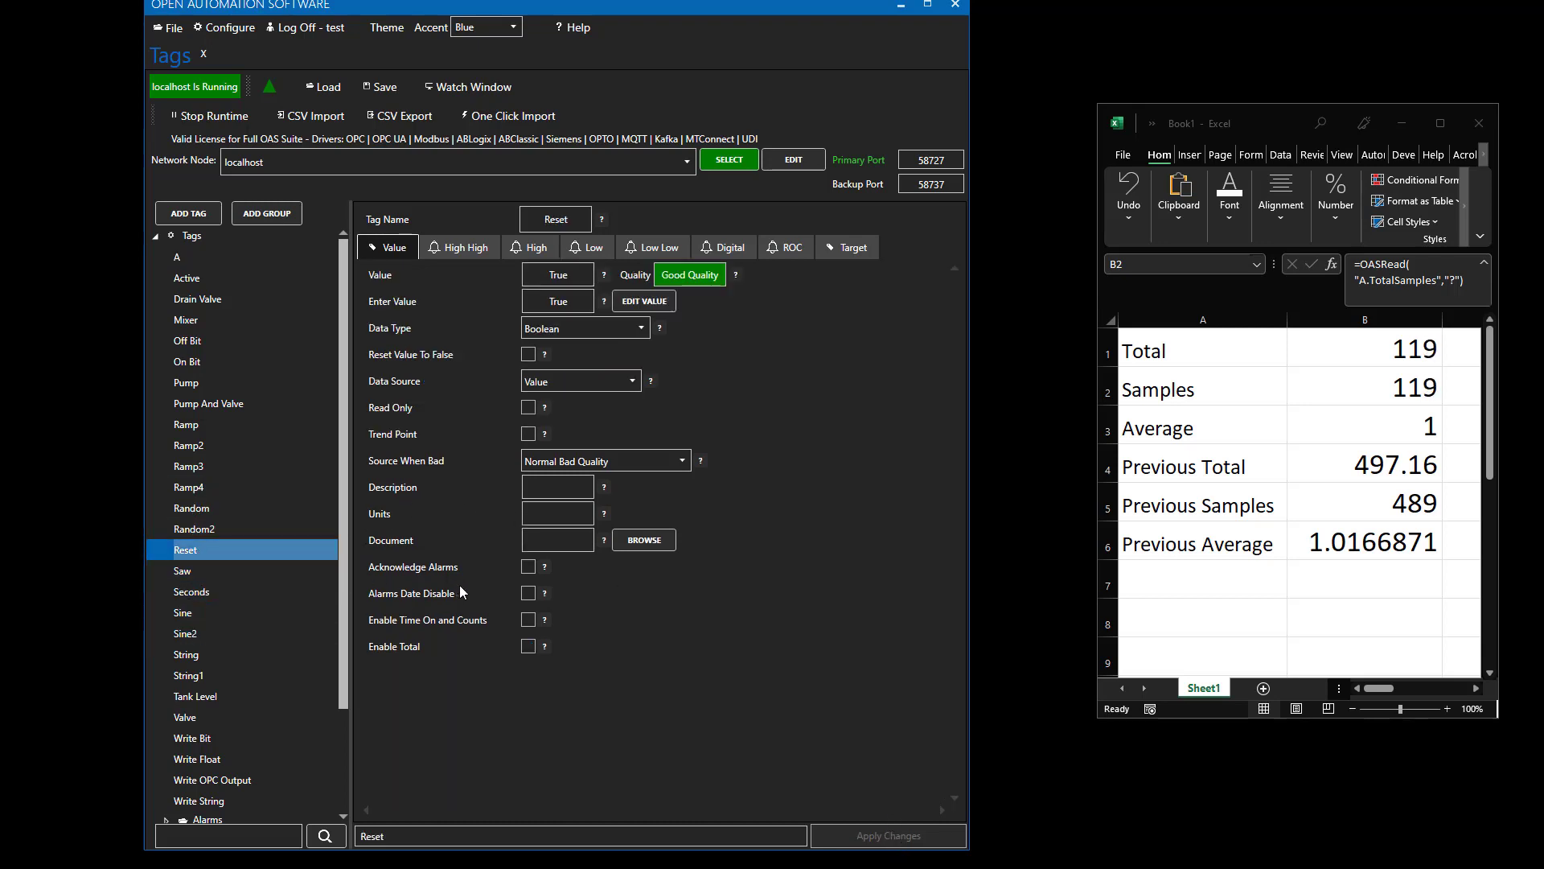
click(577, 308)
text(0)
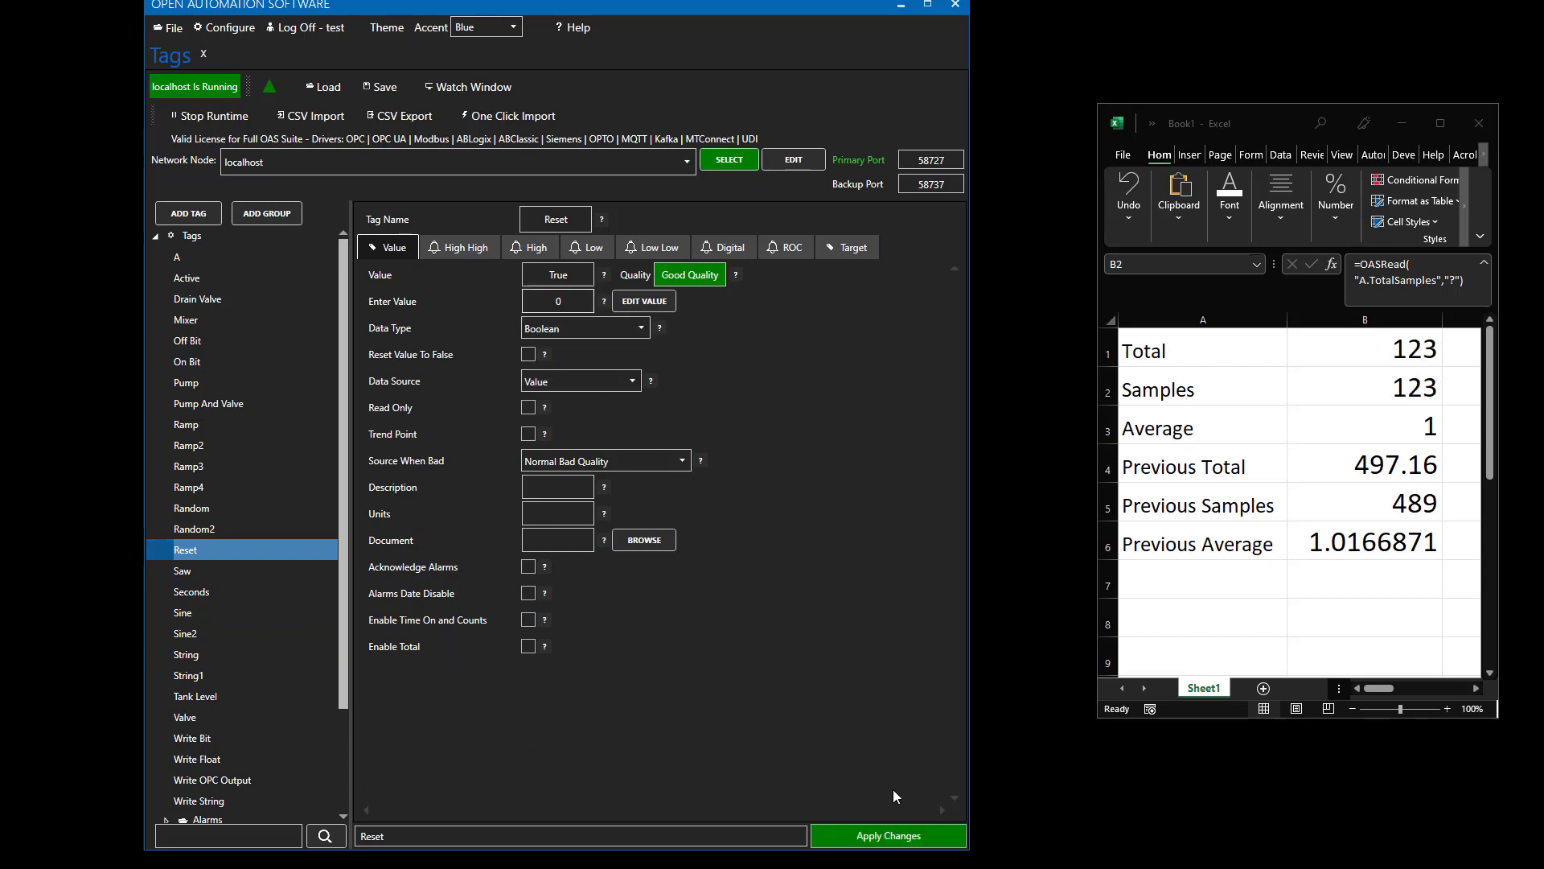
click(891, 836)
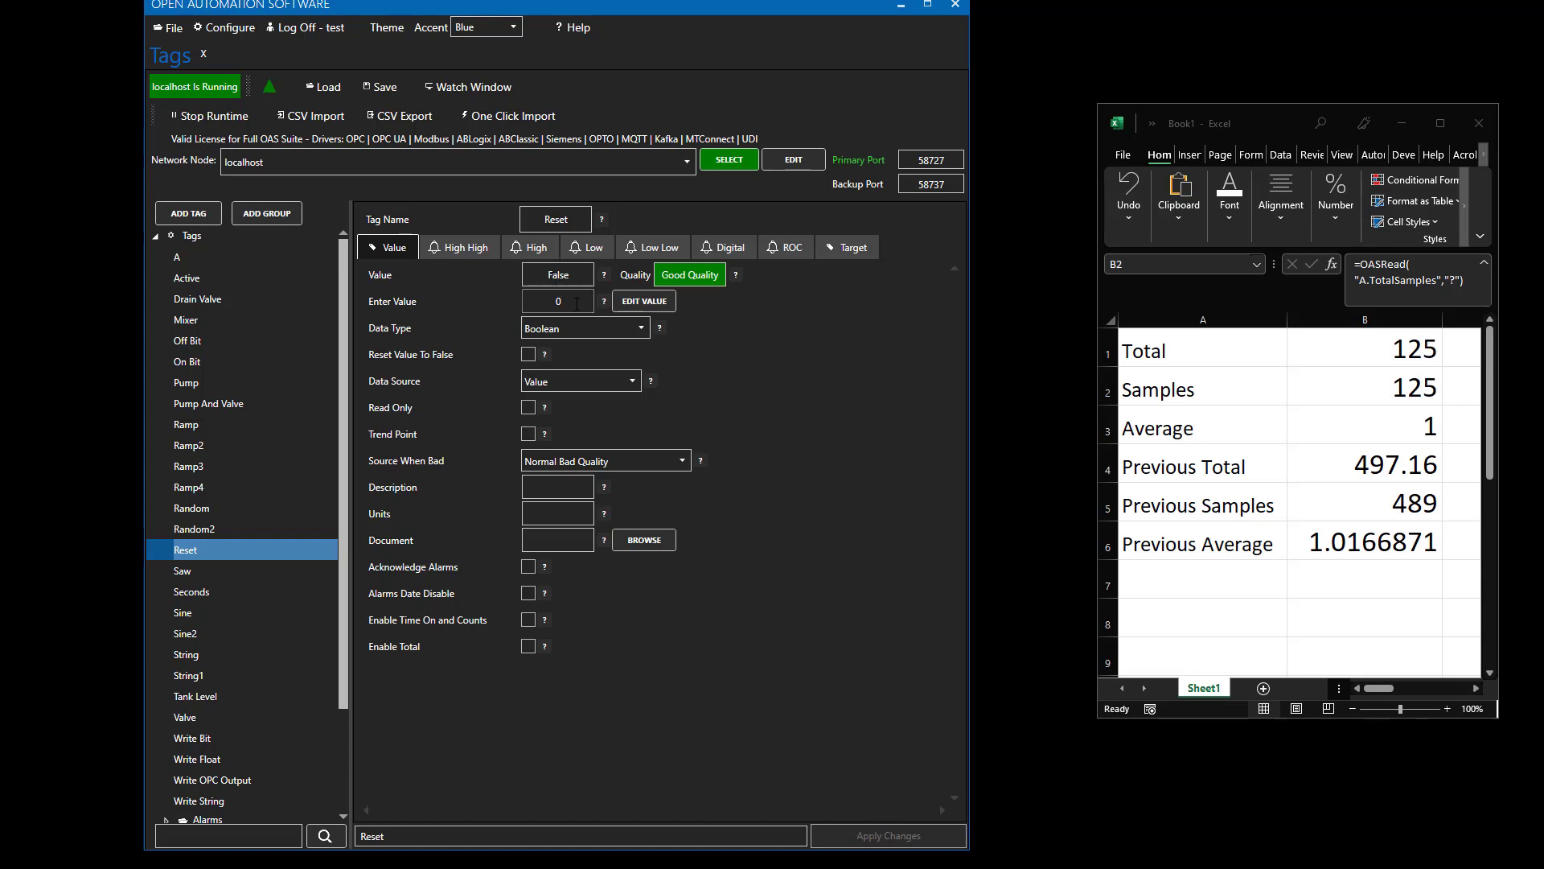
text(1)
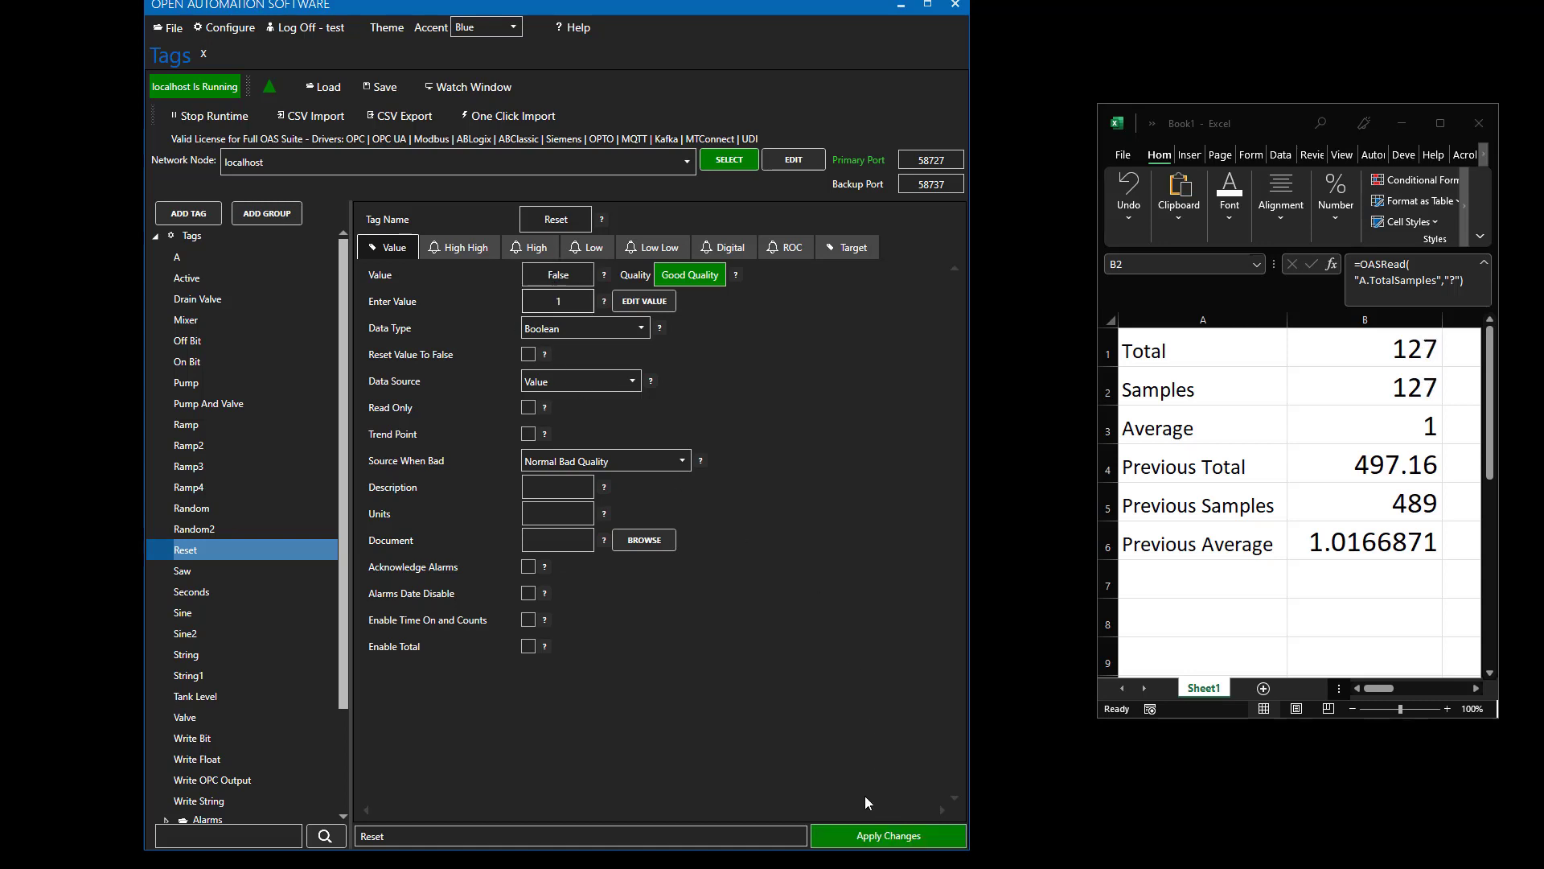
click(861, 825)
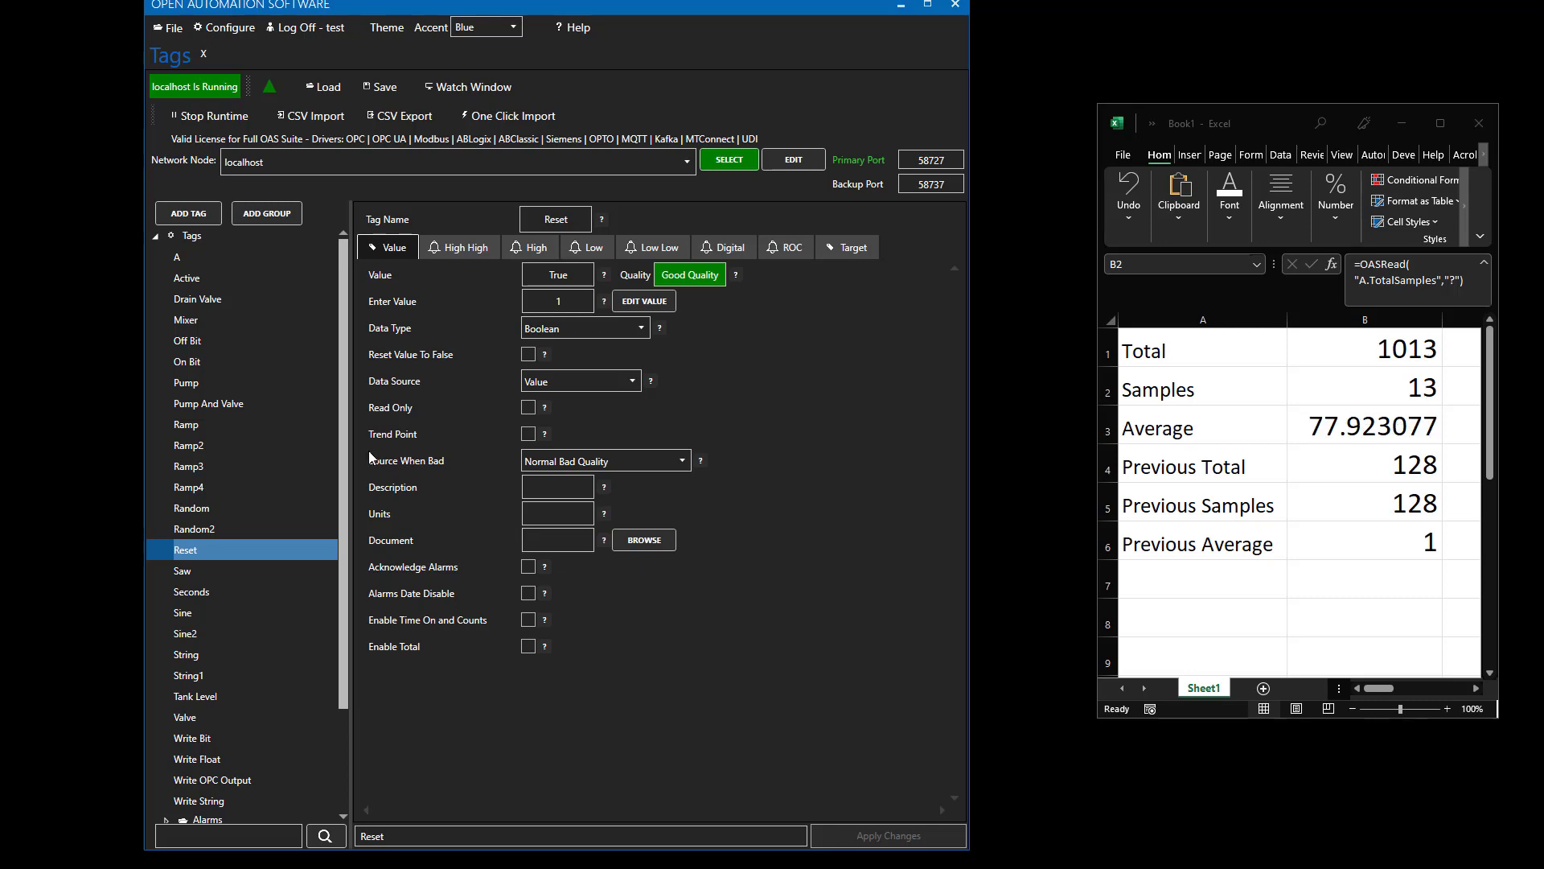
- Change tag A's data source to Simulation with the Ramp type and apply the change
click(202, 261)
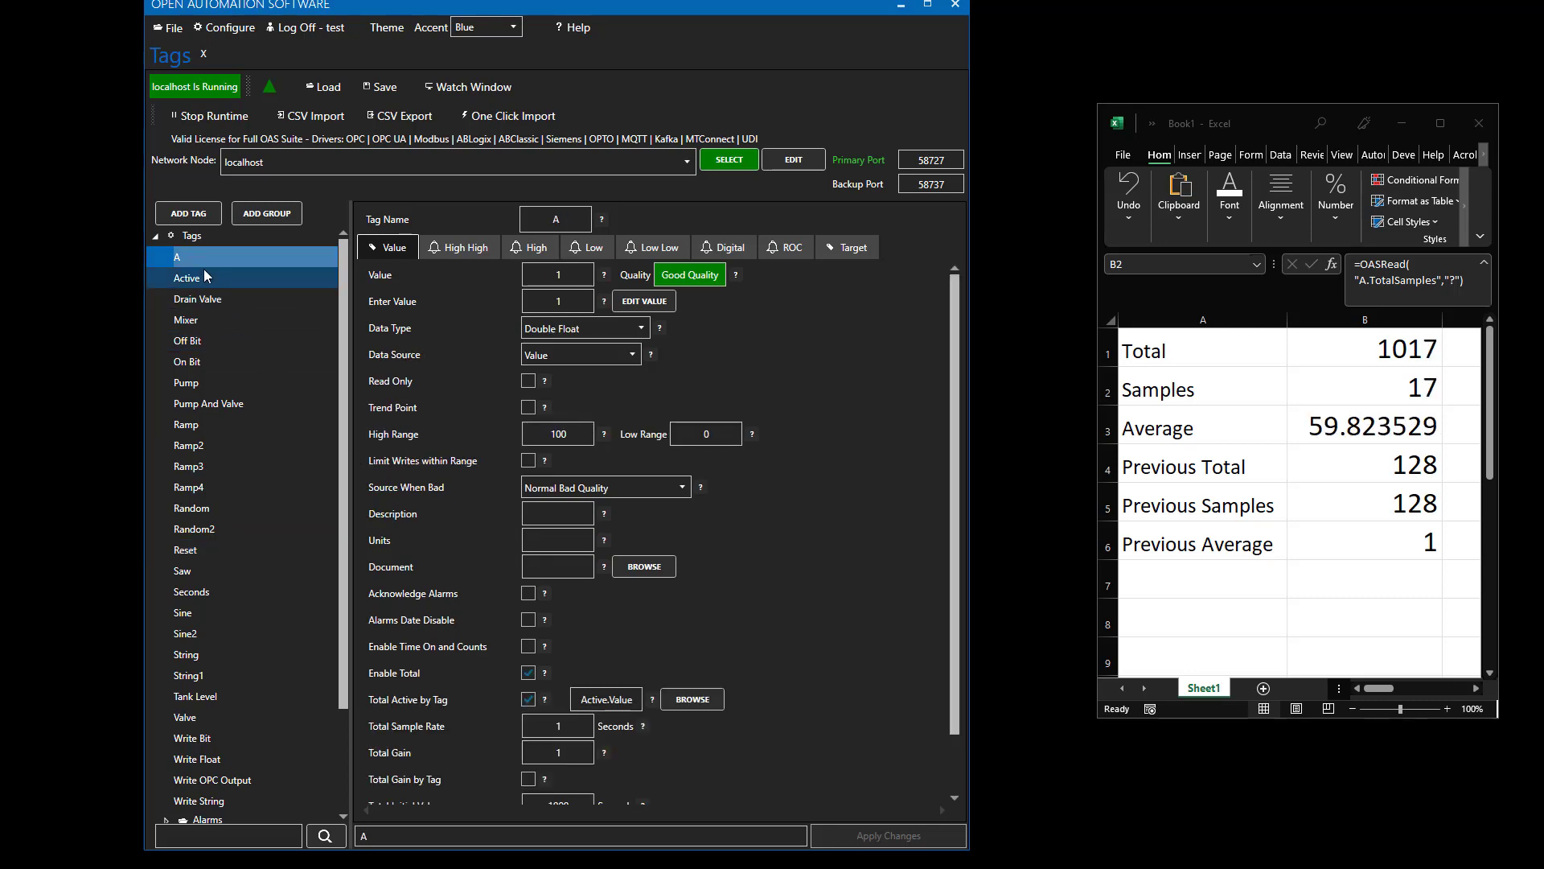
click(636, 361)
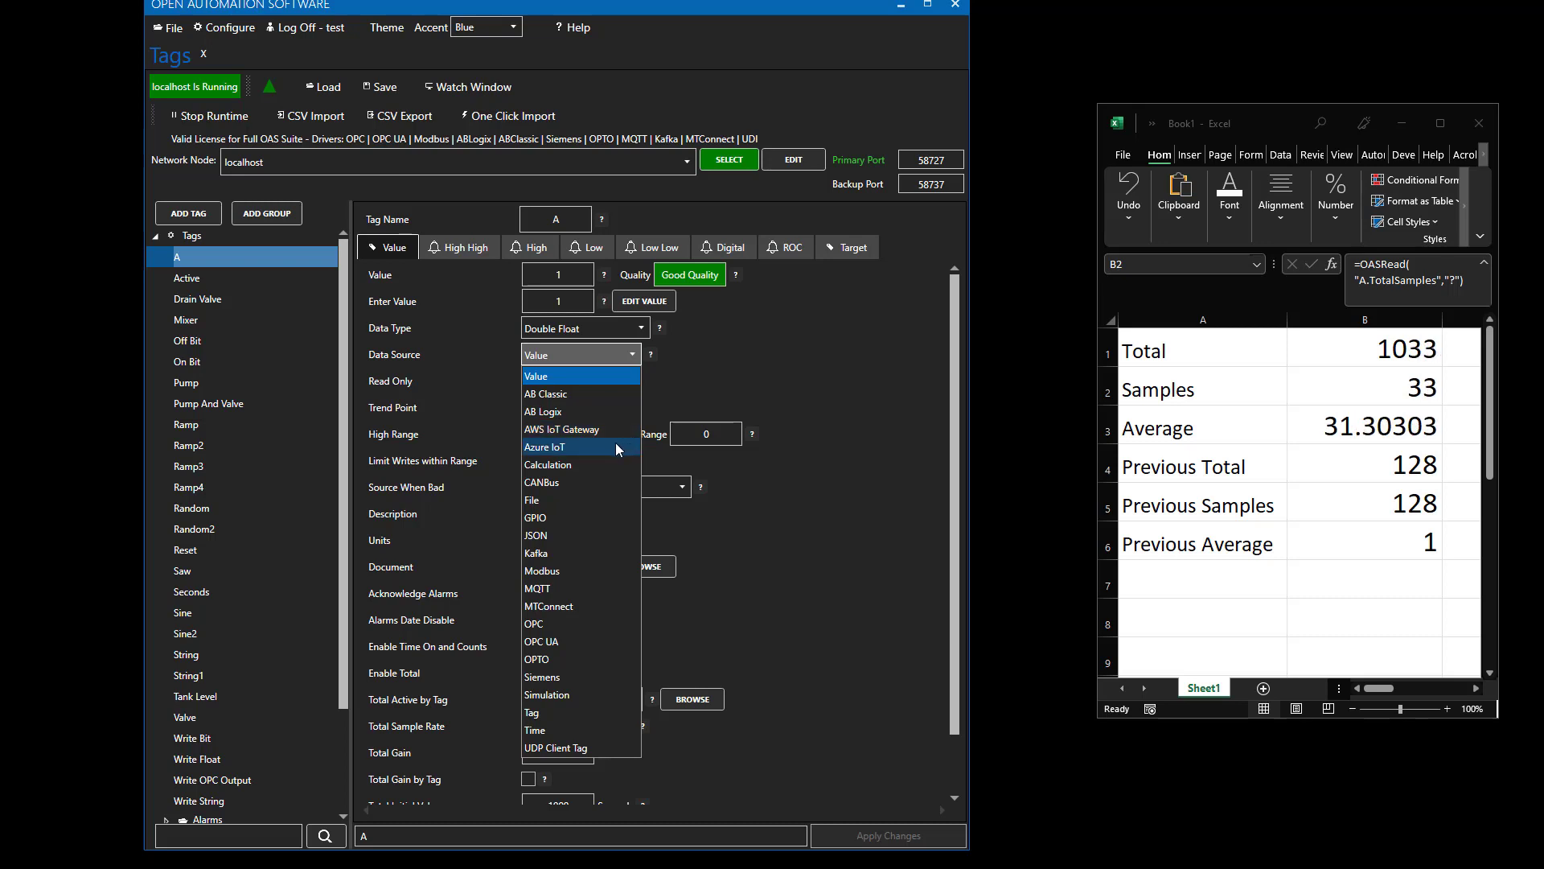
click(552, 697)
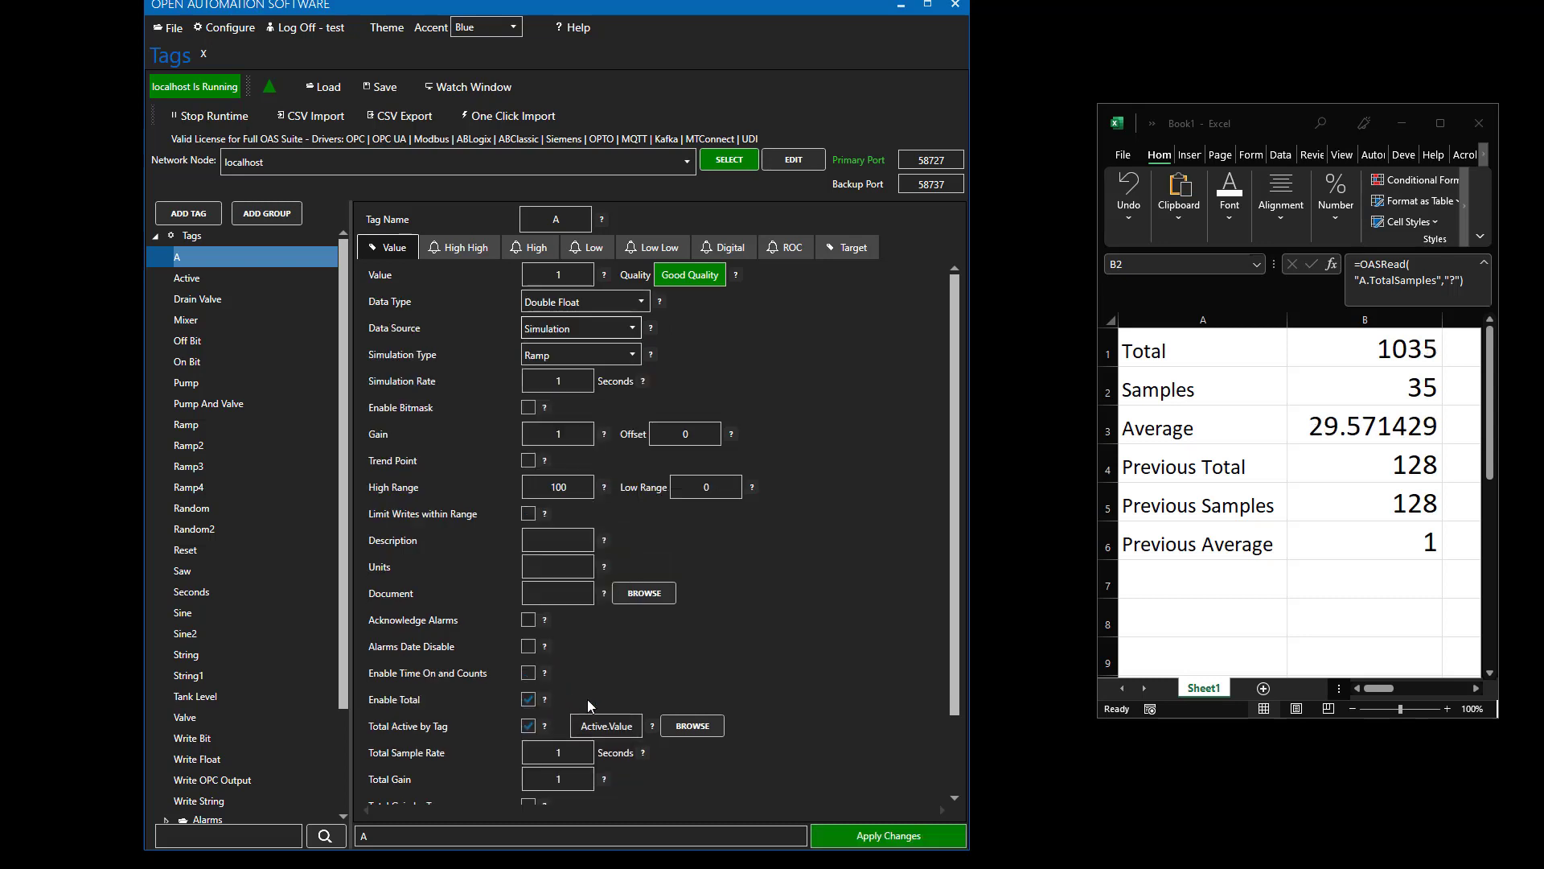
click(890, 837)
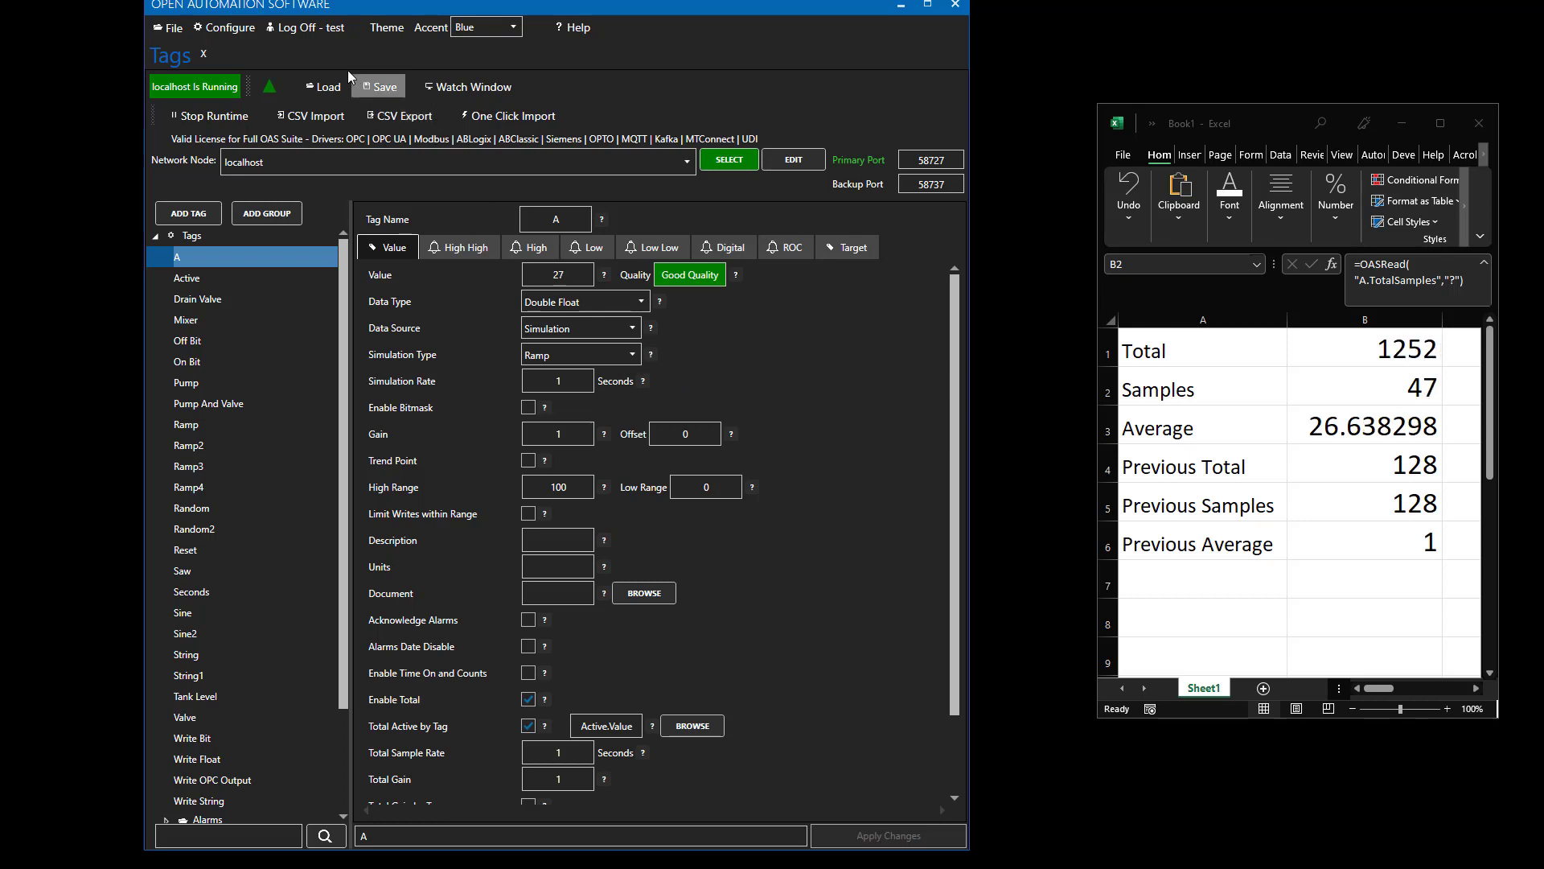
- Open the configuration options and decline saving the changes to file
click(235, 29)
click(233, 395)
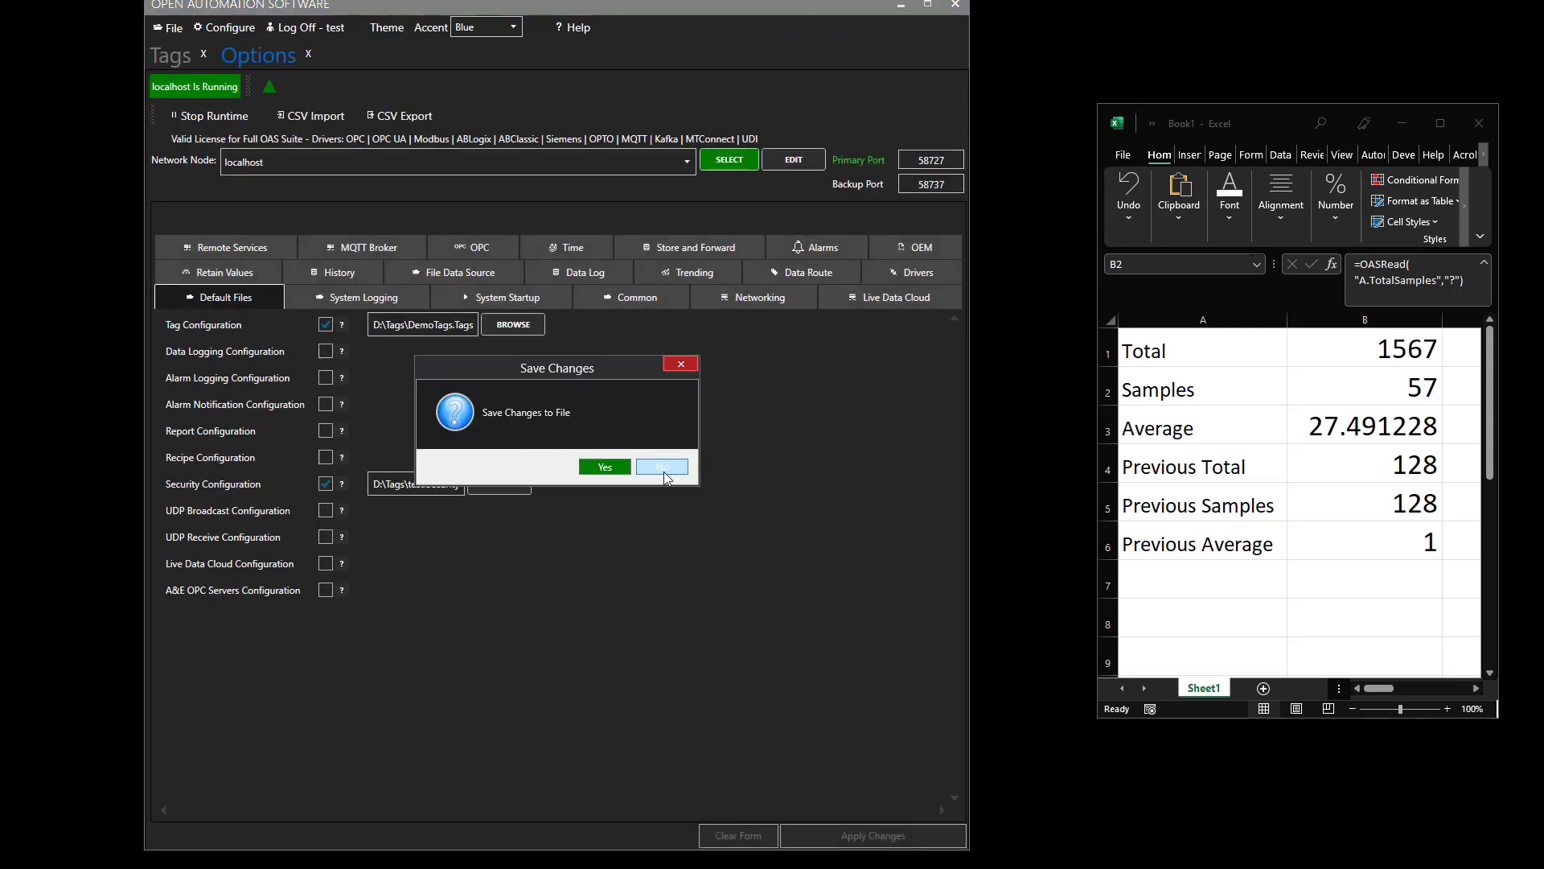
click(662, 468)
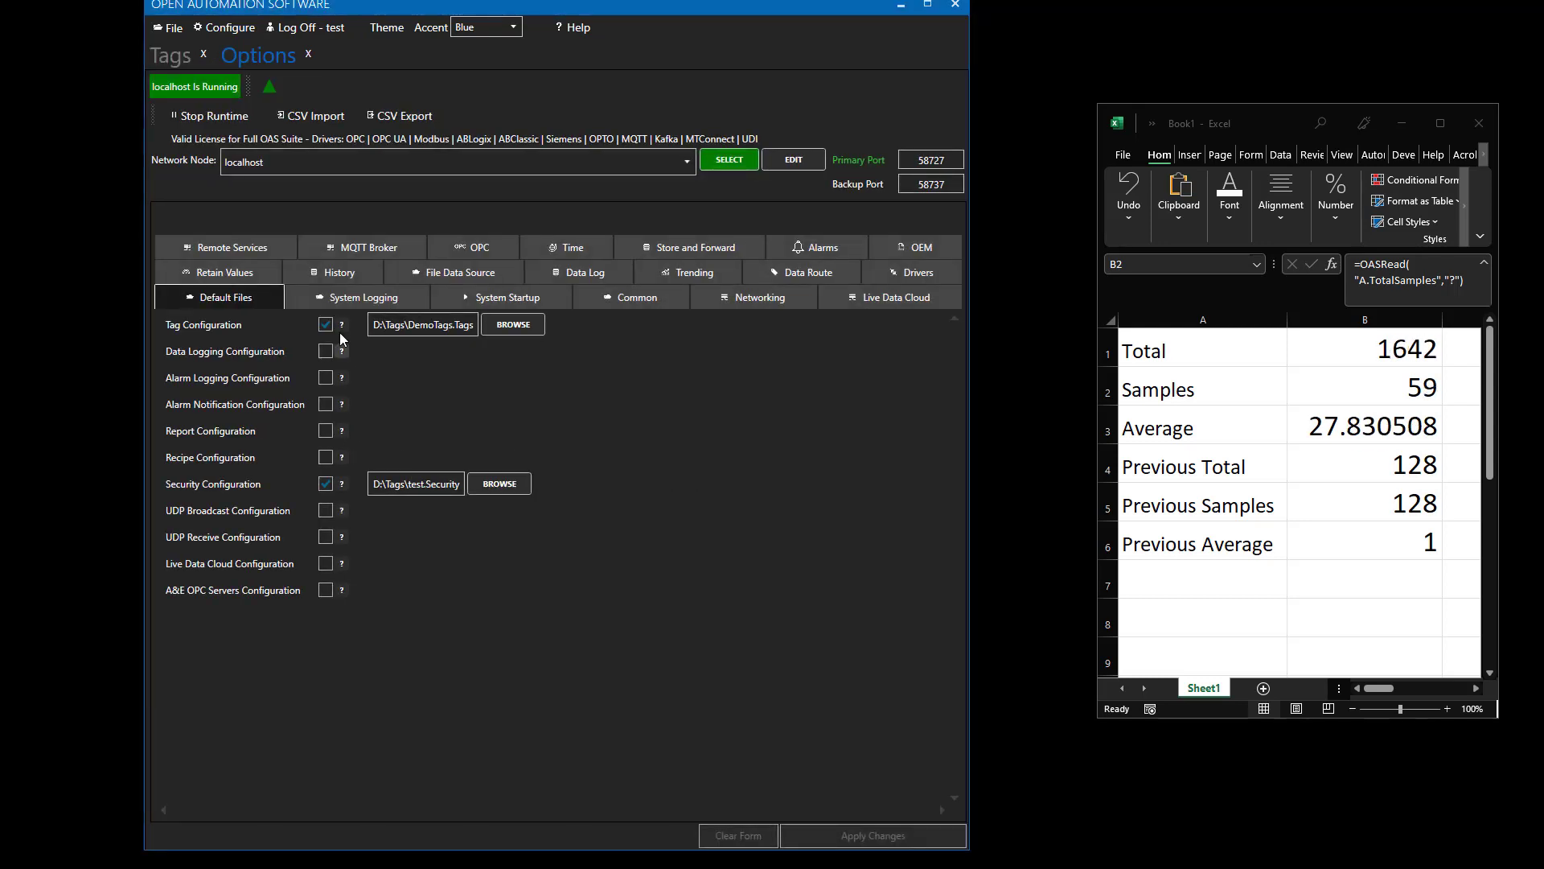
- Enable Retain Totals with the file C:\AAFiles\OAS.Totals, set its frequency to 0 hours and apply the change
click(230, 270)
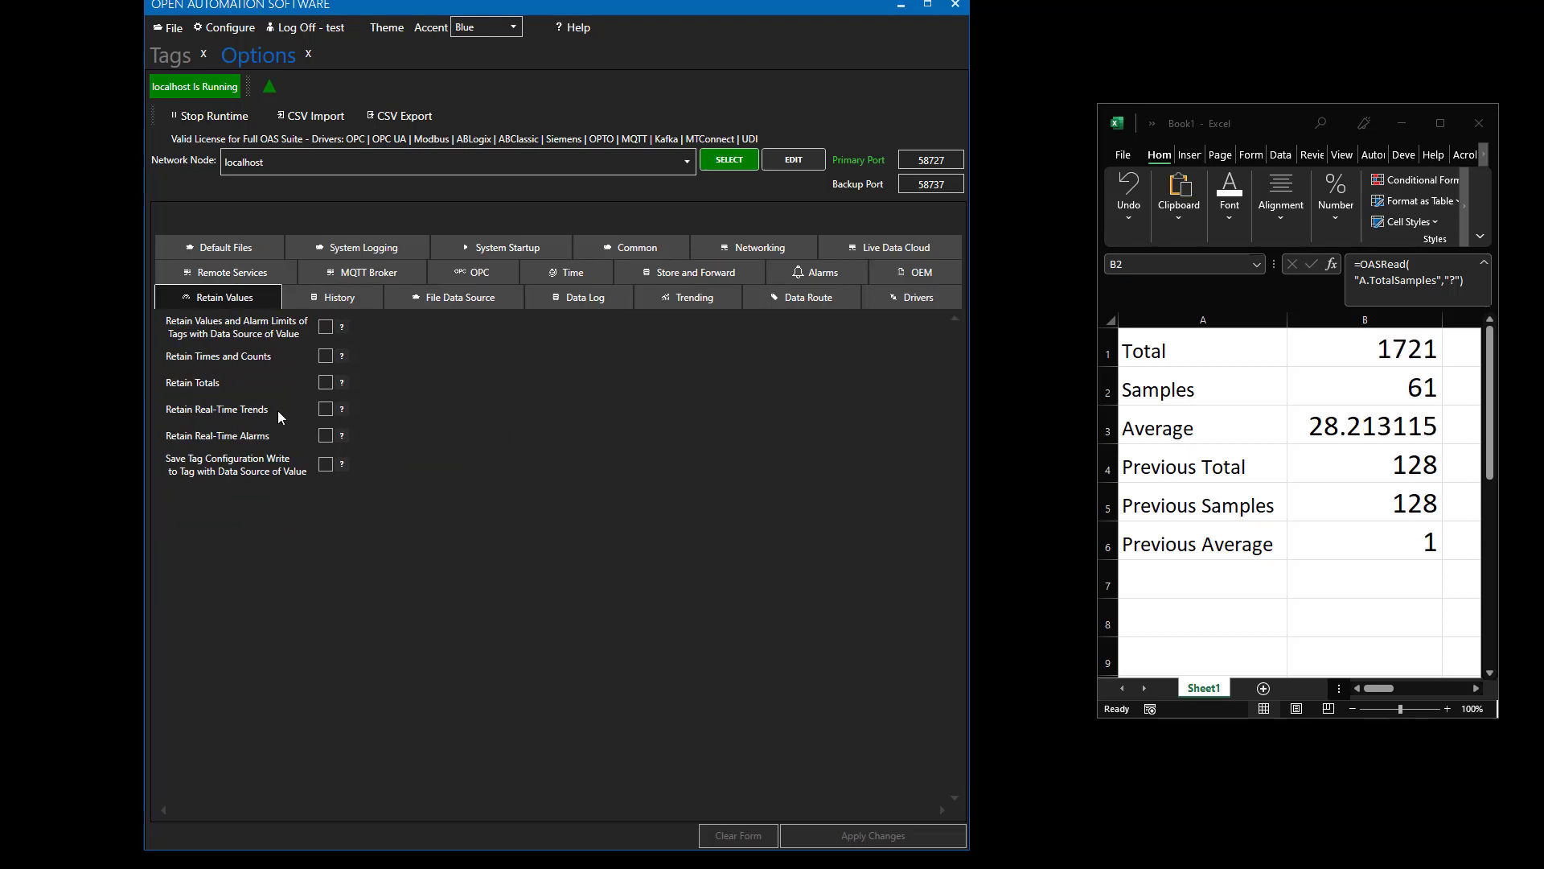
click(326, 383)
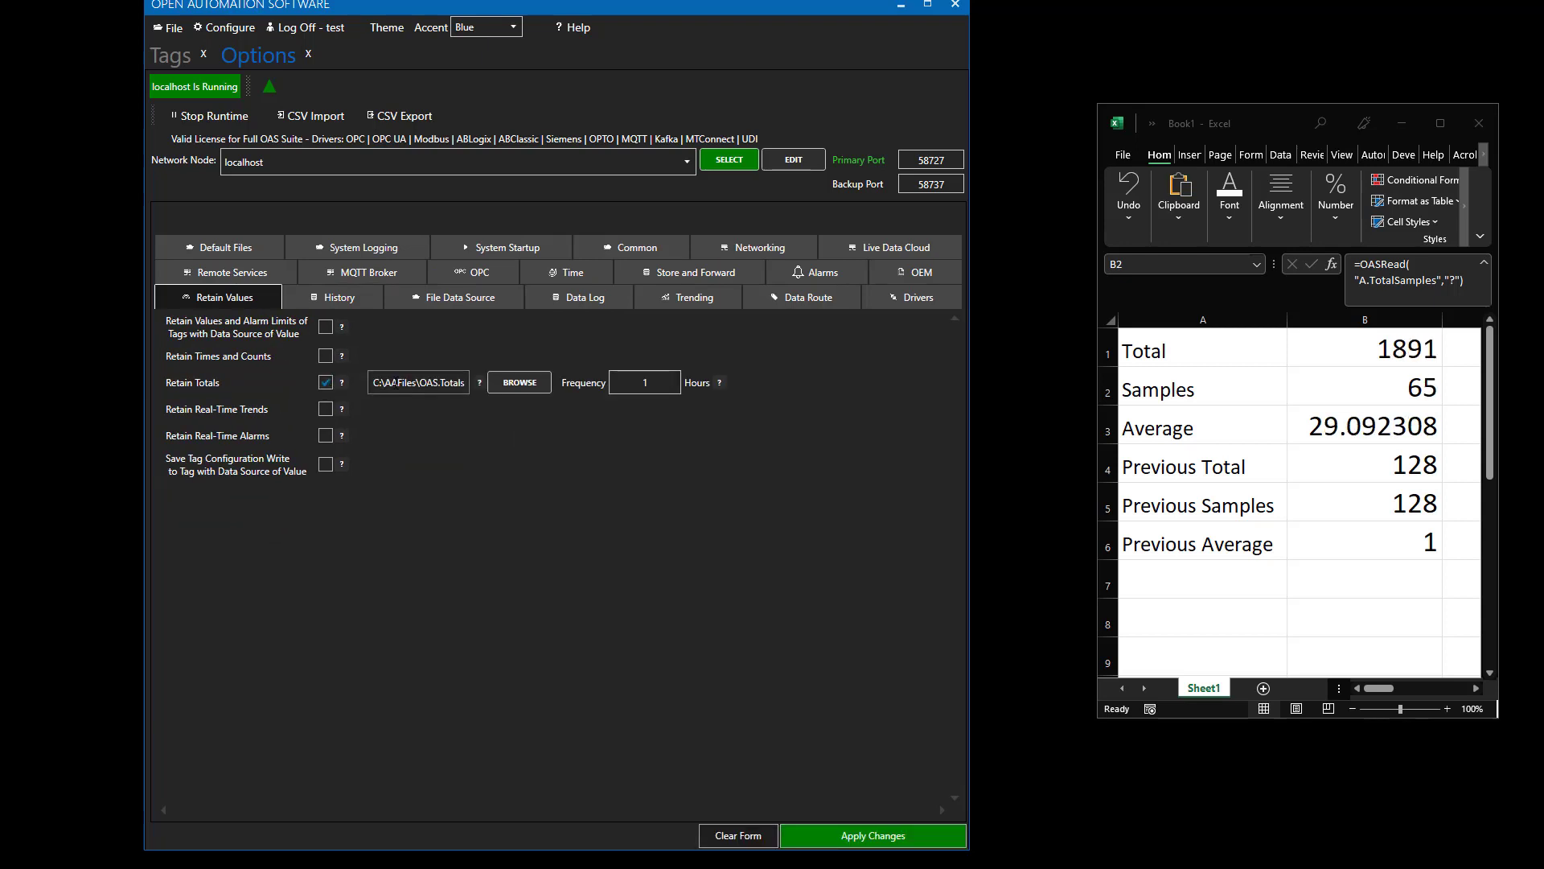
drag(391, 383, 413, 383)
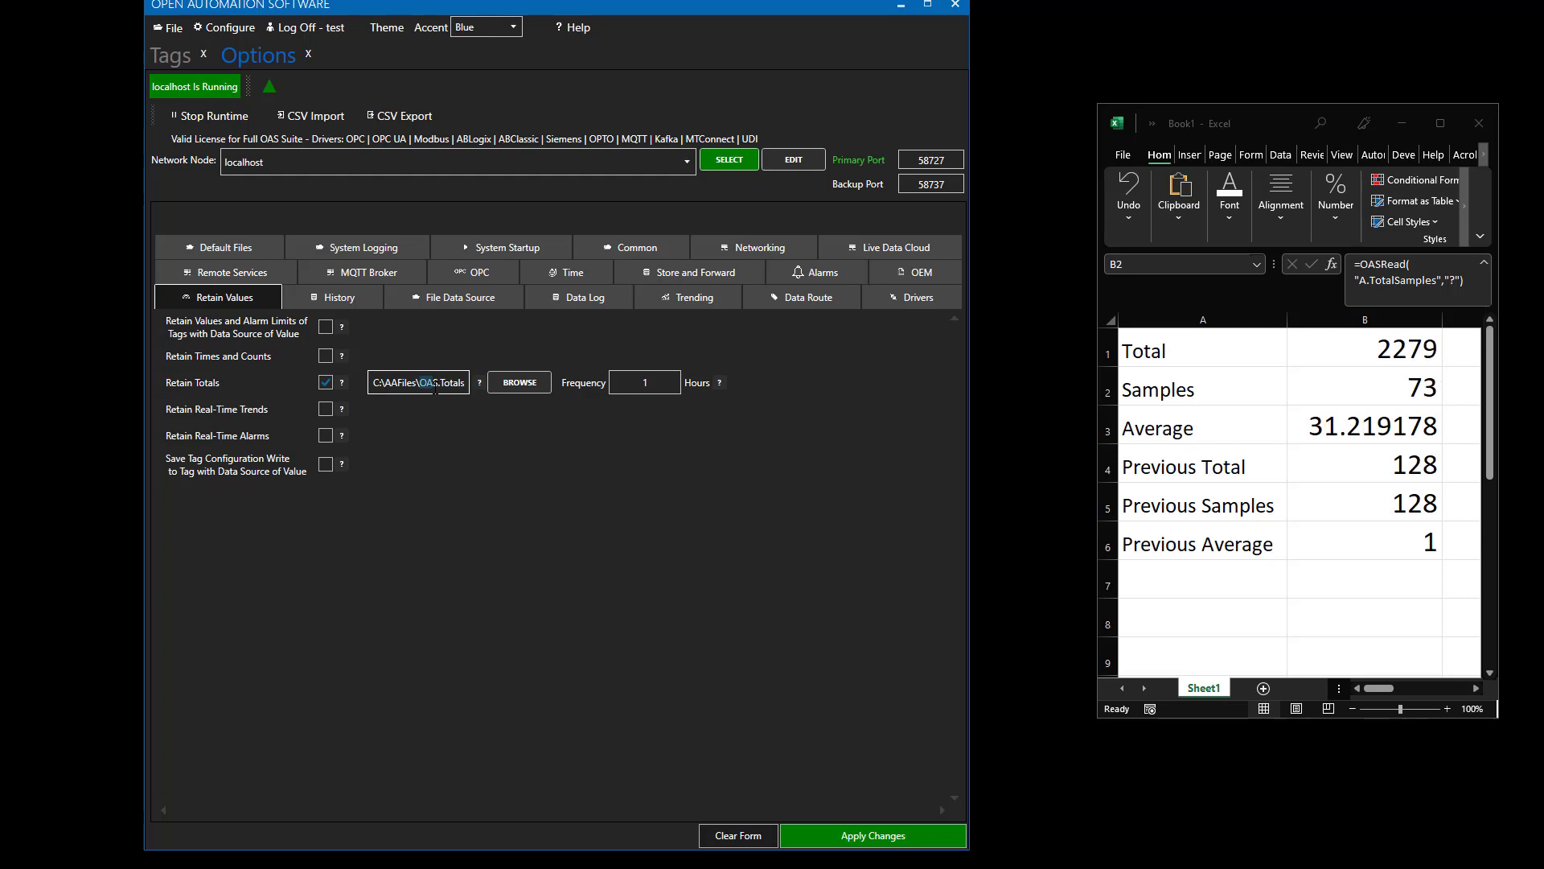
click(653, 382)
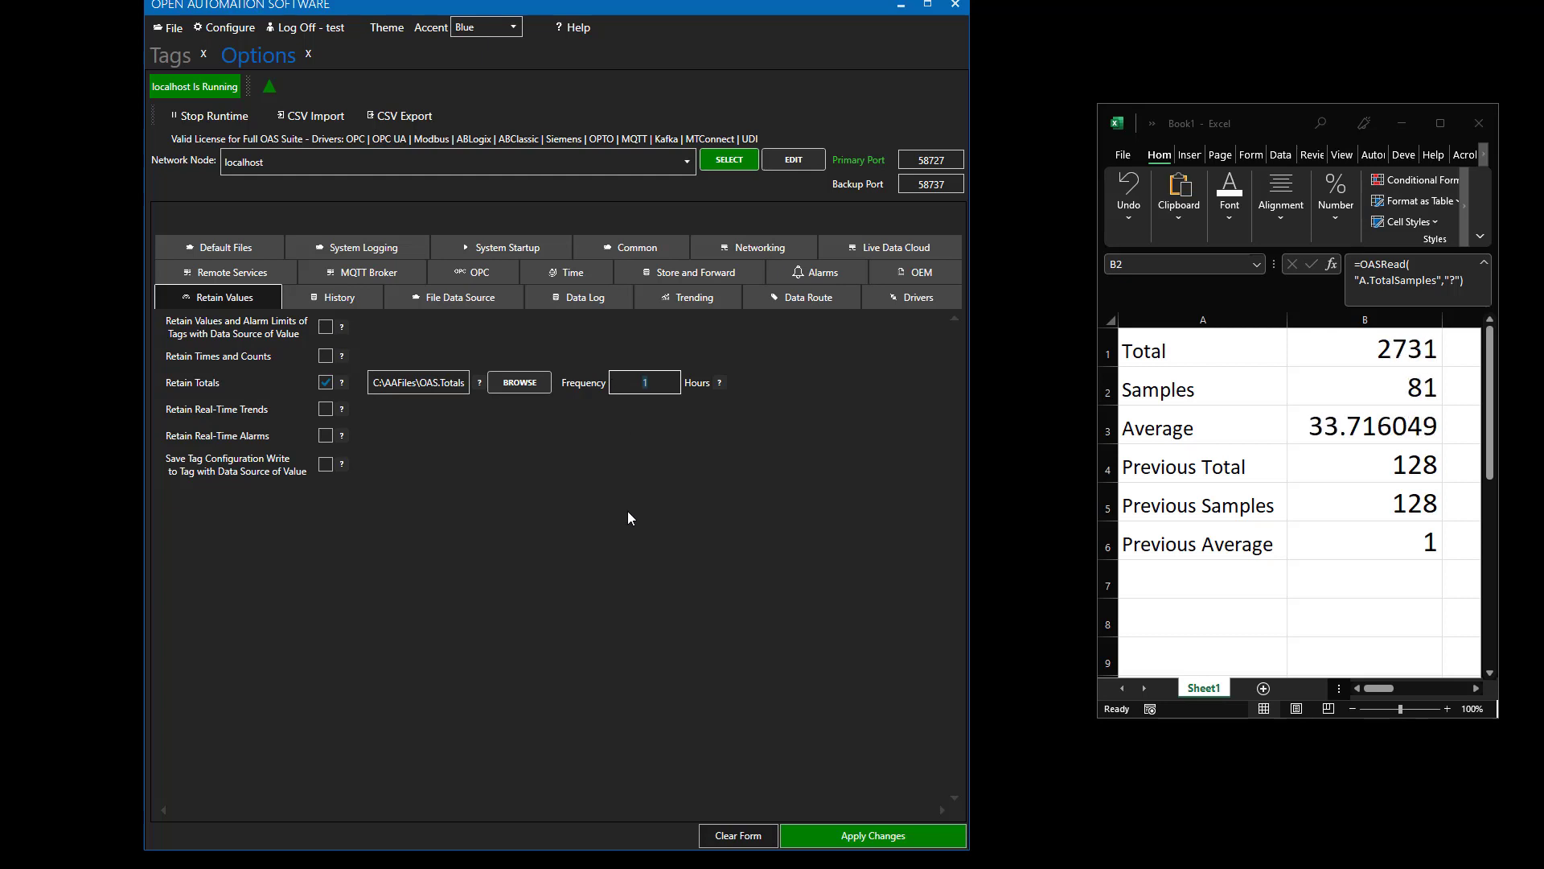
text(0)
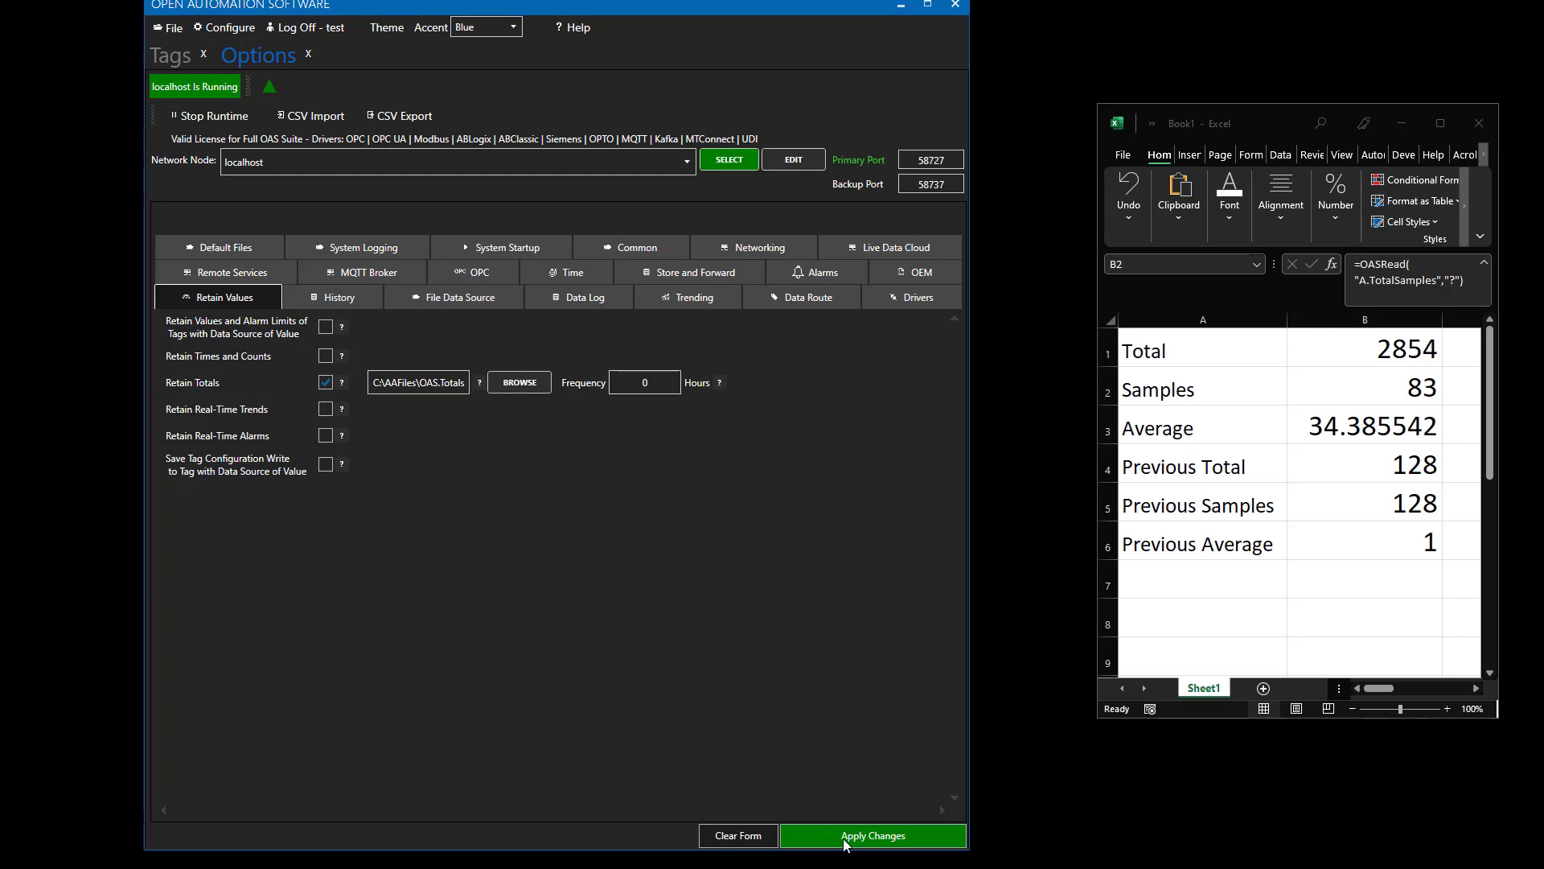
click(840, 838)
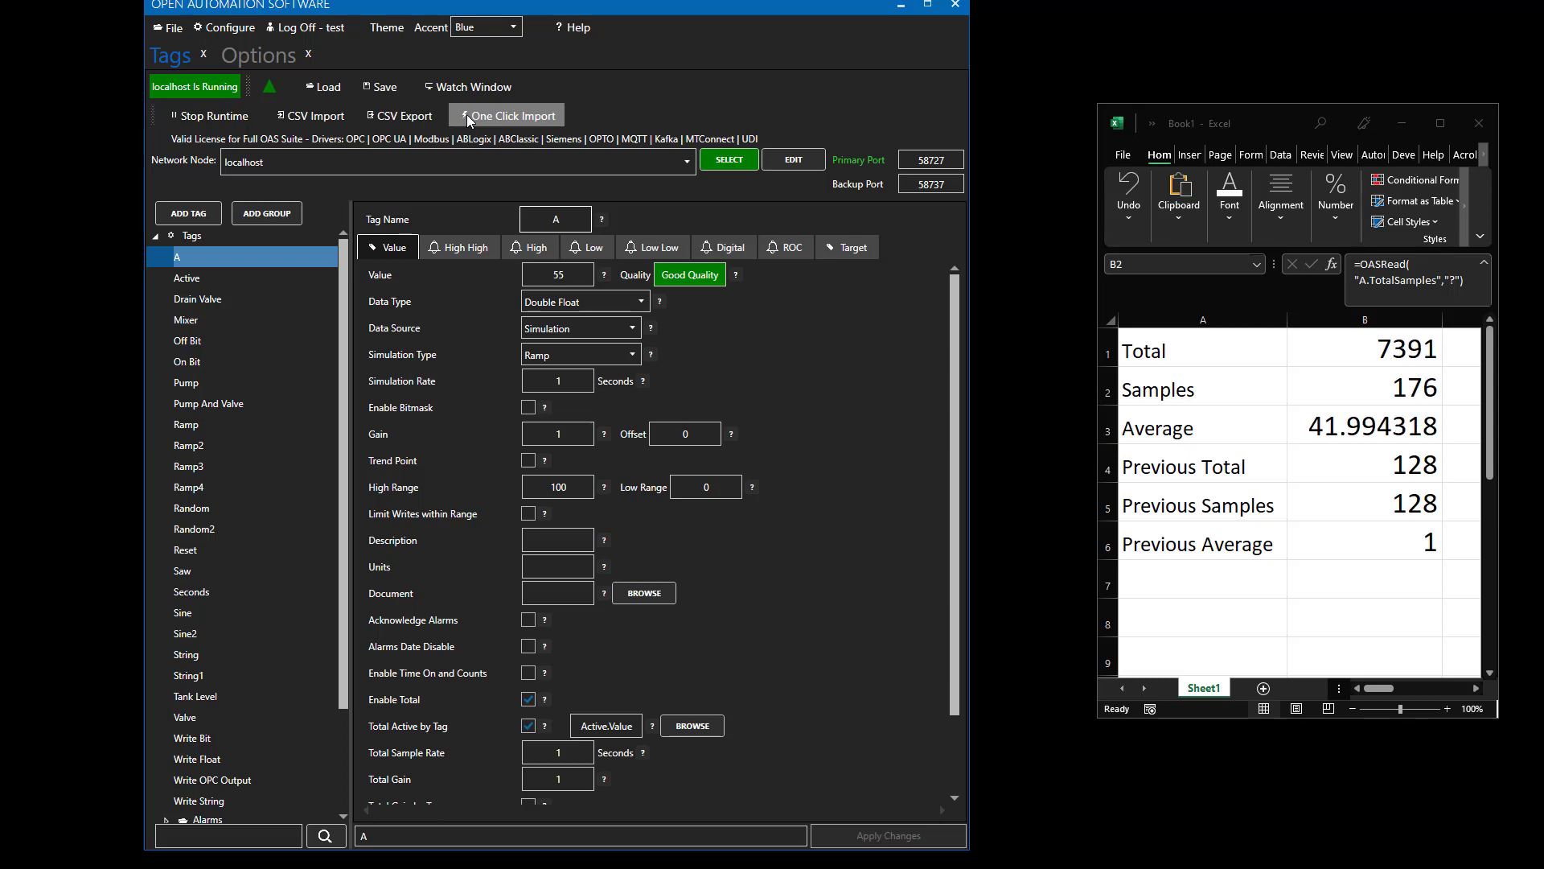
- Examine the Total columns available for a tag CSV export with all Value columns selected, and cancel the export
click(402, 116)
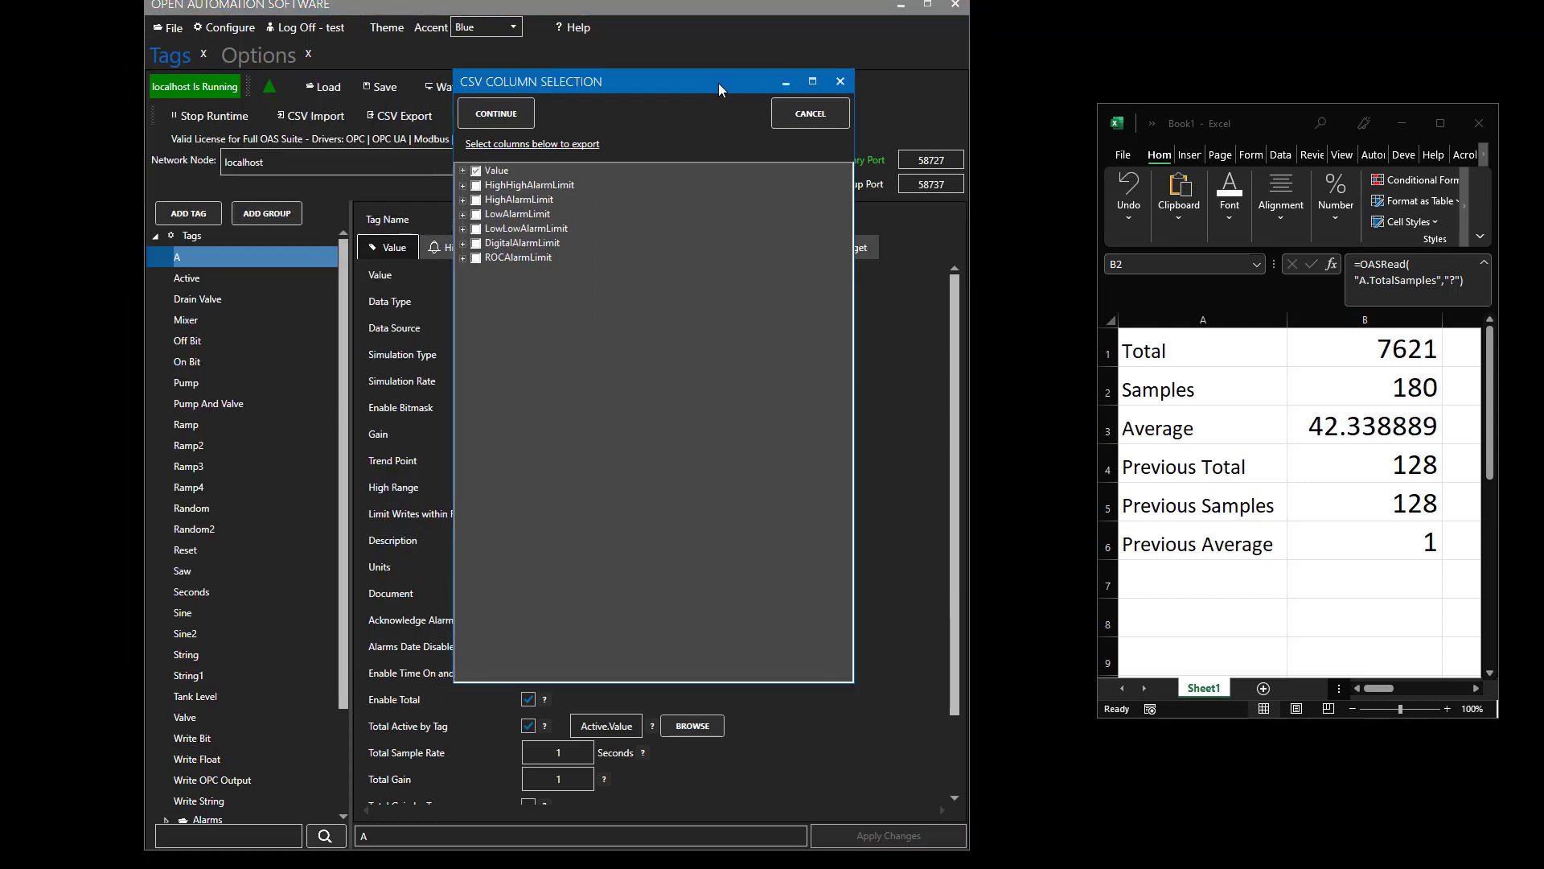
click(464, 171)
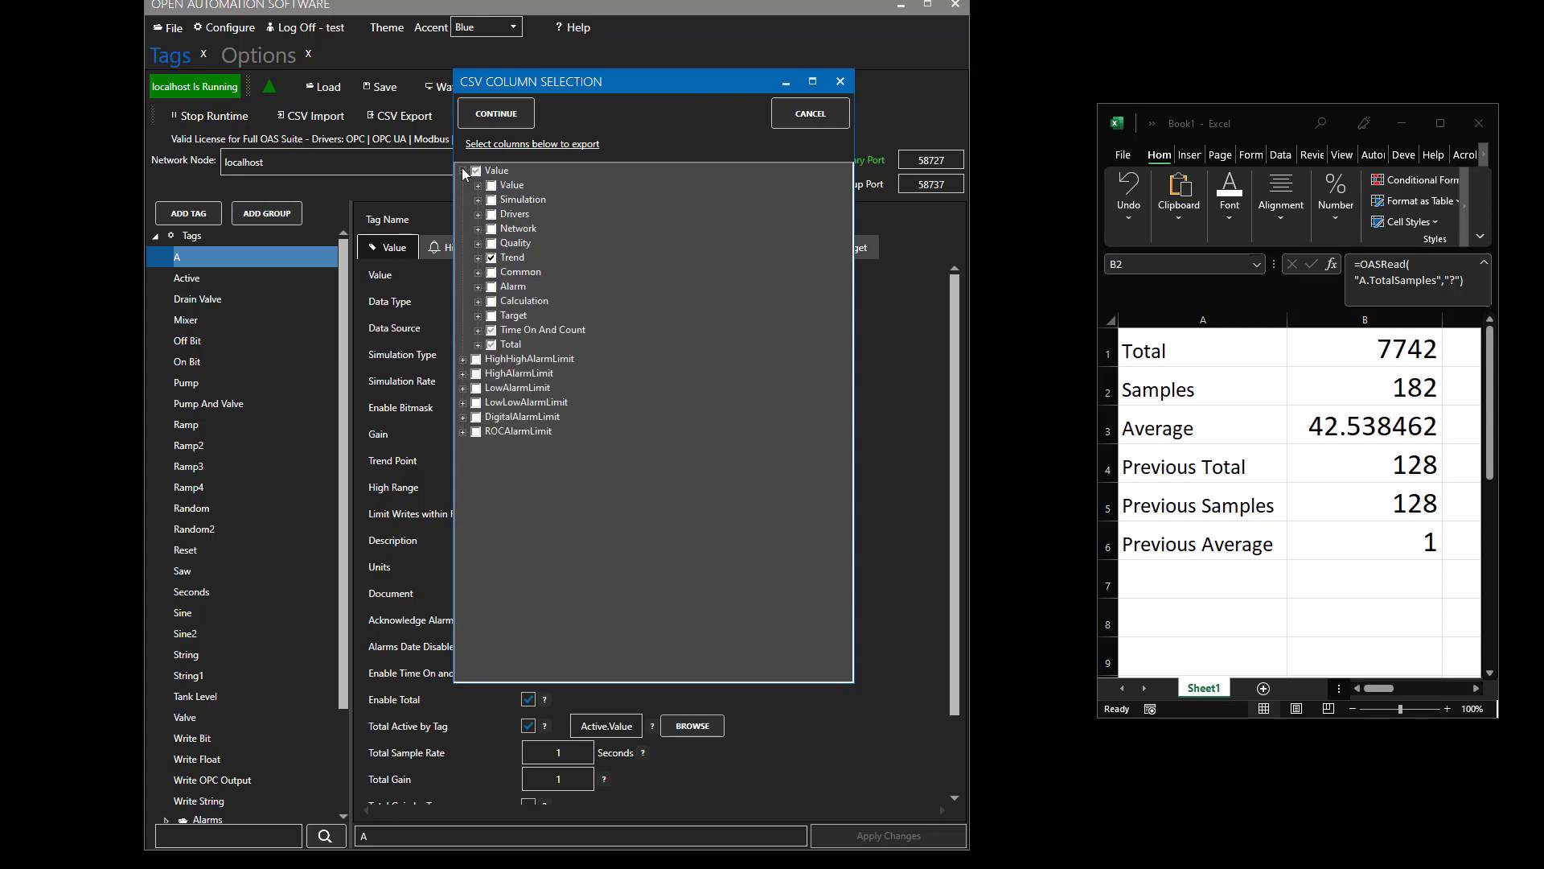
click(475, 172)
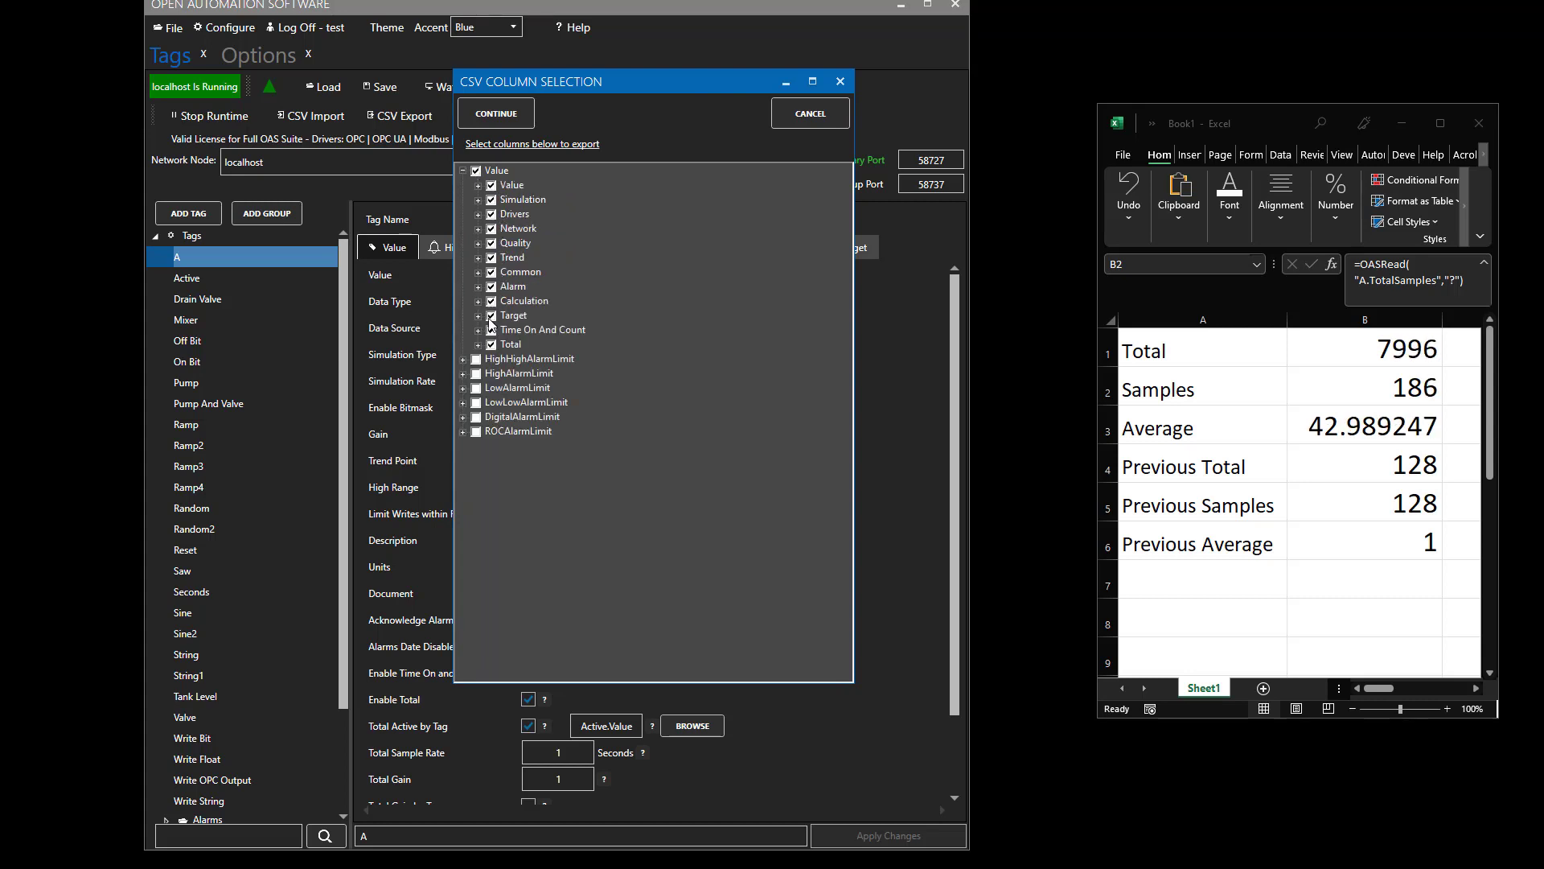
click(479, 345)
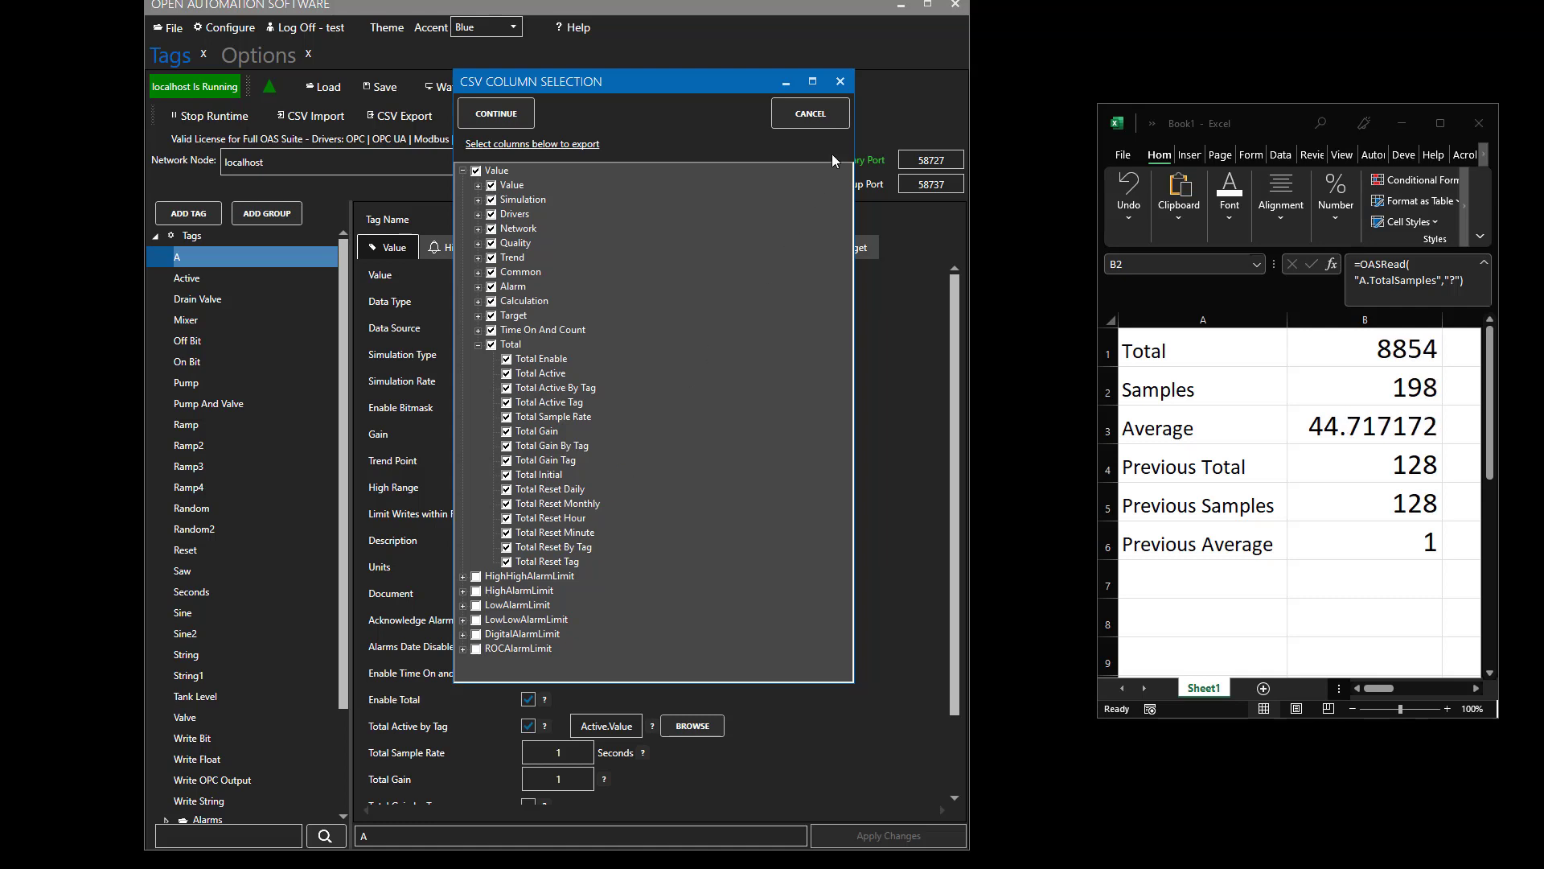
click(836, 110)
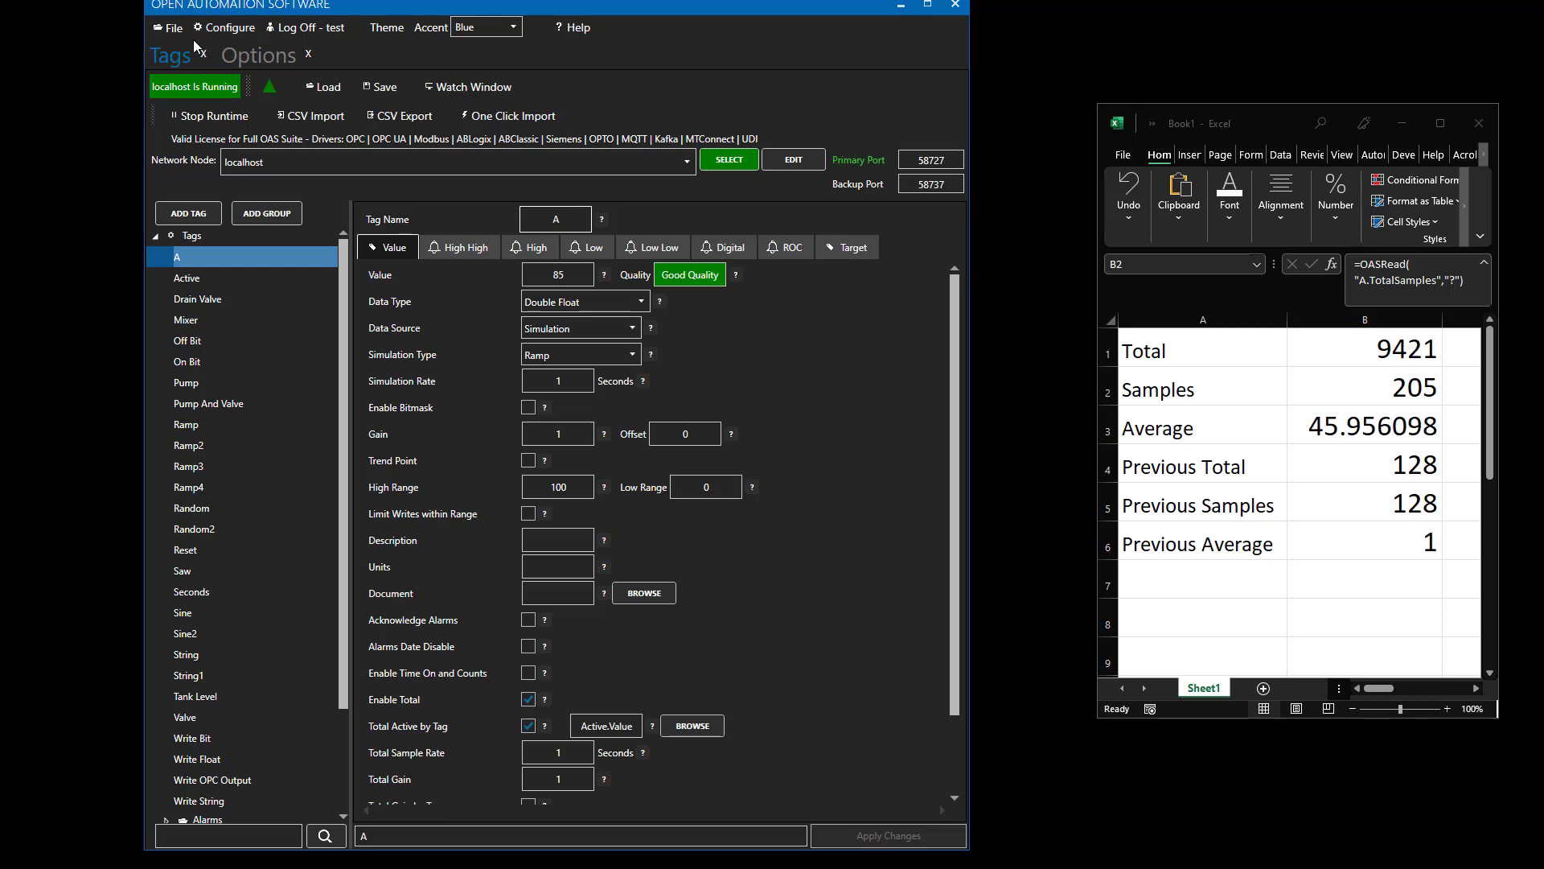
- Return to the configuration options and review the Default Files settings for the tag configuration
click(223, 28)
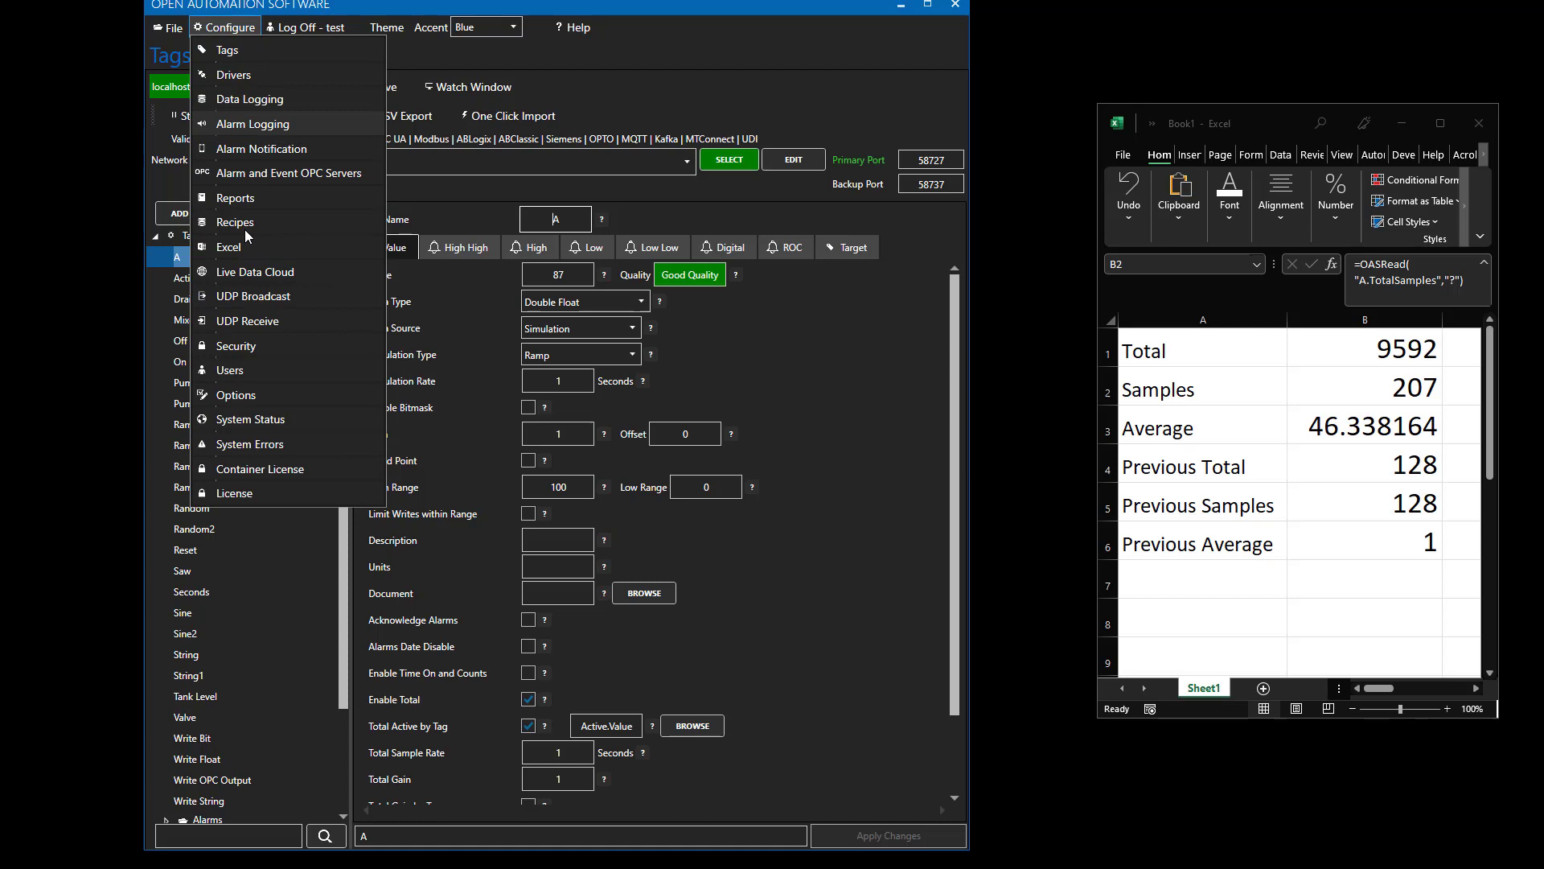
click(237, 392)
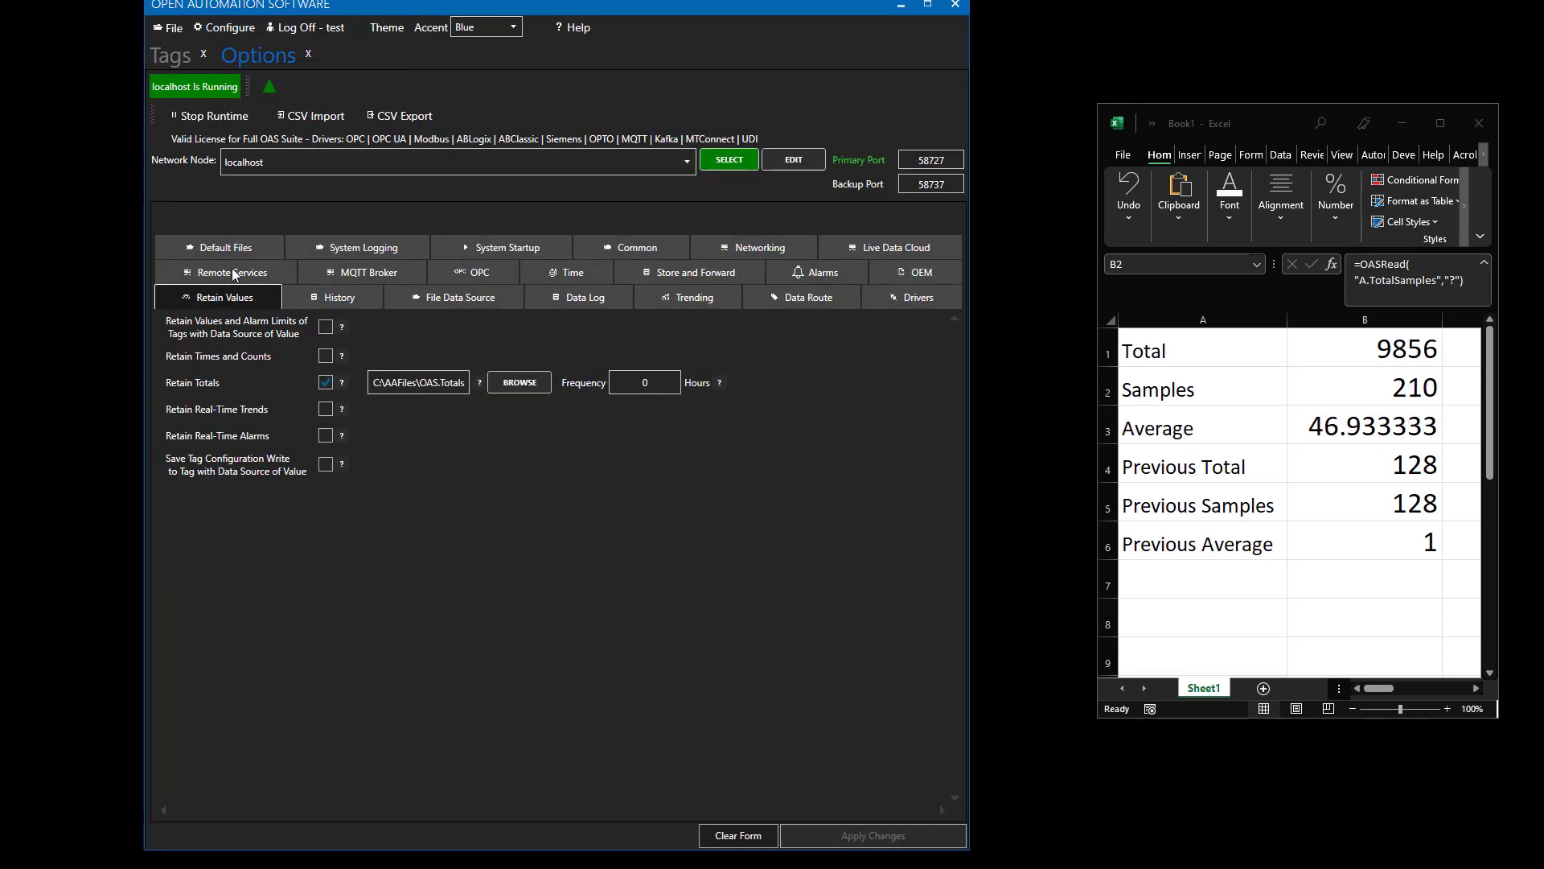
click(219, 244)
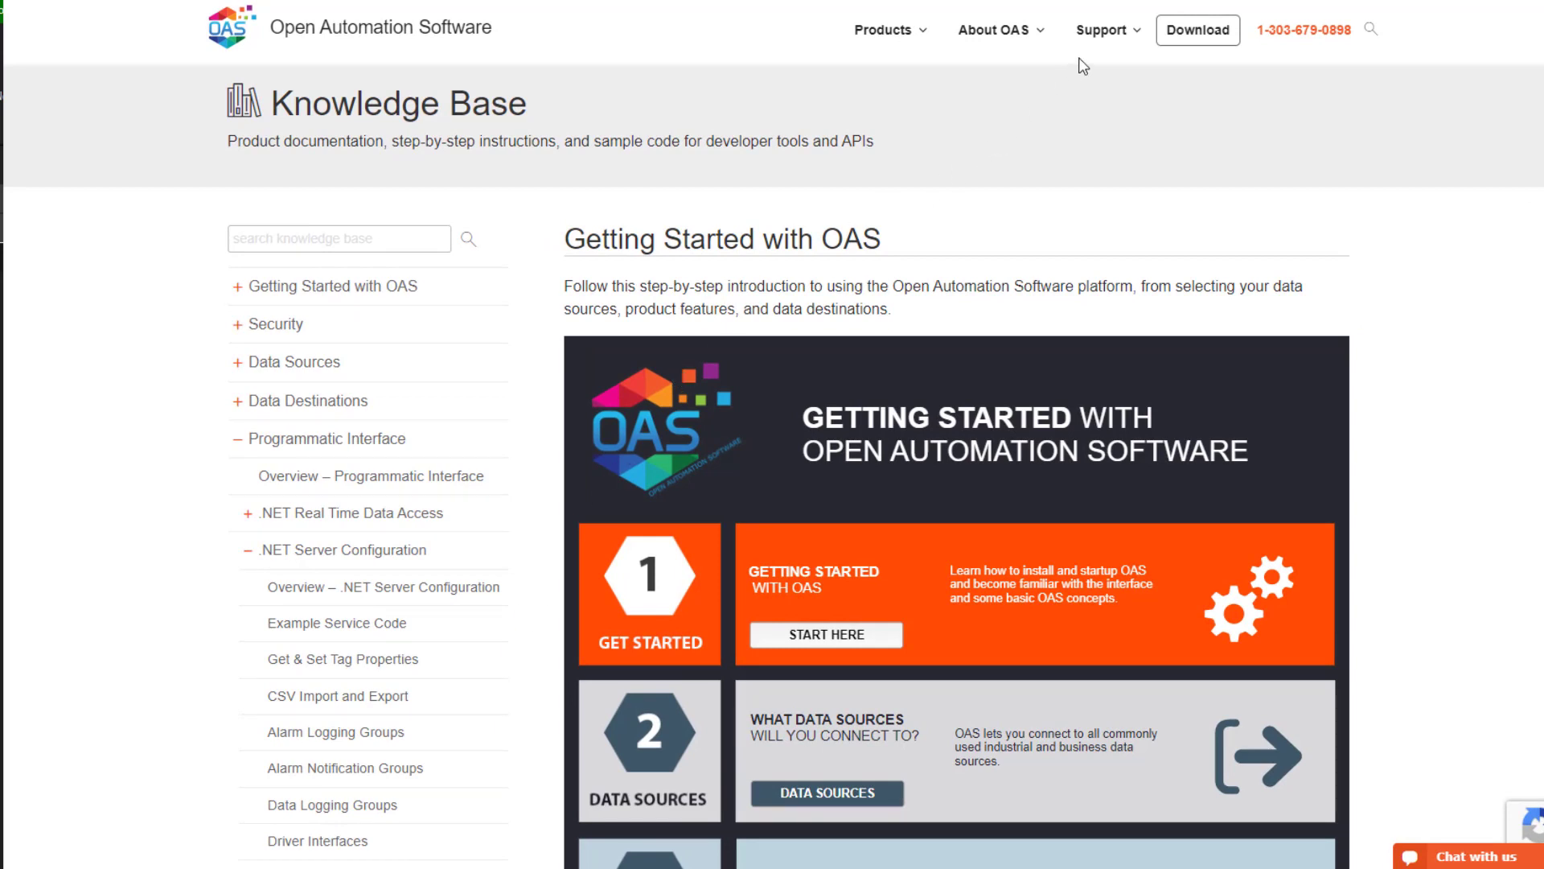
- Switch to the Open Automation Software website in the browser and open its Contact Us page
mouse_move(1100, 41)
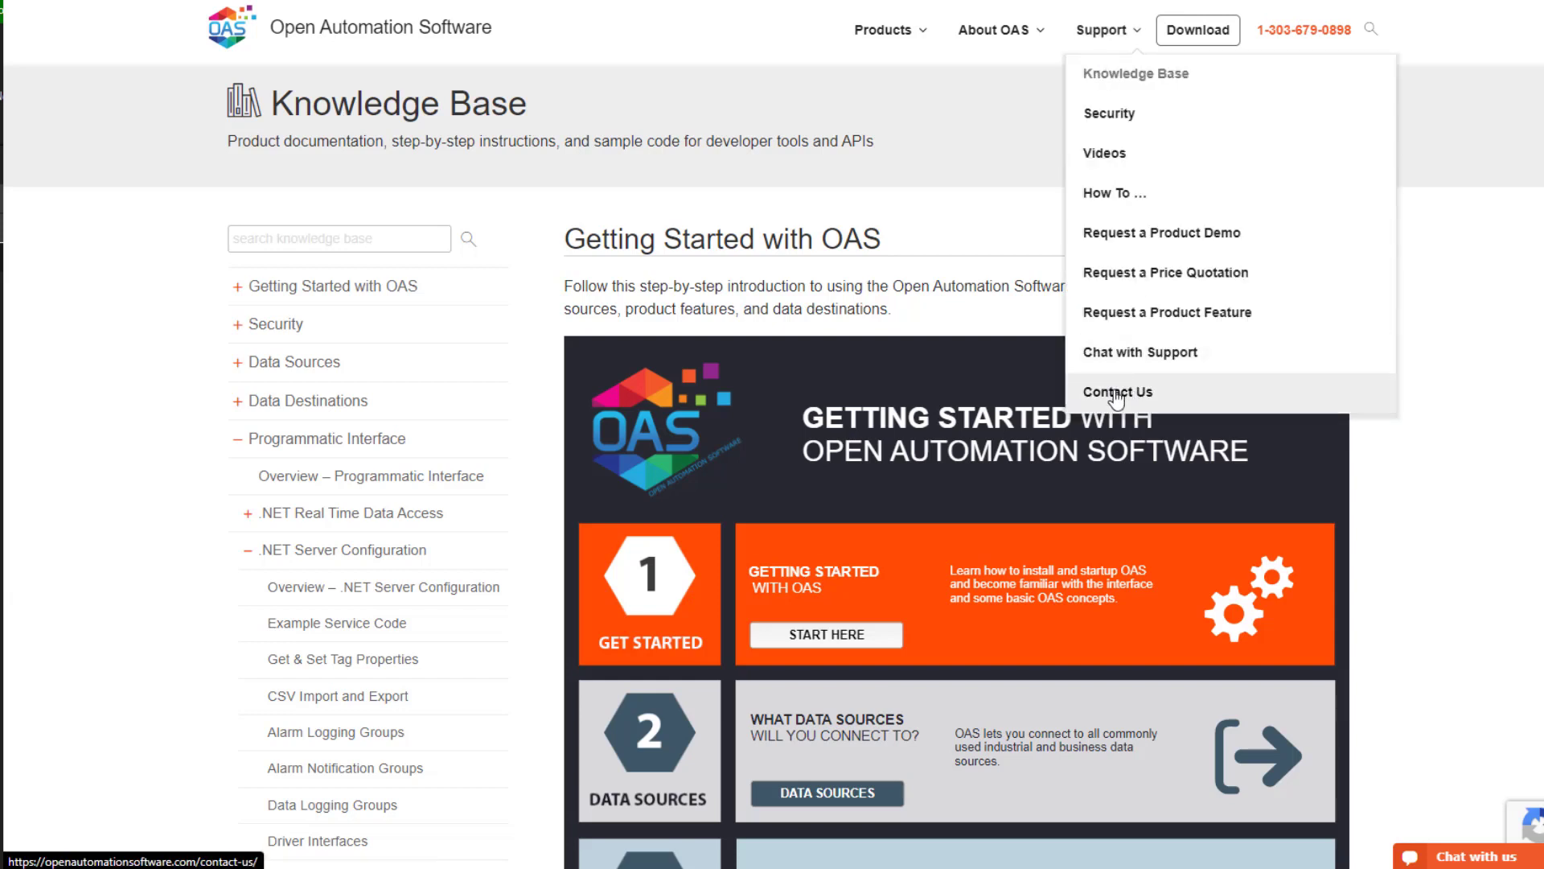
click(1116, 393)
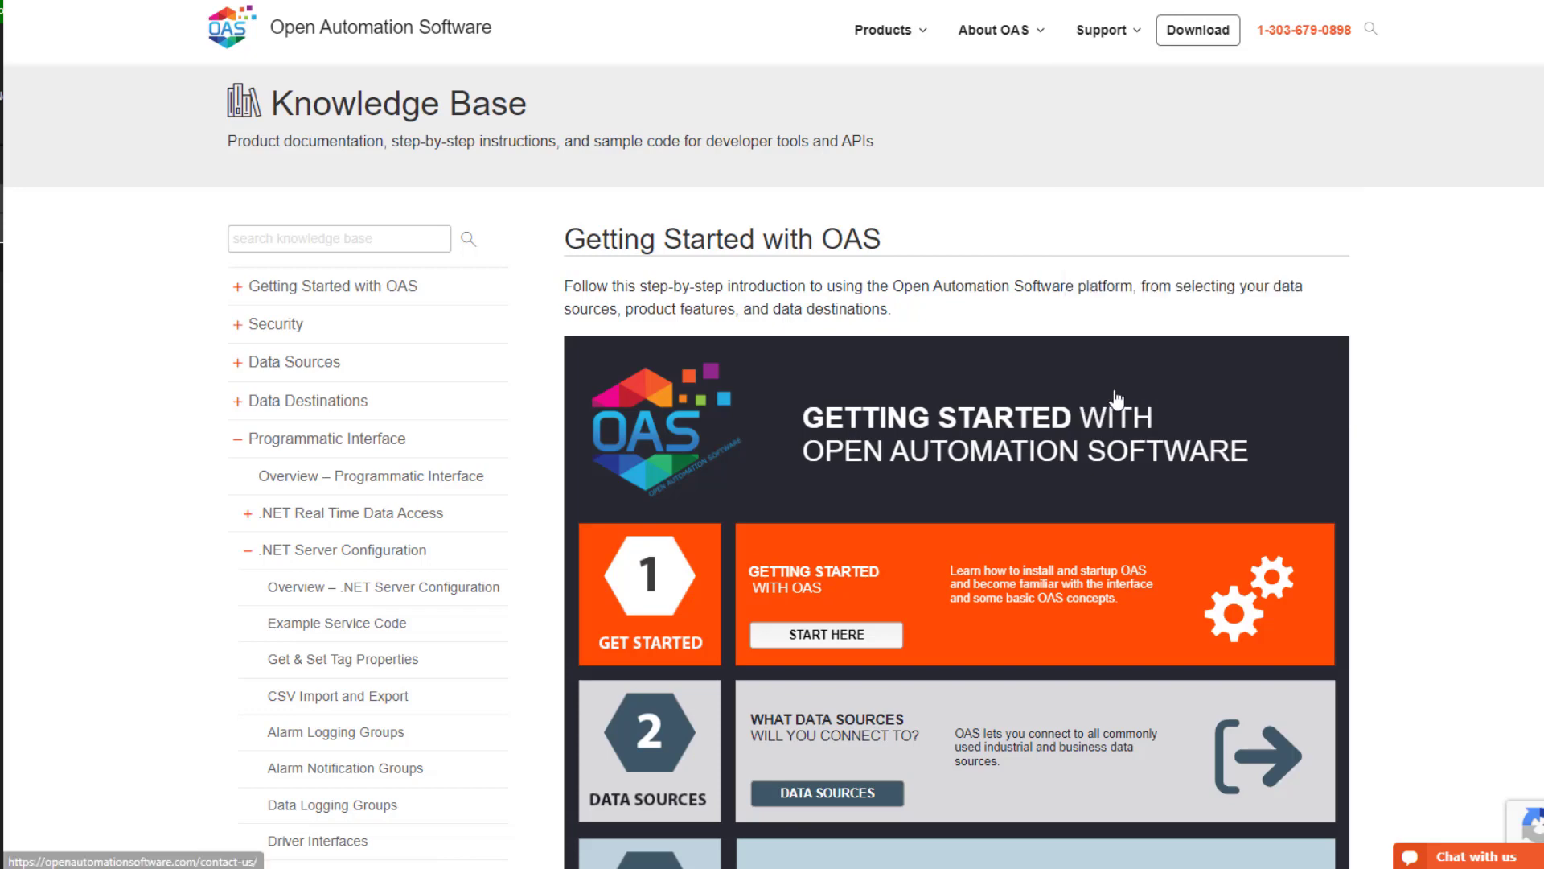